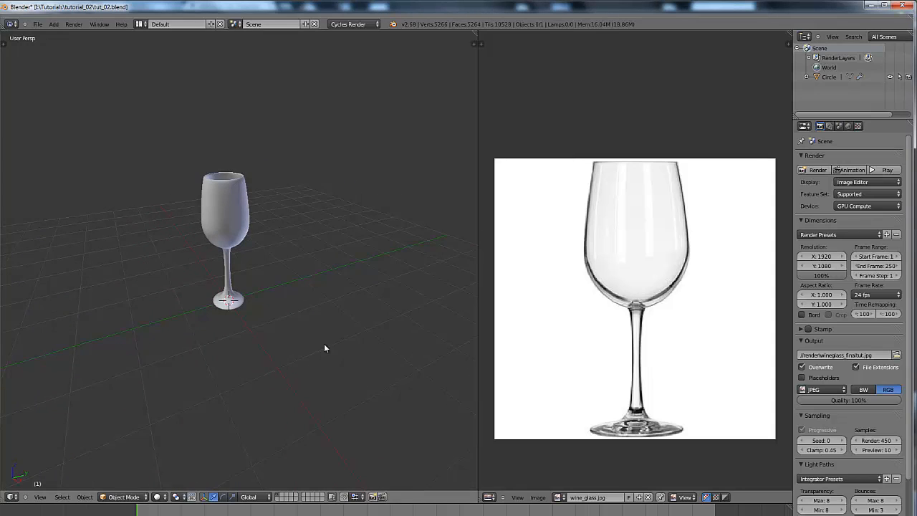
Step: Add a plane mesh at the base of the wine glass and scale it up uniformly into a large ground surface
{"action": "key", "text": "shift+a"}
{"action": "mouse_move", "coordinate": [335, 314]}
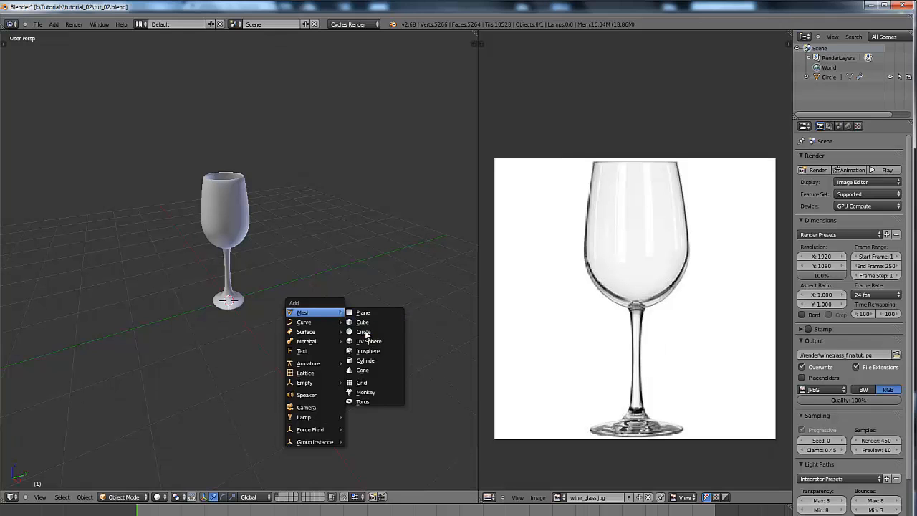
{"action": "left_click", "coordinate": [363, 313]}
{"action": "scroll", "coordinate": [315, 311], "scroll_direction": "down", "scroll_amount": 2}
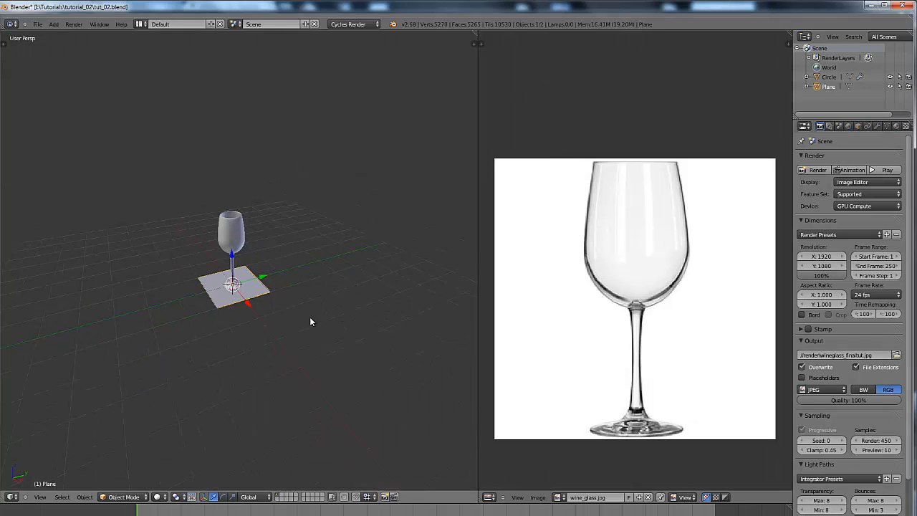
{"action": "key", "text": "s"}
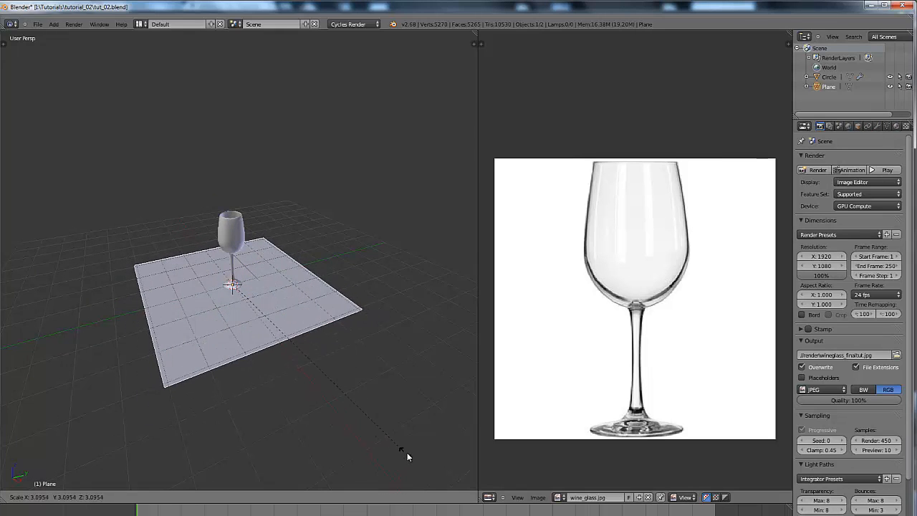
{"action": "left_click", "coordinate": [402, 454]}
{"action": "key", "text": "s"}
{"action": "left_click", "coordinate": [361, 373]}
Step: Stretch the plane along the Y axis into a long rectangular tabletop
{"action": "middle_click_drag", "start_coordinate": [358, 372], "coordinate": [290, 380]}
{"action": "key", "text": "s"}
{"action": "key", "text": "y"}
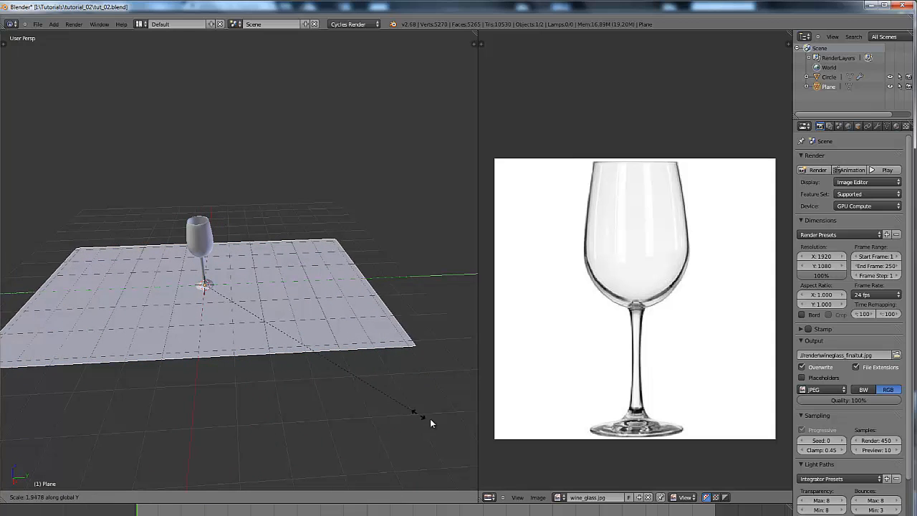
{"action": "left_click", "coordinate": [470, 458]}
{"action": "middle_click_drag", "start_coordinate": [442, 445], "coordinate": [411, 303]}
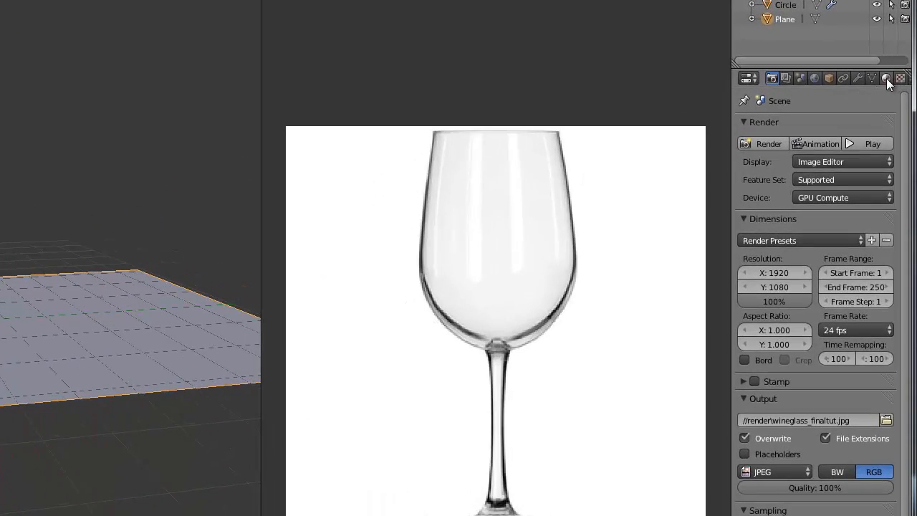
Step: Give the plane a new material with a near-black color and a Glossy BSDF surface
{"action": "left_click", "coordinate": [886, 78]}
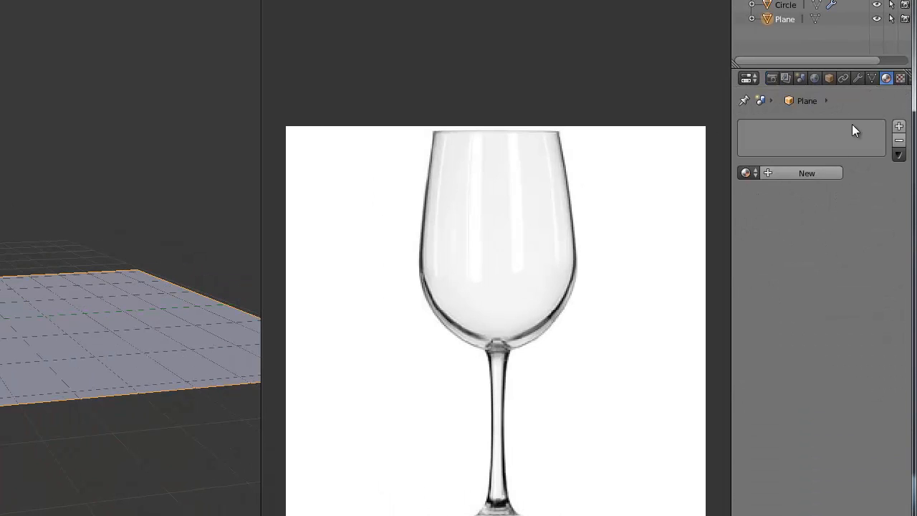
{"action": "left_click", "coordinate": [787, 174]}
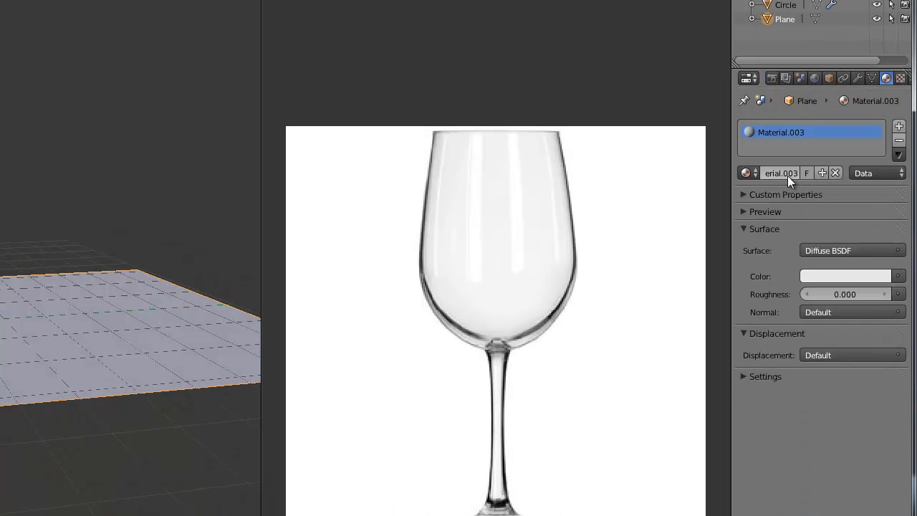
{"action": "left_click", "coordinate": [827, 277]}
{"action": "left_click_drag", "start_coordinate": [880, 104], "coordinate": [880, 151]}
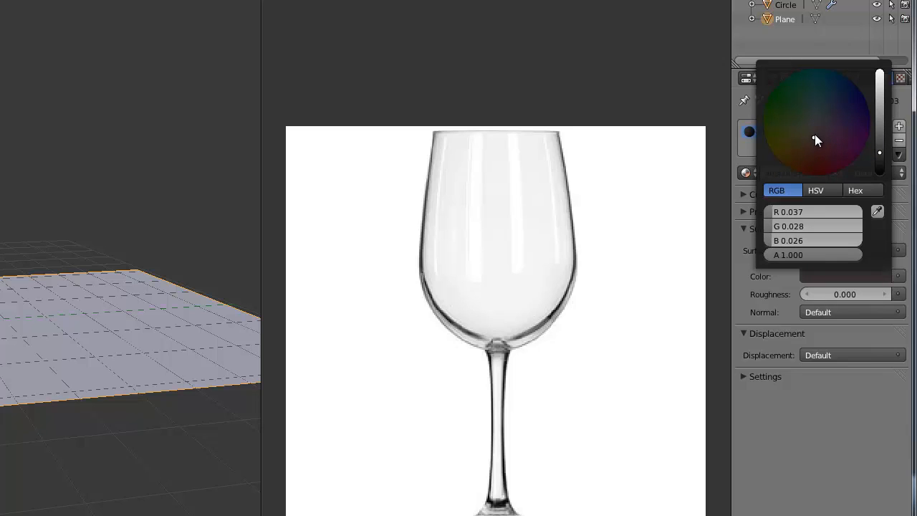
{"action": "left_click_drag", "start_coordinate": [814, 134], "coordinate": [818, 133]}
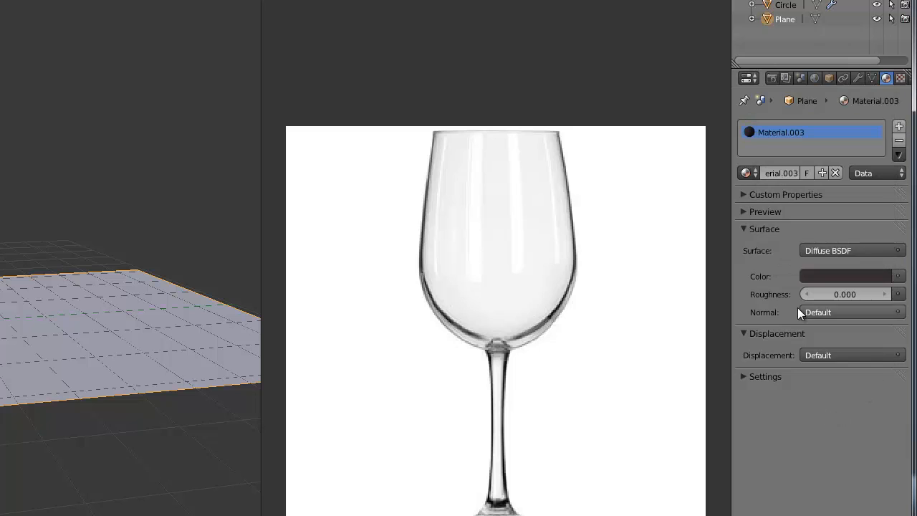
{"action": "left_click", "coordinate": [824, 247]}
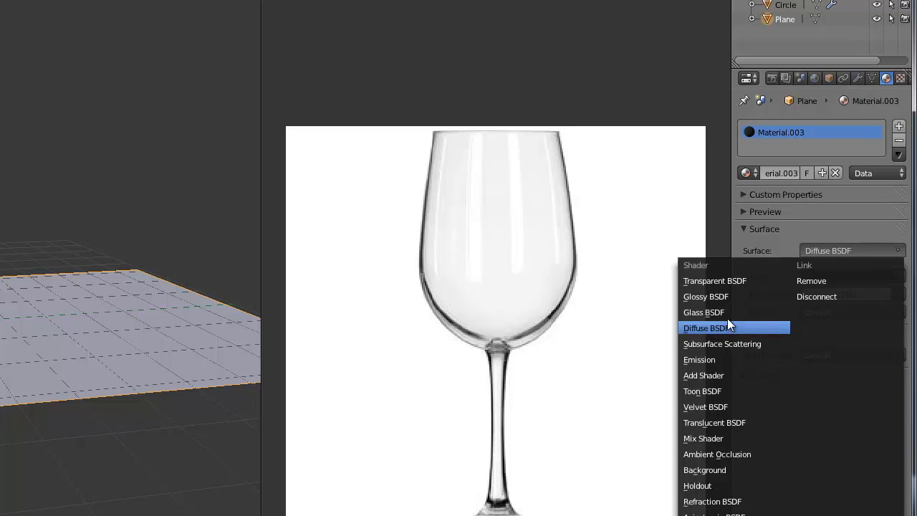
{"action": "left_click", "coordinate": [720, 298]}
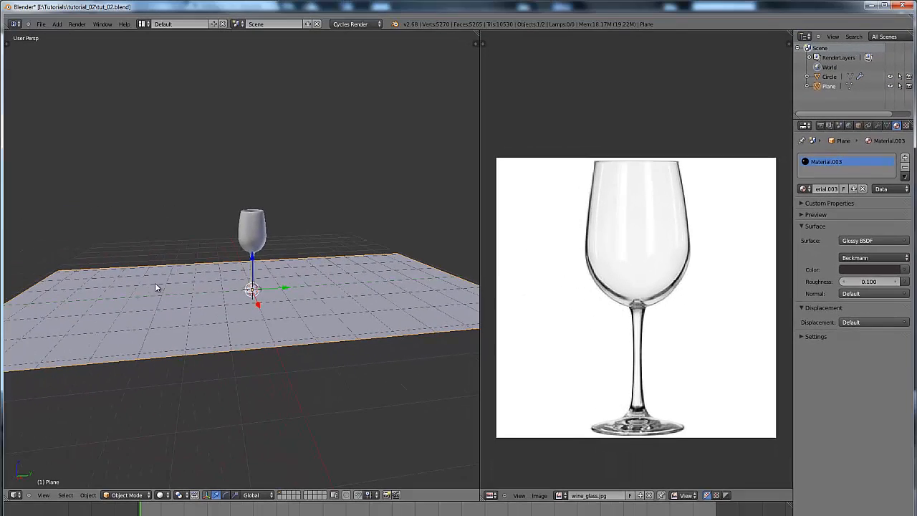
Step: Select the wine glass and move it in the positive X direction, toward the plane's near long edge
{"action": "middle_click_drag", "start_coordinate": [156, 287], "coordinate": [271, 356]}
{"action": "scroll", "coordinate": [236, 336], "scroll_direction": "down", "scroll_amount": 5}
{"action": "scroll", "coordinate": [269, 344], "scroll_direction": "up", "scroll_amount": 5}
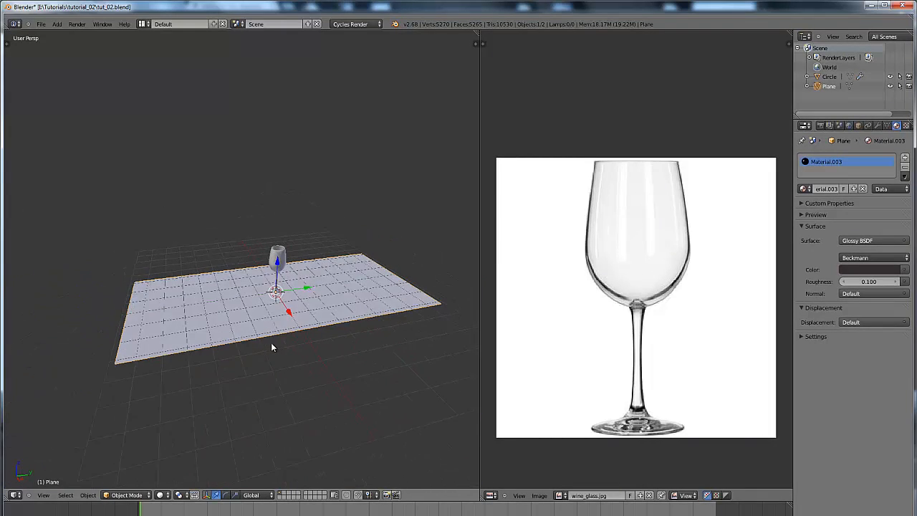
{"action": "right_click", "coordinate": [315, 197]}
{"action": "middle_click_drag", "start_coordinate": [313, 266], "coordinate": [284, 257]}
{"action": "scroll", "coordinate": [306, 290], "scroll_direction": "up", "scroll_amount": 2}
{"action": "scroll", "coordinate": [275, 328], "scroll_direction": "up", "scroll_amount": 3}
{"action": "scroll", "coordinate": [292, 306], "scroll_direction": "down", "scroll_amount": 5}
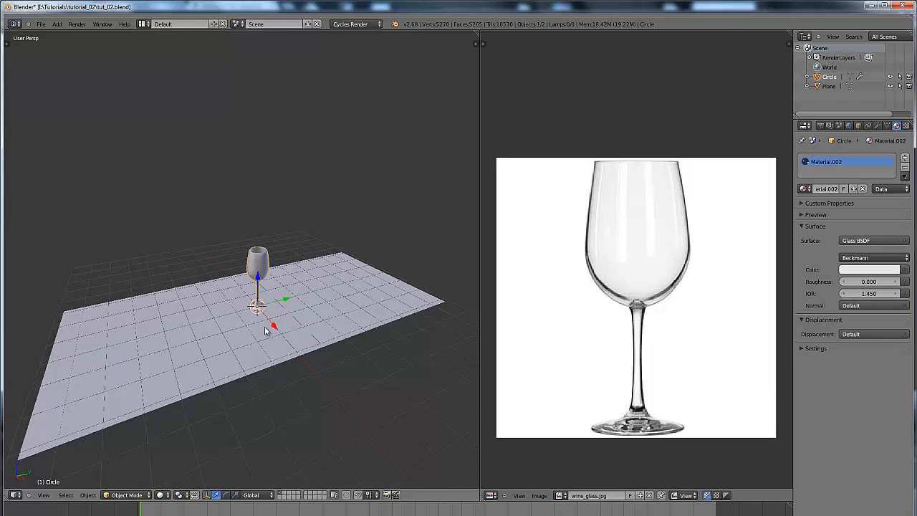
{"action": "middle_click_drag", "start_coordinate": [291, 306], "coordinate": [262, 366]}
{"action": "scroll", "coordinate": [278, 378], "scroll_direction": "up", "scroll_amount": 2}
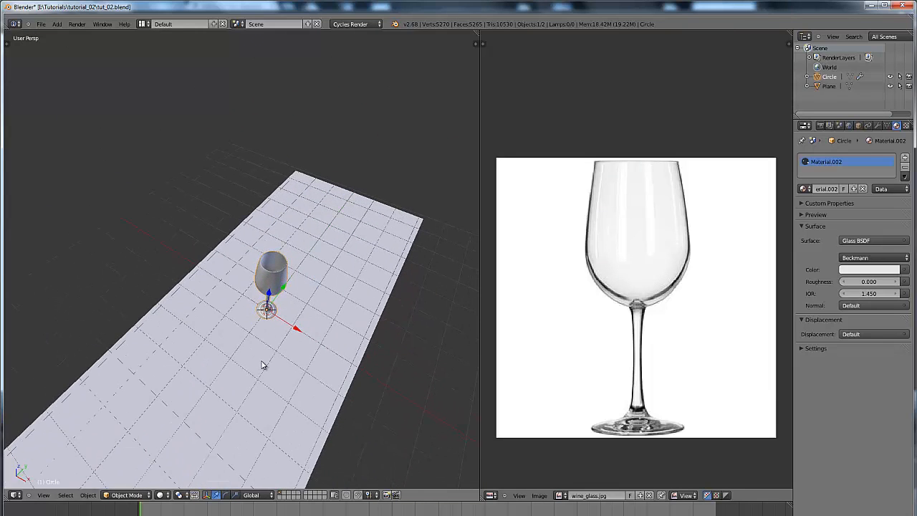
{"action": "key", "text": "g"}
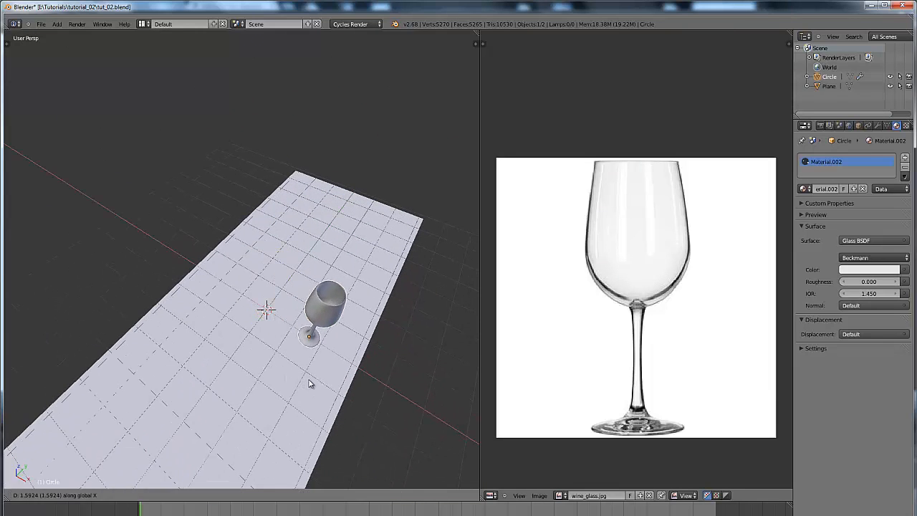
{"action": "left_click", "coordinate": [300, 366]}
Step: Duplicate the wine glass and place the copy offset in negative Y and set back in negative X from the original
{"action": "middle_click_drag", "start_coordinate": [303, 372], "coordinate": [325, 355]}
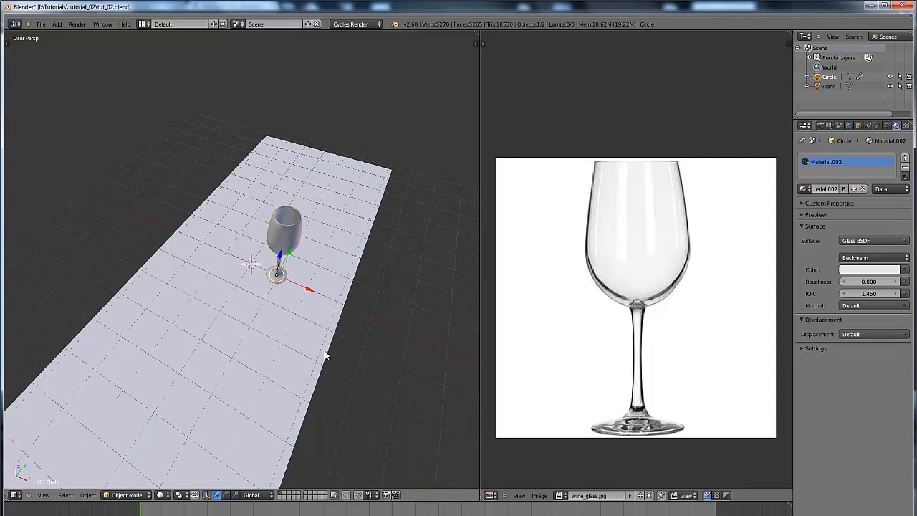
{"action": "key", "text": "shift+d"}
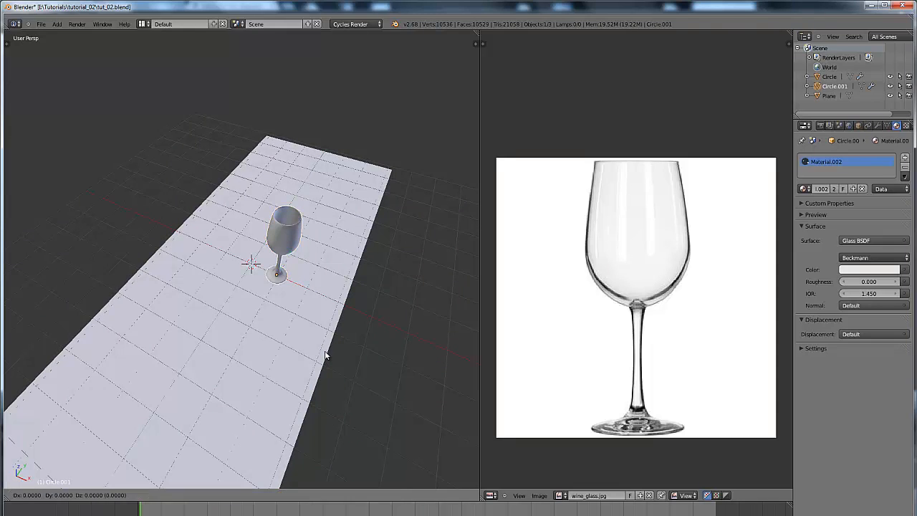
{"action": "key", "text": "y"}
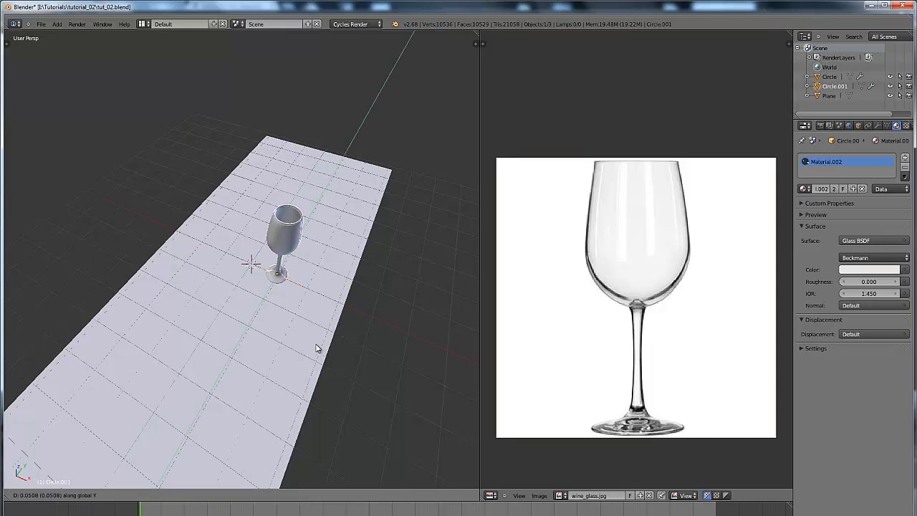
{"action": "left_click", "coordinate": [280, 371]}
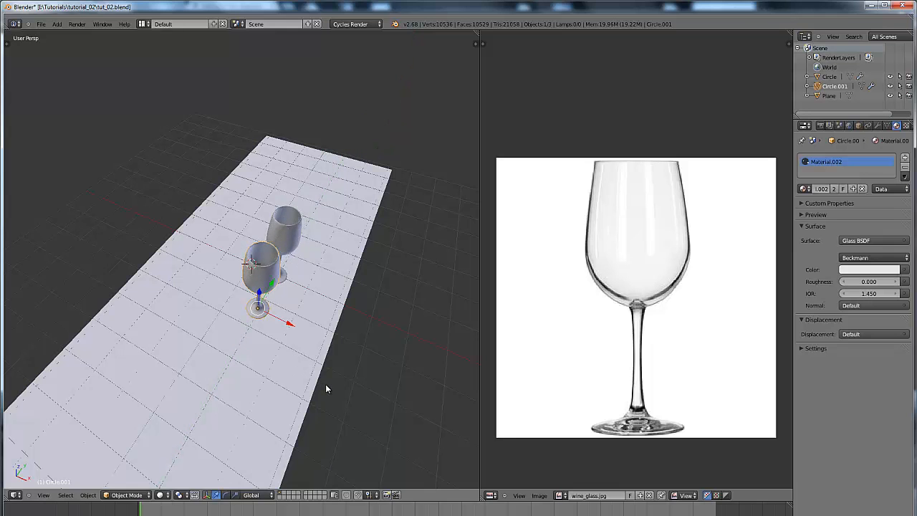
{"action": "key", "text": "g"}
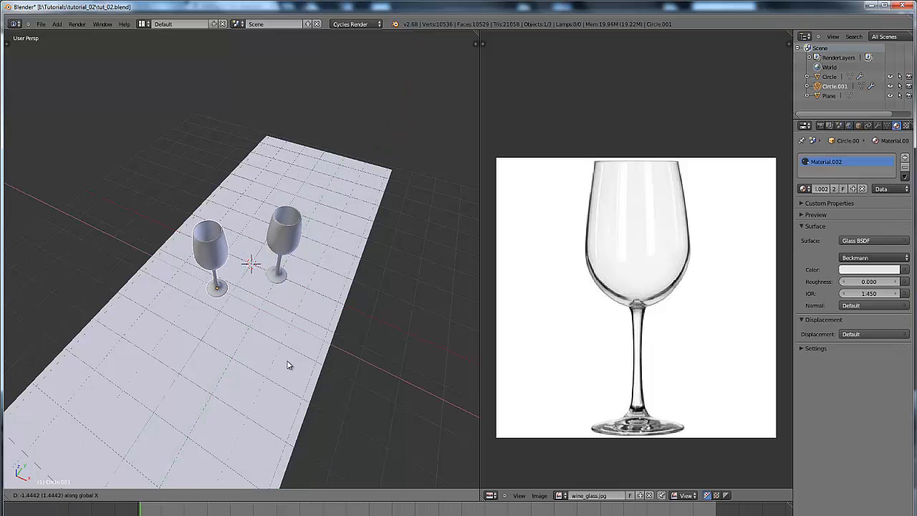
{"action": "left_click", "coordinate": [292, 365]}
{"action": "middle_click_drag", "start_coordinate": [292, 365], "coordinate": [311, 373]}
{"action": "key", "text": "g"}
{"action": "key", "text": "y"}
{"action": "left_click", "coordinate": [304, 387]}
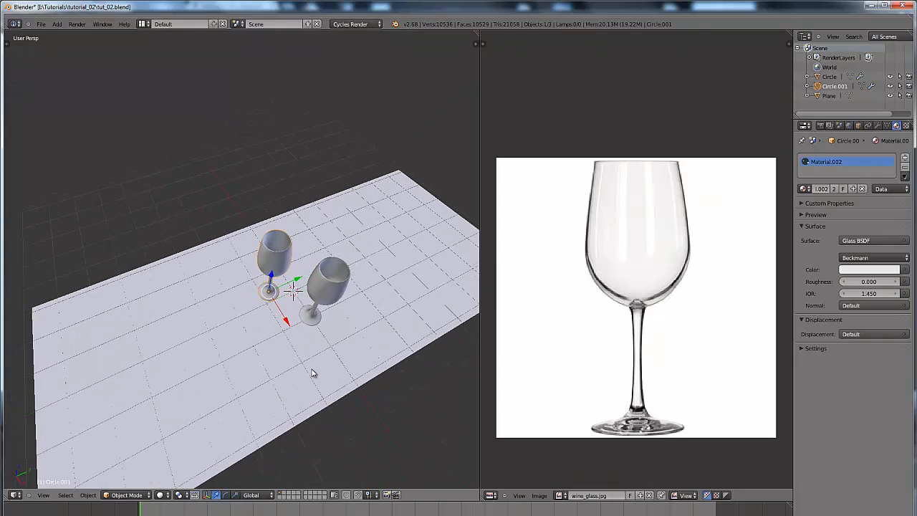
Step: Duplicate the second glass in the negative Y direction and shift the new copy about -0.62 along X
{"action": "key", "text": "shift+d"}
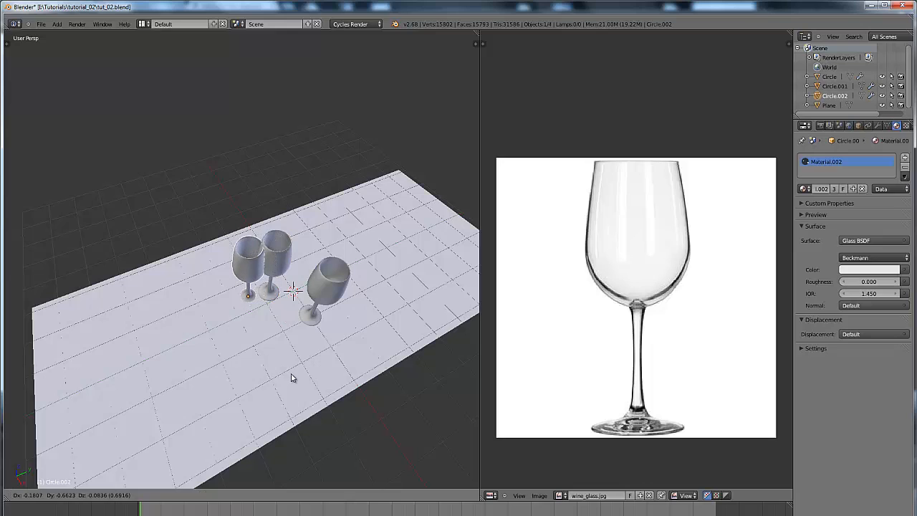
{"action": "key", "text": "y"}
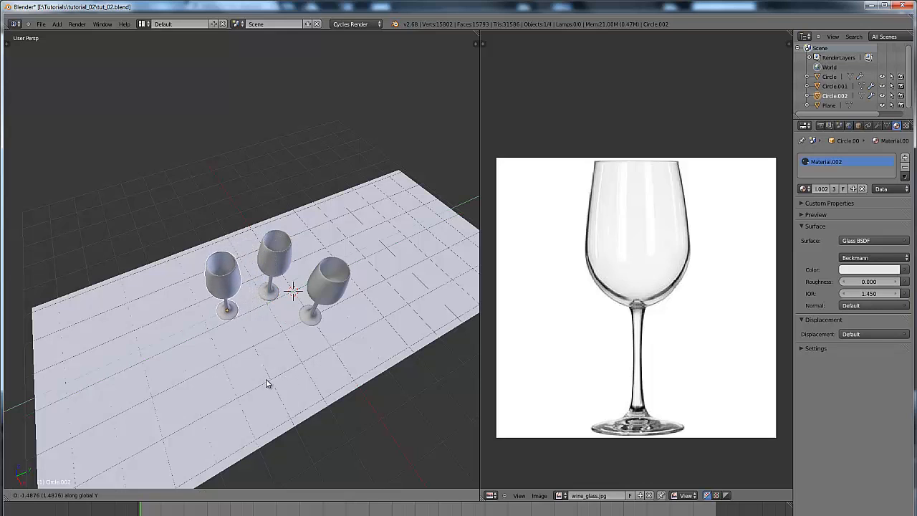
{"action": "left_click", "coordinate": [280, 384]}
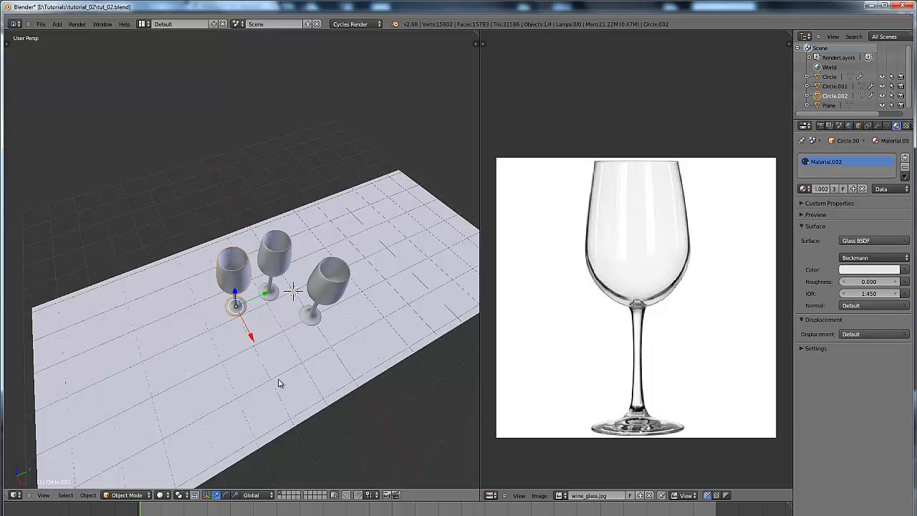
{"action": "key", "text": "g"}
{"action": "key", "text": "x"}
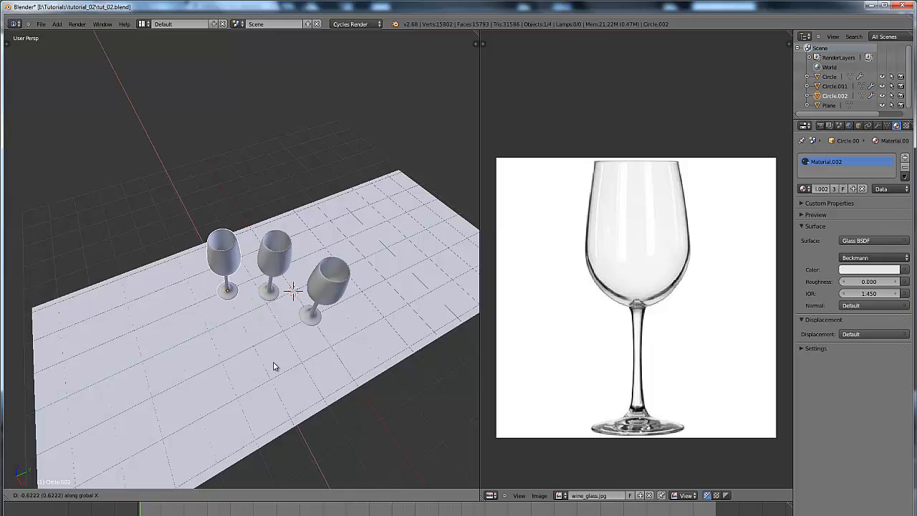
{"action": "left_click", "coordinate": [273, 366]}
Step: Add a camera to the scene with the three glasses
{"action": "middle_click_drag", "start_coordinate": [291, 396], "coordinate": [266, 354]}
{"action": "scroll", "coordinate": [275, 369], "scroll_direction": "down", "scroll_amount": 2}
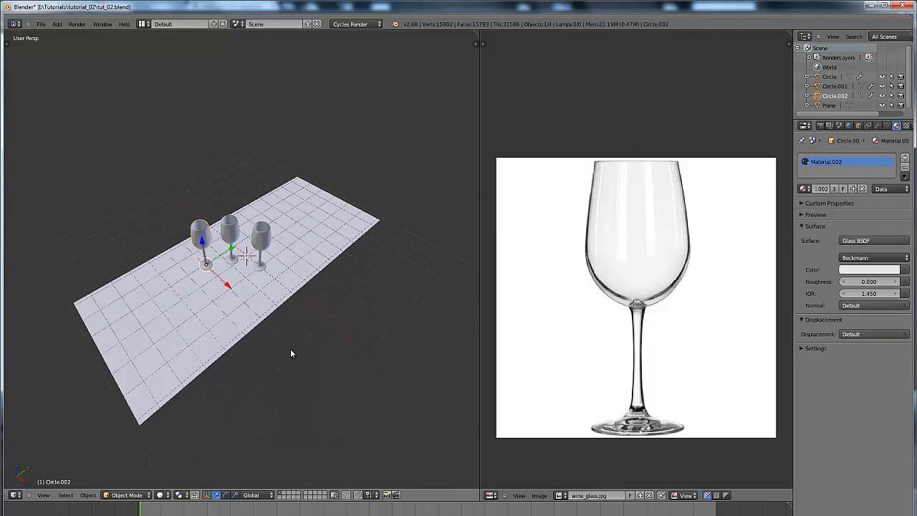
{"action": "key", "text": "shift+a"}
{"action": "mouse_move", "coordinate": [332, 316]}
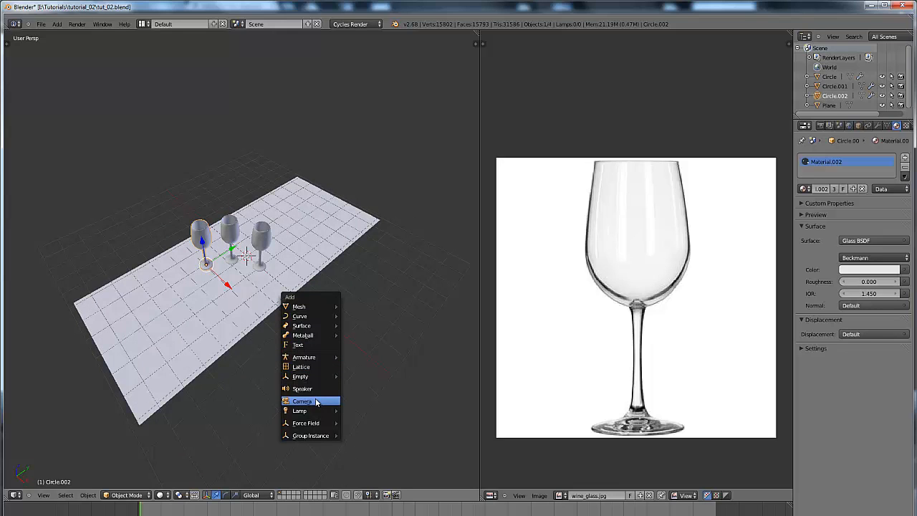
{"action": "left_click", "coordinate": [313, 402]}
Step: Align the camera to a low, near-level view facing the three glasses
{"action": "mouse_move", "coordinate": [332, 318]}
{"action": "middle_mouse_down"}
{"action": "mouse_move", "coordinate": [358, 319]}
{"action": "mouse_move", "coordinate": [264, 256]}
{"action": "mouse_move", "coordinate": [323, 318]}
{"action": "middle_mouse_up"}
{"action": "key", "text": "shift+z"}
{"action": "key", "text": "shift+z"}
{"action": "mouse_move", "coordinate": [395, 291]}
{"action": "middle_mouse_down"}
{"action": "mouse_move", "coordinate": [301, 292]}
{"action": "mouse_move", "coordinate": [323, 361]}
{"action": "mouse_move", "coordinate": [309, 383]}
{"action": "mouse_move", "coordinate": [292, 350]}
{"action": "mouse_move", "coordinate": [266, 346]}
{"action": "mouse_move", "coordinate": [279, 304]}
{"action": "mouse_move", "coordinate": [267, 323]}
{"action": "mouse_move", "coordinate": [280, 314]}
{"action": "mouse_move", "coordinate": [282, 328]}
{"action": "mouse_move", "coordinate": [280, 305]}
{"action": "mouse_move", "coordinate": [278, 319]}
{"action": "middle_mouse_up"}
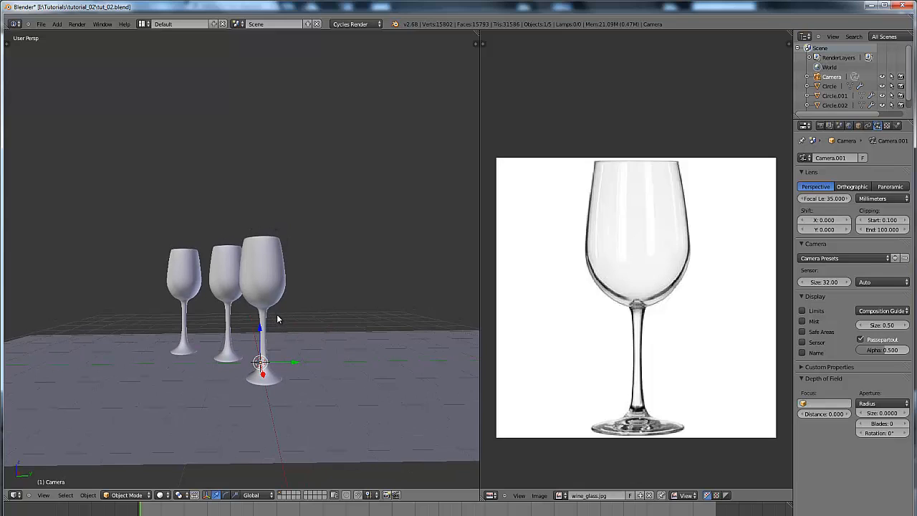
{"action": "key", "text": "KP_0"}
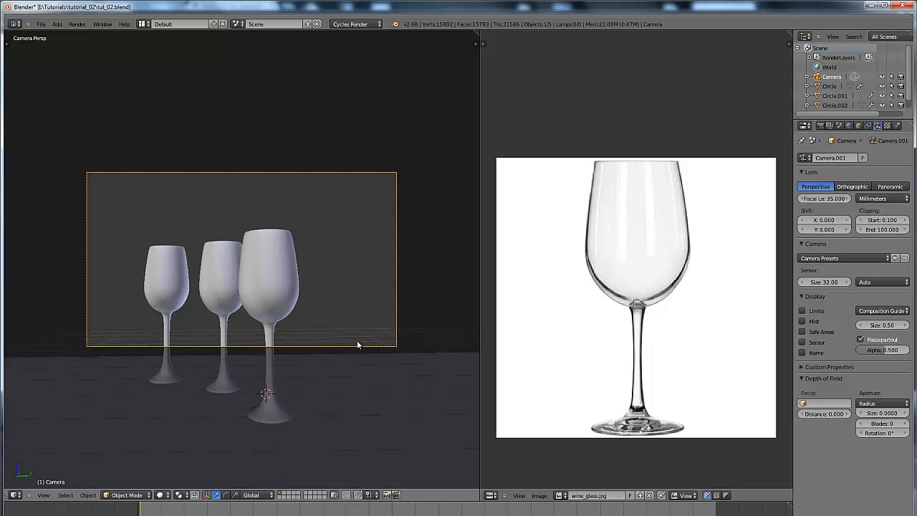
Step: Shift the camera down and sideways to frame more of the glass stems, and pull it back along the X axis
{"action": "key", "text": "g"}
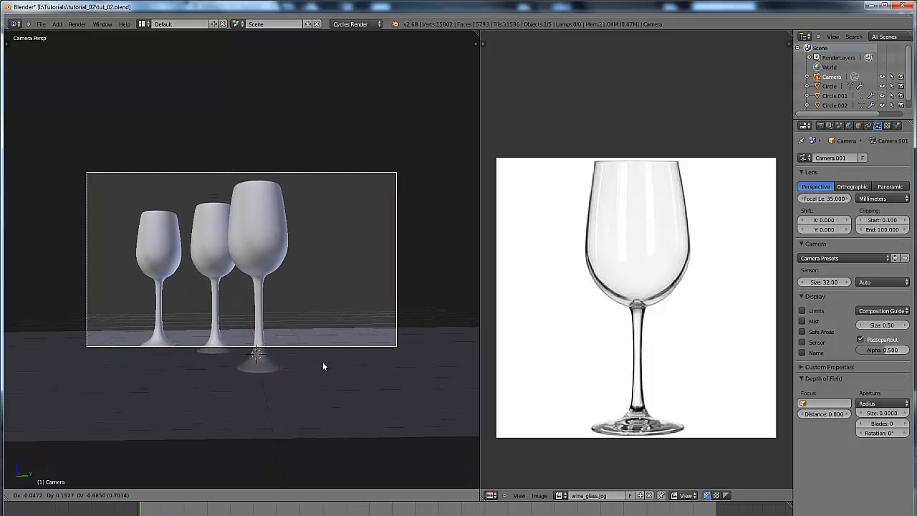
{"action": "left_click", "coordinate": [258, 312]}
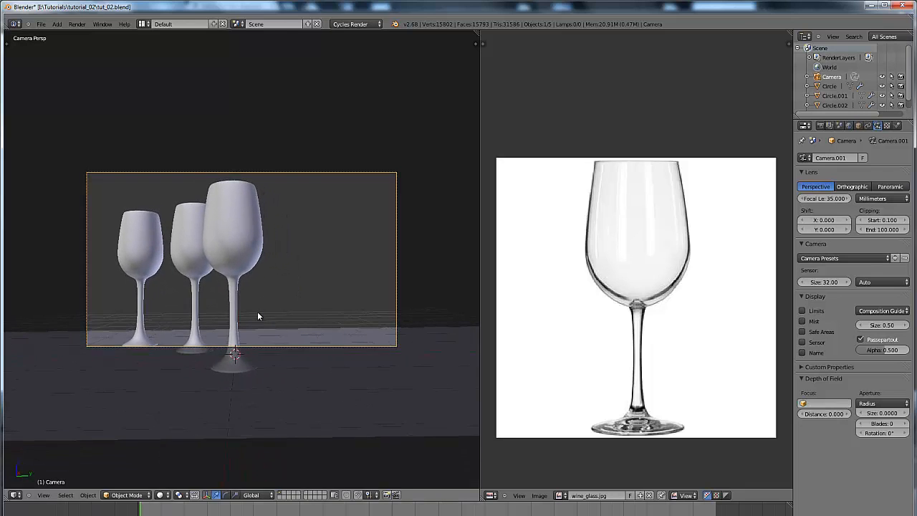
{"action": "middle_click_drag", "start_coordinate": [258, 312], "coordinate": [289, 323]}
{"action": "scroll", "coordinate": [290, 330], "scroll_direction": "down", "scroll_amount": 6}
{"action": "key", "text": "g"}
{"action": "key", "text": "x"}
{"action": "left_click", "coordinate": [311, 323]}
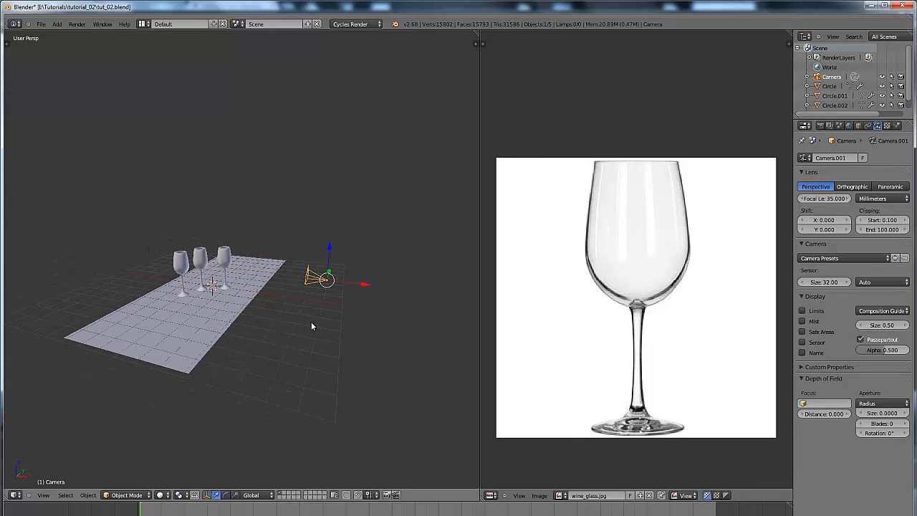
Step: Check the framing through the camera and move it slightly closer to the glasses along the X axis
{"action": "key", "text": "KP_0"}
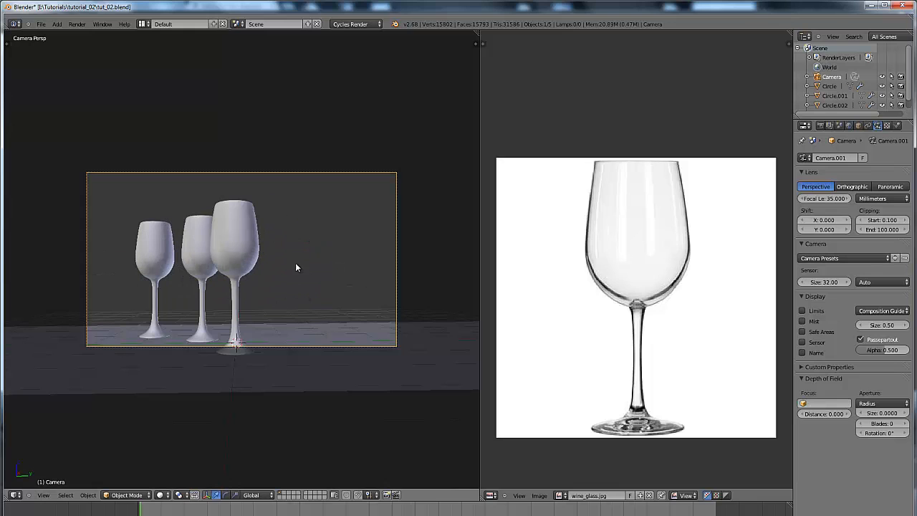
{"action": "key", "text": "g"}
{"action": "key", "text": "x"}
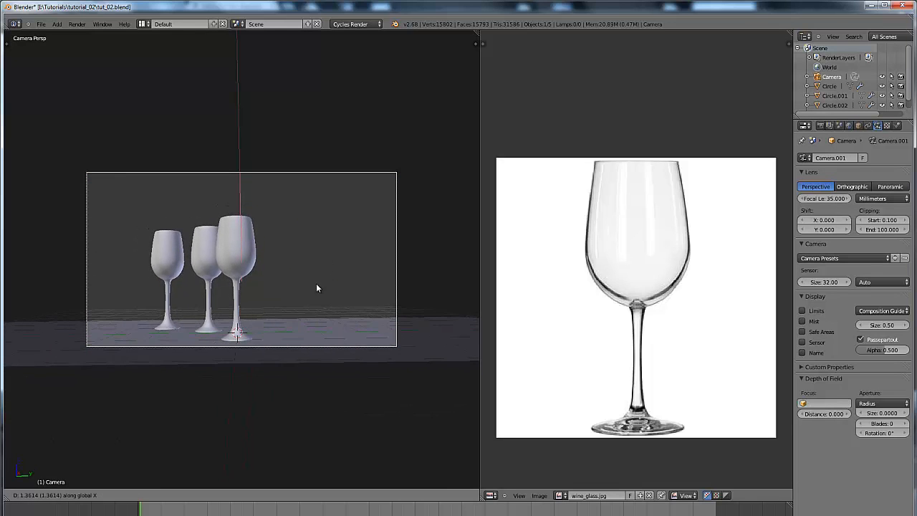
{"action": "left_click", "coordinate": [327, 237]}
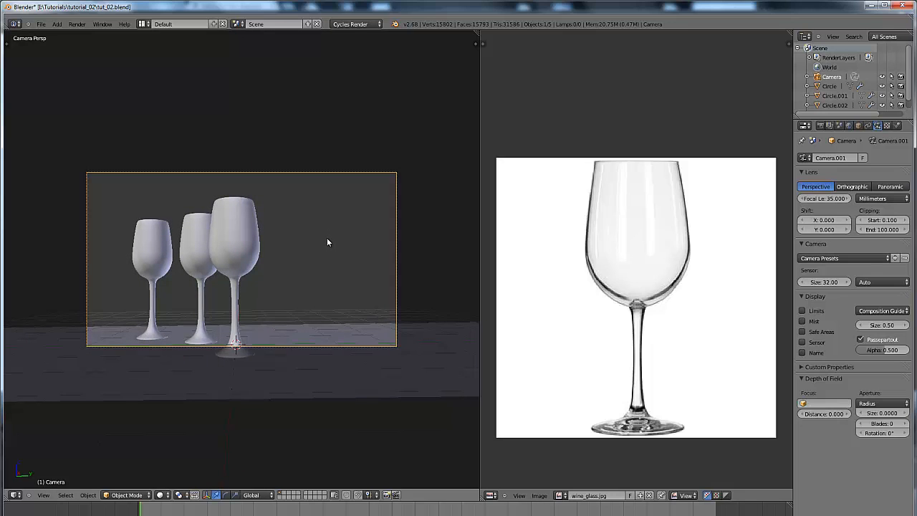
Step: Add a plane mesh at the scene origin among the three glasses and display the viewport in wireframe
{"action": "middle_click_drag", "start_coordinate": [315, 246], "coordinate": [282, 366]}
{"action": "scroll", "coordinate": [285, 299], "scroll_direction": "down", "scroll_amount": 4}
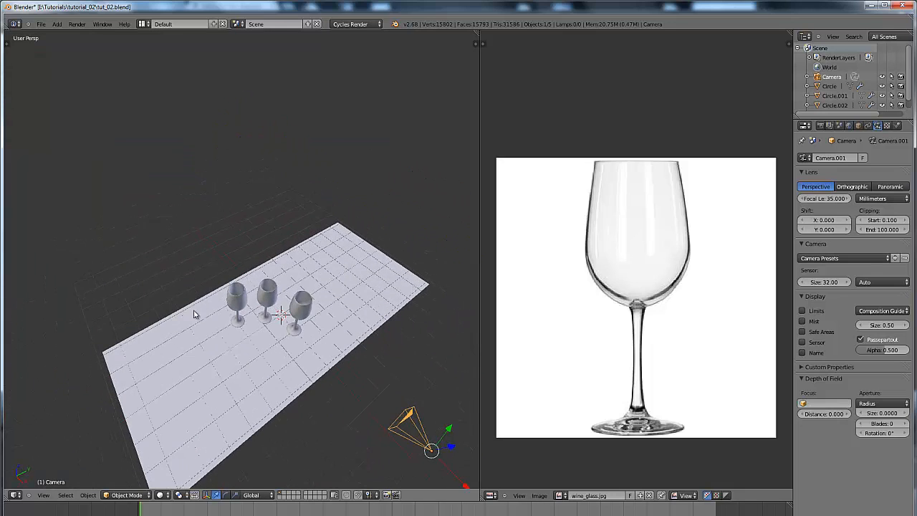
{"action": "middle_click_drag", "start_coordinate": [194, 313], "coordinate": [245, 329], "text": "shift"}
{"action": "key", "text": "shift+a"}
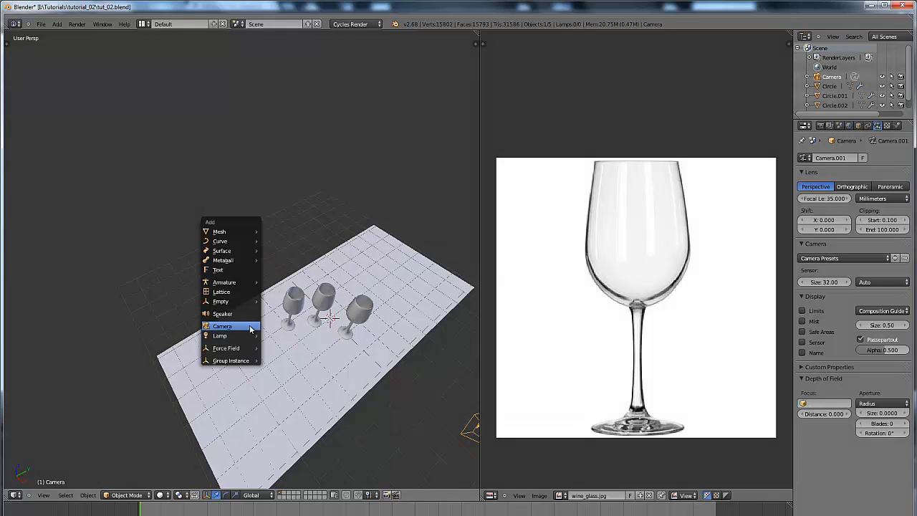
{"action": "mouse_move", "coordinate": [229, 234]}
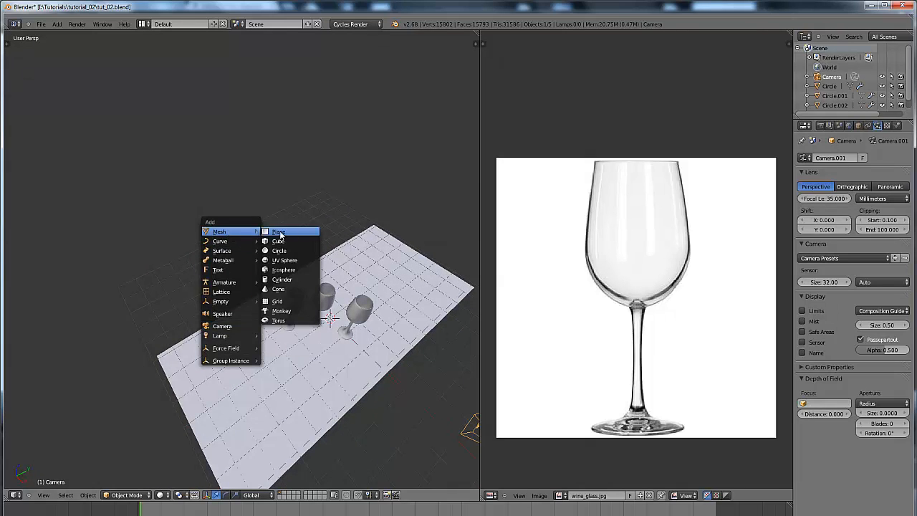
{"action": "left_click", "coordinate": [284, 239]}
{"action": "key", "text": "shift+z"}
Step: Move the new plane along the X axis to the far edge of the tabletop behind the glasses
{"action": "middle_click_drag", "start_coordinate": [235, 344], "coordinate": [371, 350]}
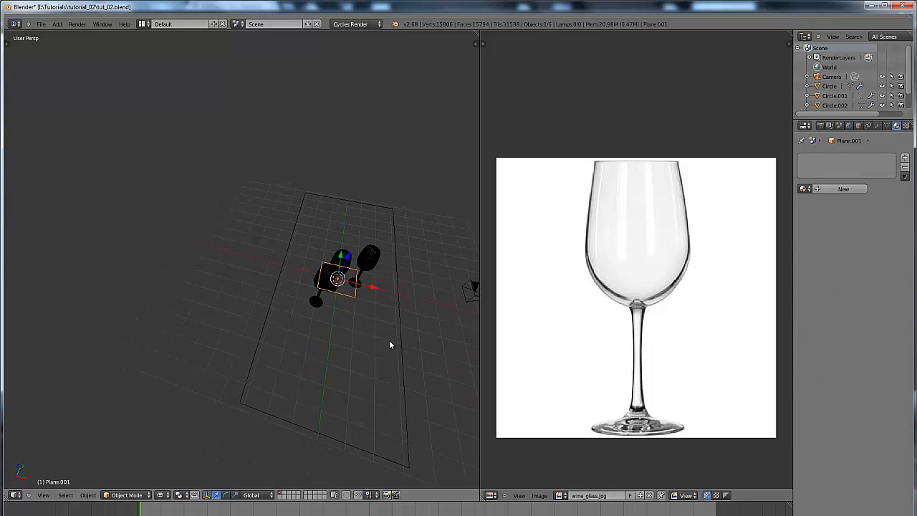
{"action": "key", "text": "g"}
{"action": "key", "text": "x"}
{"action": "left_click", "coordinate": [290, 319]}
Step: Rotate the plane 90 degrees around the global Y axis so it stands upright behind the glasses
{"action": "middle_click_drag", "start_coordinate": [288, 317], "coordinate": [154, 283], "text": "shift"}
{"action": "scroll", "coordinate": [293, 335], "scroll_direction": "up", "scroll_amount": 2}
{"action": "middle_click_drag", "start_coordinate": [319, 363], "coordinate": [274, 351]}
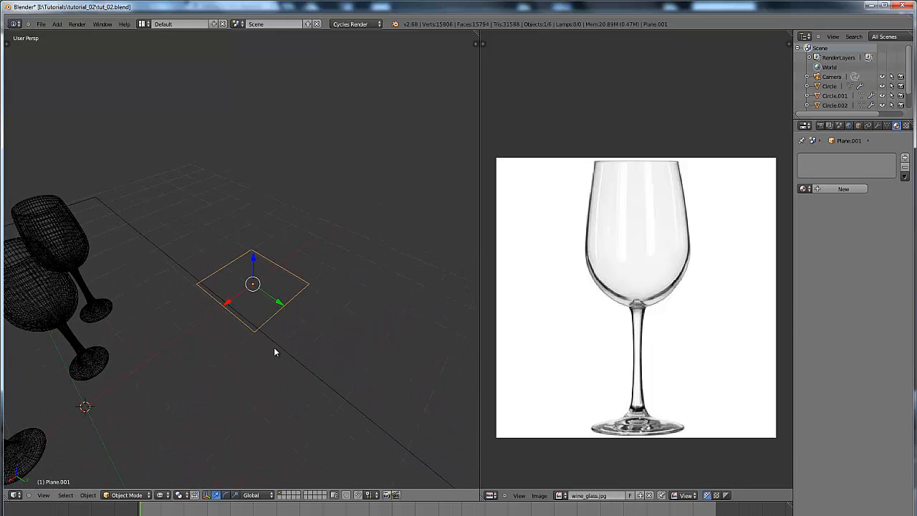
{"action": "key", "text": "r"}
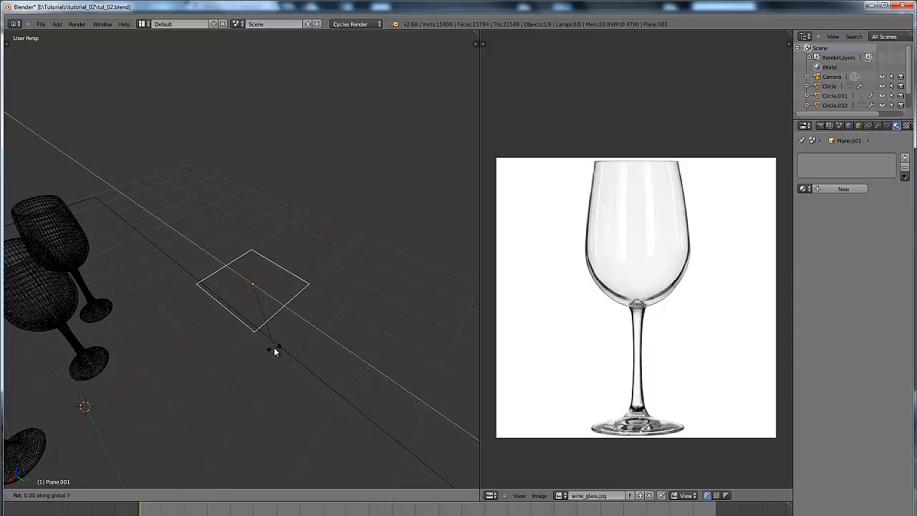
{"action": "type", "text": "90"}
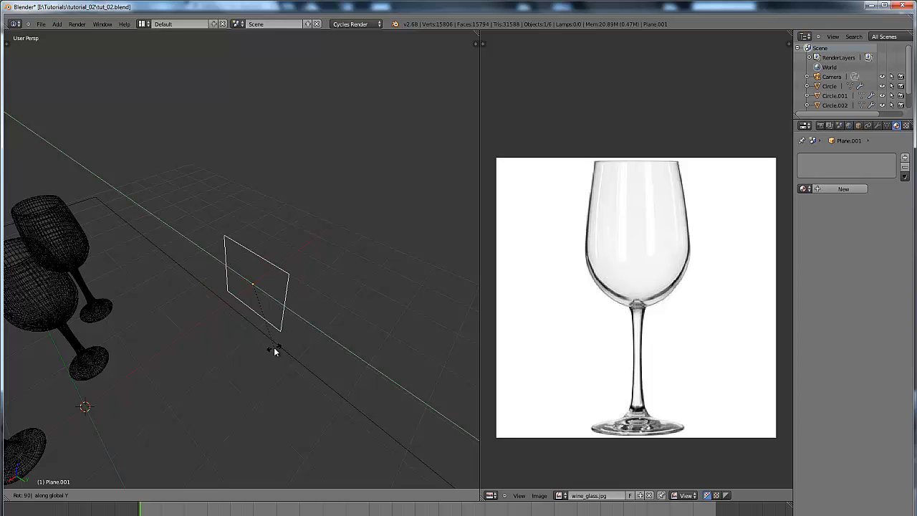
{"action": "key", "text": "Return"}
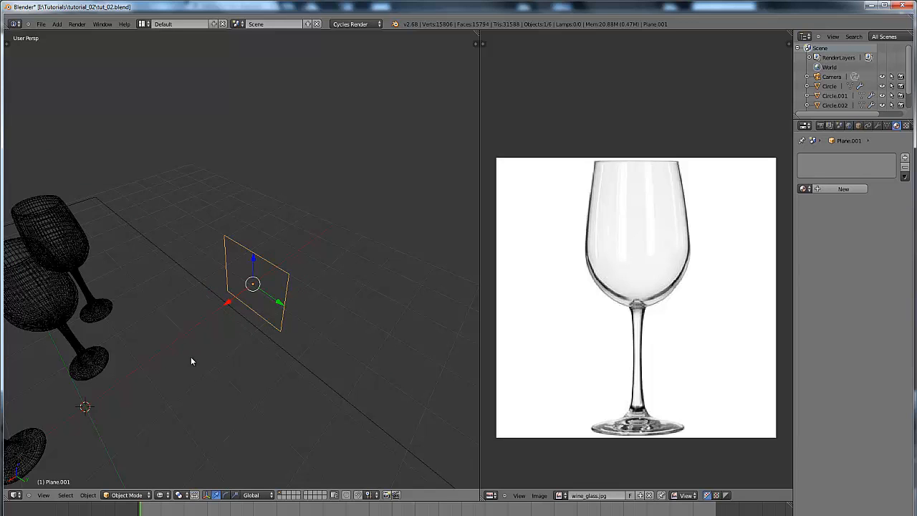
Step: Stretch the upright plane along the Y axis into a wide rectangle and scale it up uniformly as a backdrop
{"action": "middle_click_drag", "start_coordinate": [191, 356], "coordinate": [209, 349]}
{"action": "scroll", "coordinate": [251, 338], "scroll_direction": "down", "scroll_amount": 5}
{"action": "scroll", "coordinate": [288, 369], "scroll_direction": "up", "scroll_amount": 2}
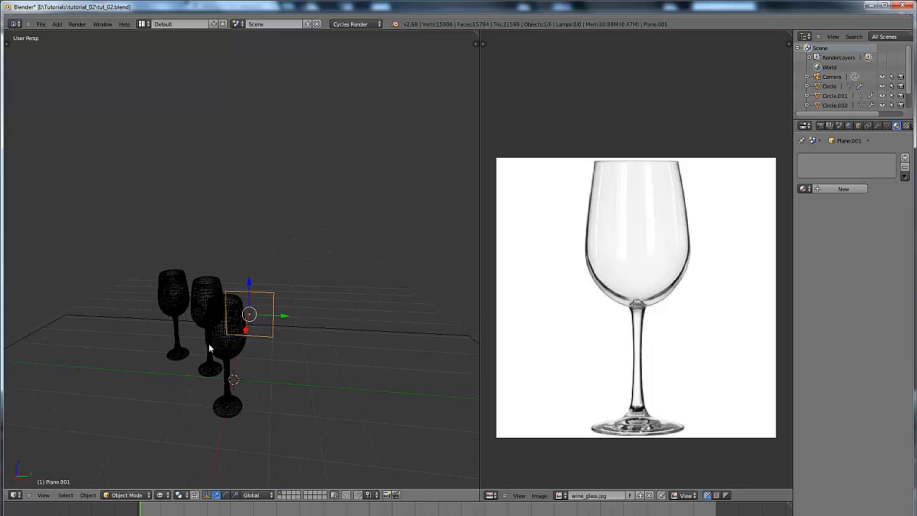
{"action": "middle_click_drag", "start_coordinate": [291, 374], "coordinate": [265, 379]}
{"action": "scroll", "coordinate": [286, 387], "scroll_direction": "down", "scroll_amount": 5}
{"action": "key", "text": "s"}
{"action": "key", "text": "y"}
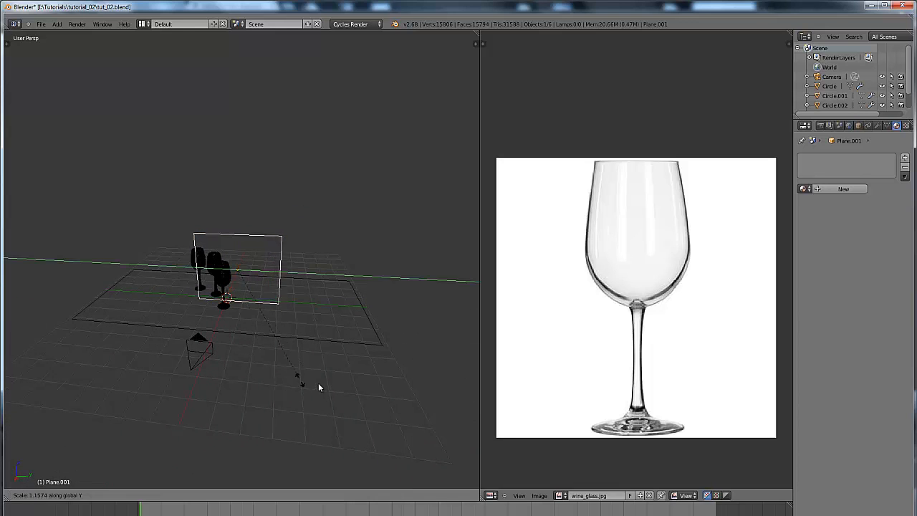
{"action": "left_click", "coordinate": [376, 392]}
{"action": "key", "text": "s"}
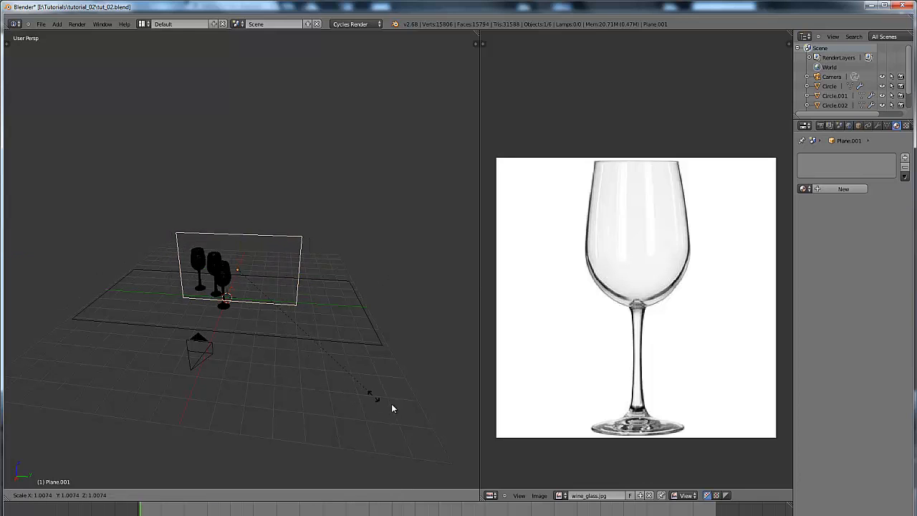
{"action": "left_click", "coordinate": [447, 439]}
Step: Unwrap the backdrop plane's face for UV mapping in Edit Mode
{"action": "middle_click_drag", "start_coordinate": [297, 359], "coordinate": [357, 358]}
{"action": "scroll", "coordinate": [338, 347], "scroll_direction": "up", "scroll_amount": 3}
{"action": "middle_click_drag", "start_coordinate": [340, 308], "coordinate": [309, 381], "text": "shift"}
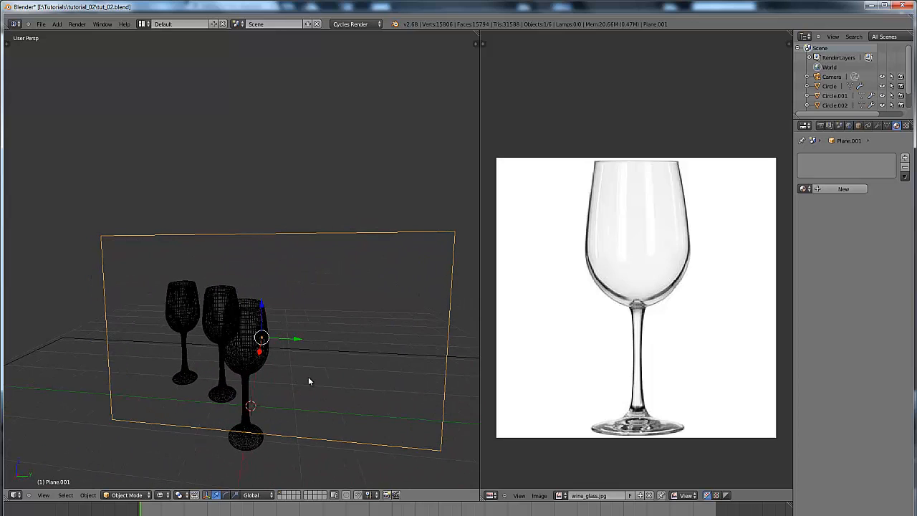
{"action": "key", "text": "Tab"}
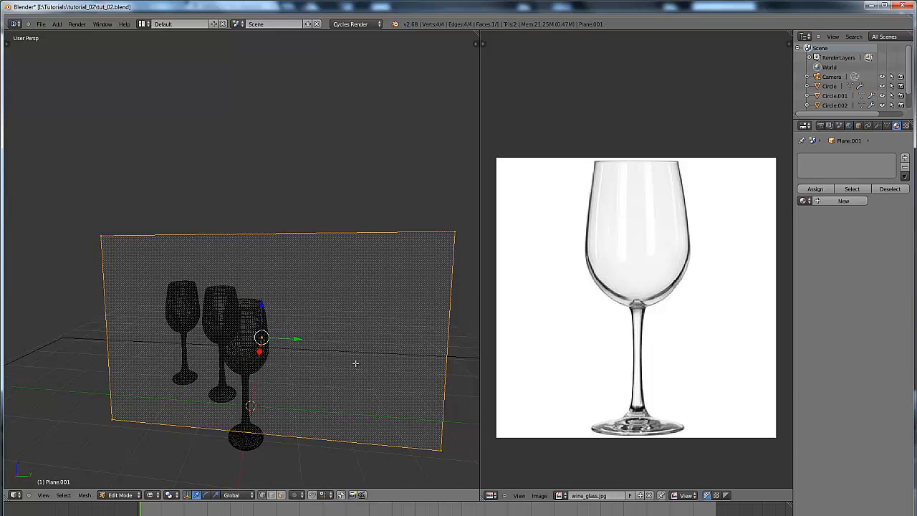
{"action": "middle_click_drag", "start_coordinate": [356, 364], "coordinate": [331, 347]}
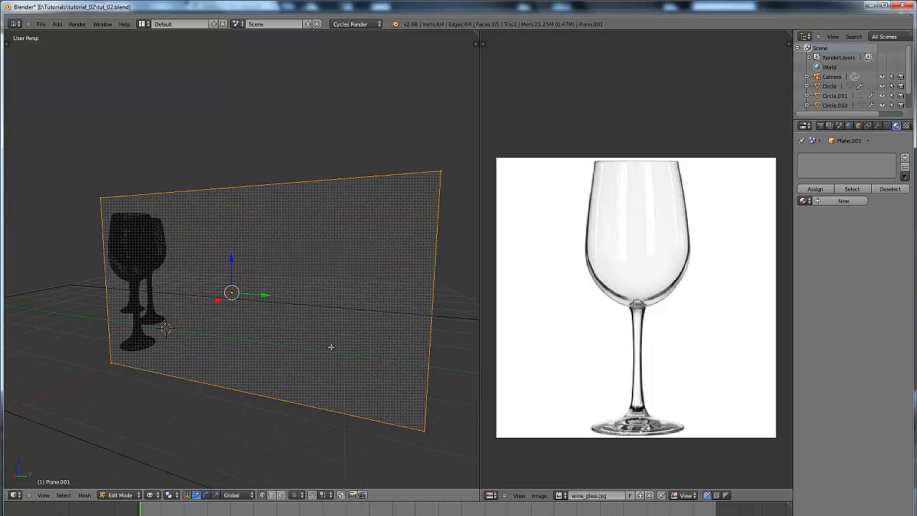
{"action": "key", "text": "u"}
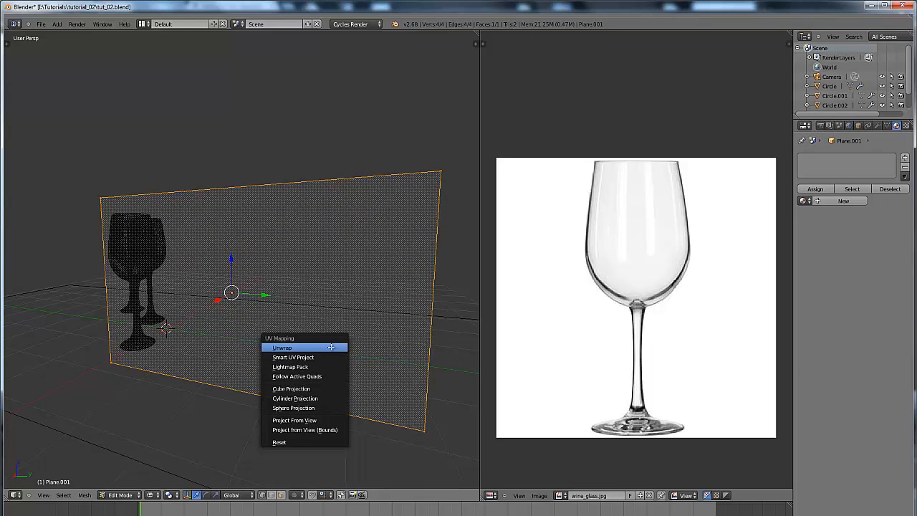
{"action": "left_click", "coordinate": [331, 347]}
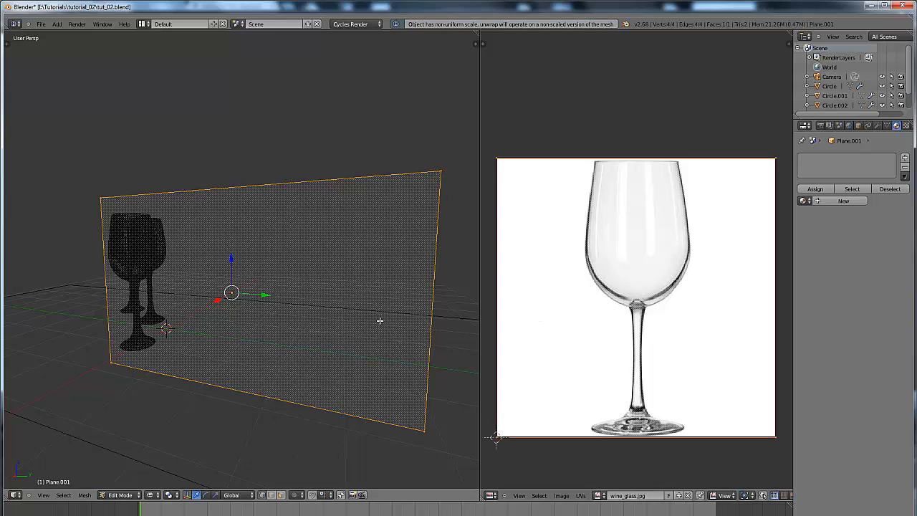
Step: Start the Screencast Keys display in the 3D viewport
{"action": "key", "text": "n"}
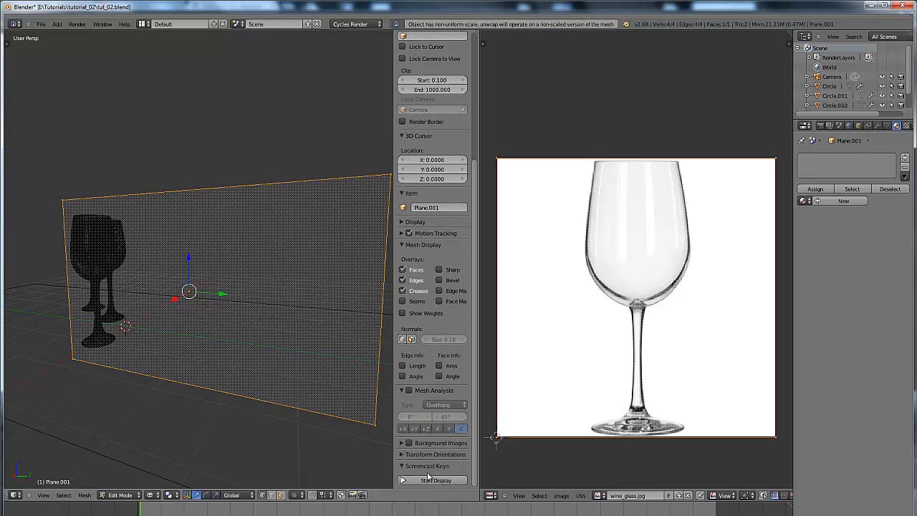
{"action": "left_click", "coordinate": [428, 476]}
{"action": "key", "text": "n"}
Step: Return to Object Mode and give the backdrop plane a new material with an Emission surface
{"action": "middle_click_drag", "start_coordinate": [166, 339], "coordinate": [361, 324]}
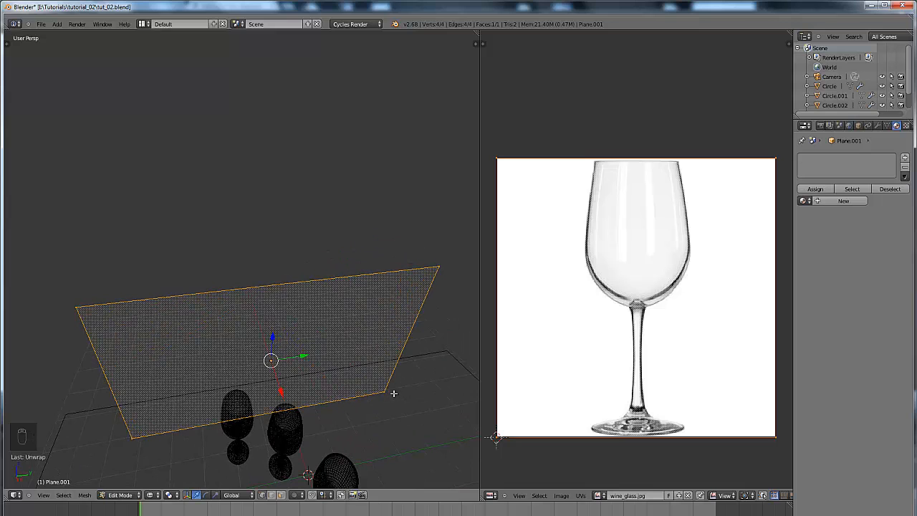
{"action": "middle_click_drag", "start_coordinate": [394, 392], "coordinate": [389, 340]}
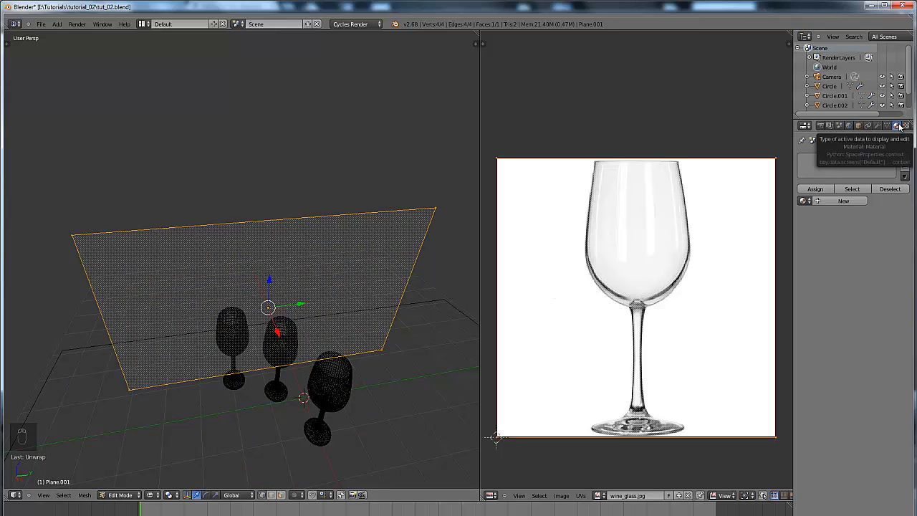
{"action": "middle_click_drag", "start_coordinate": [389, 333], "coordinate": [385, 298]}
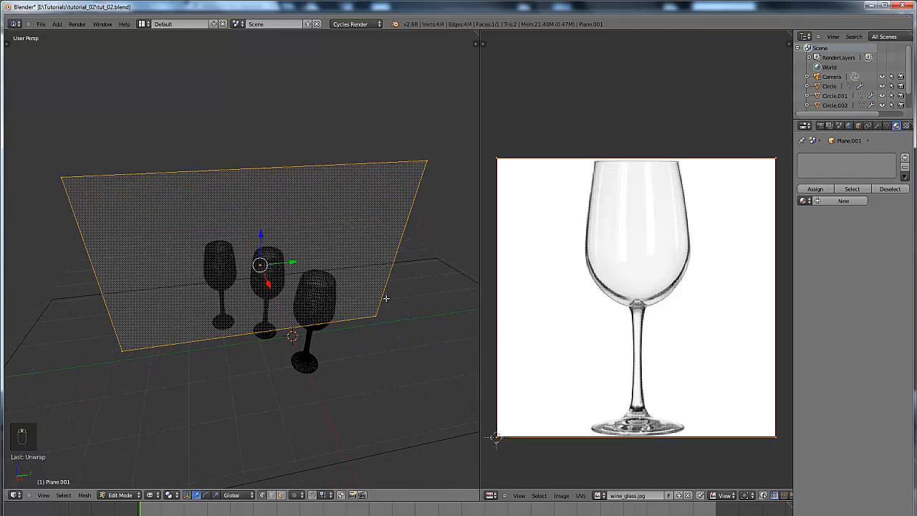
{"action": "key", "text": "Tab"}
{"action": "middle_click_drag", "start_coordinate": [399, 340], "coordinate": [720, 235]}
{"action": "left_click", "coordinate": [857, 200]}
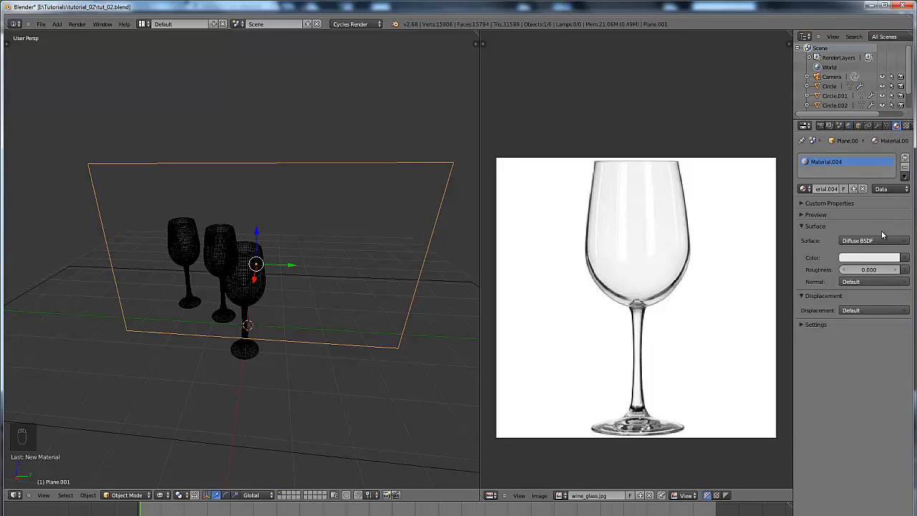
{"action": "left_click", "coordinate": [881, 240]}
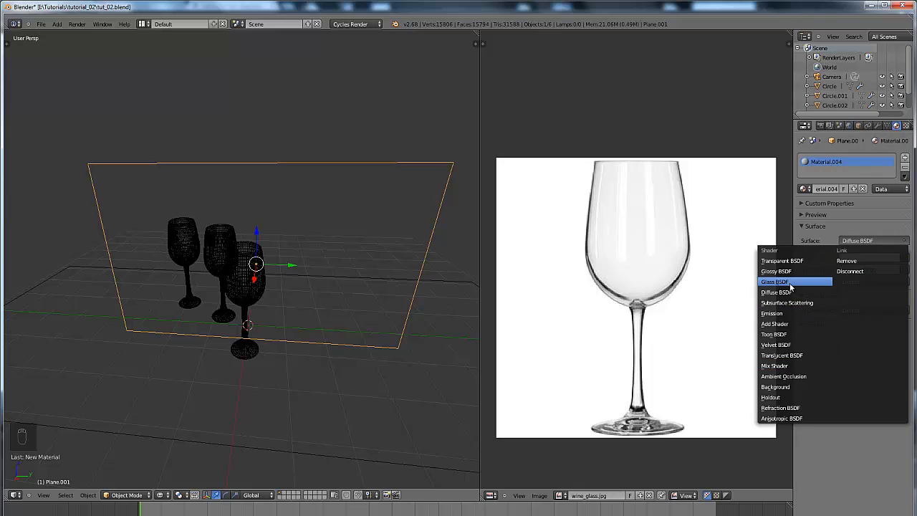
{"action": "left_click", "coordinate": [768, 313]}
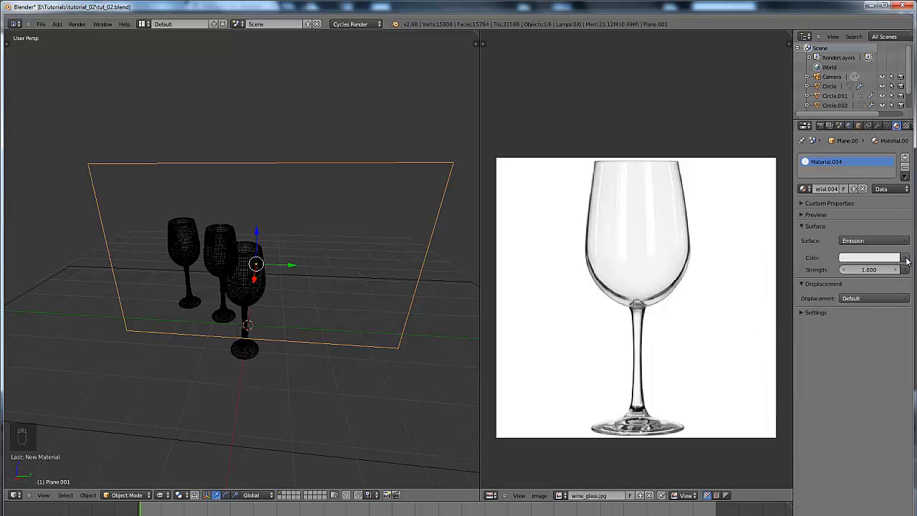
Step: Use an Image Texture as the emission color and assign the loaded Eberbach_wine_cellar.jpg image to it
{"action": "left_click", "coordinate": [906, 259]}
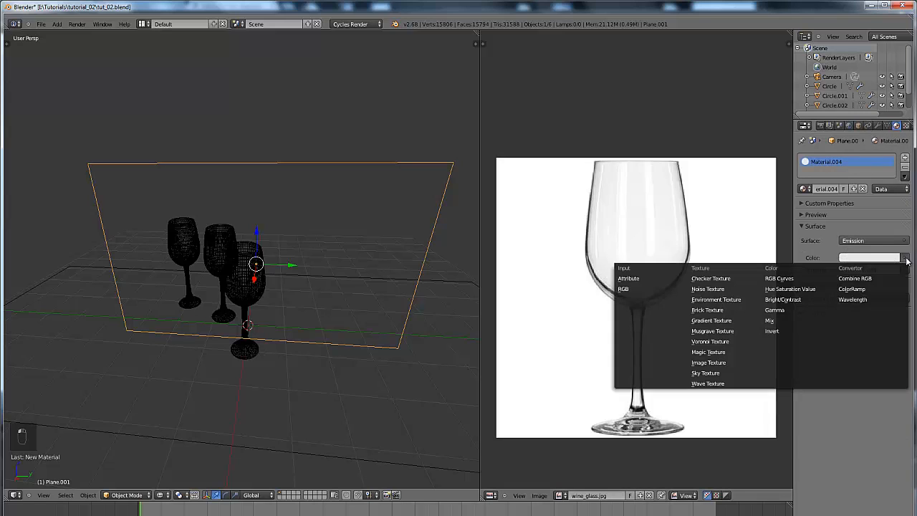
{"action": "left_click", "coordinate": [701, 364]}
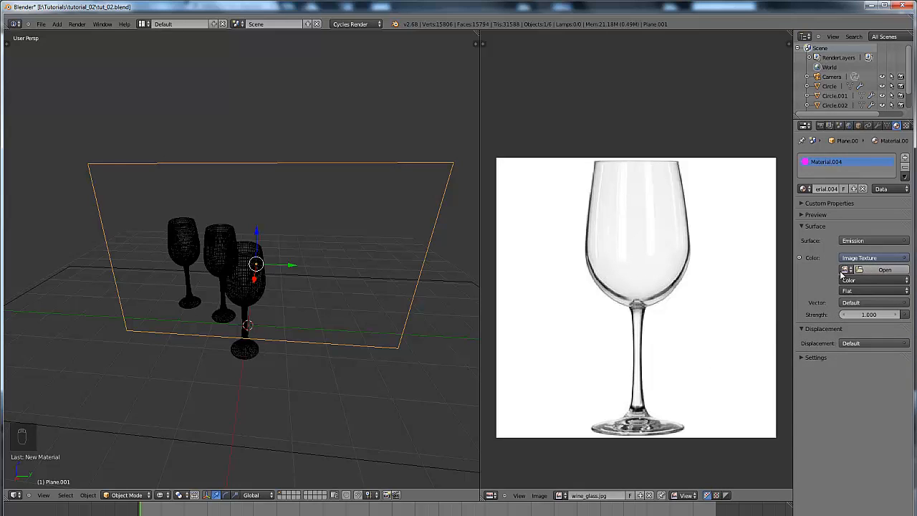
{"action": "left_click", "coordinate": [846, 270]}
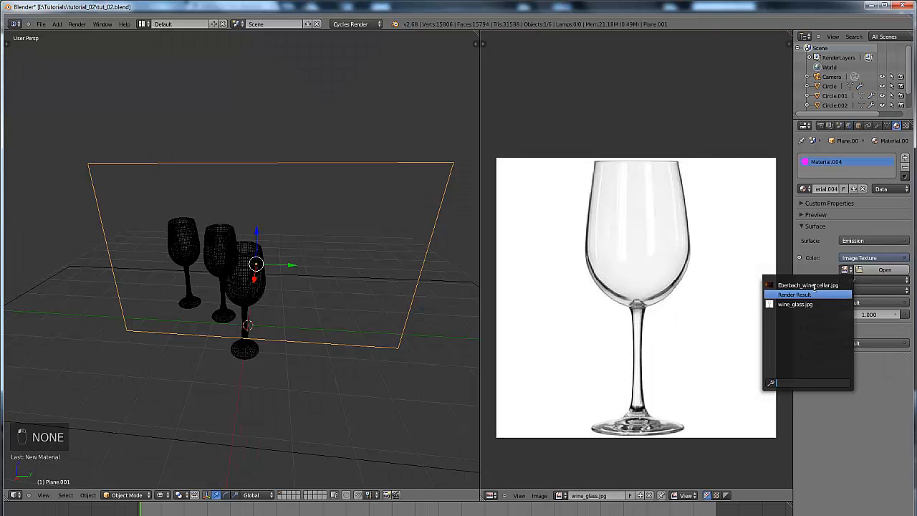
{"action": "left_click", "coordinate": [885, 271]}
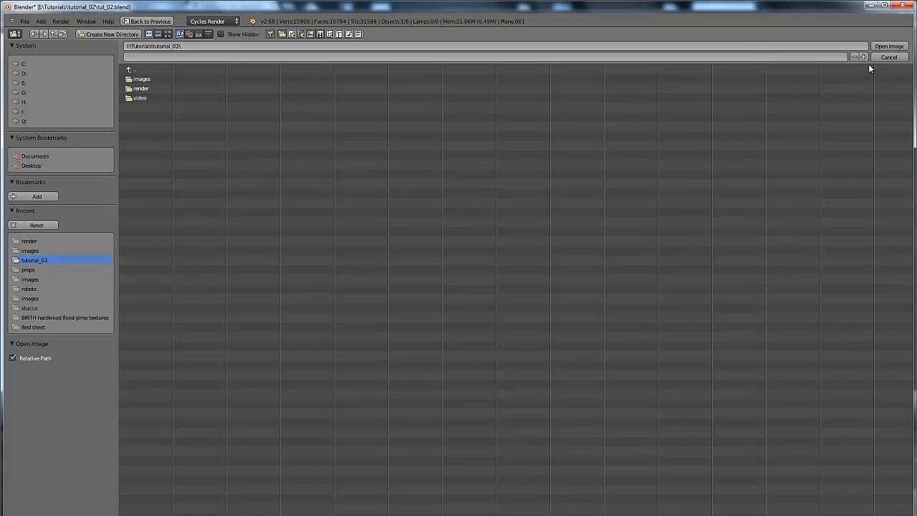
{"action": "left_click", "coordinate": [885, 58]}
{"action": "left_click", "coordinate": [844, 269]}
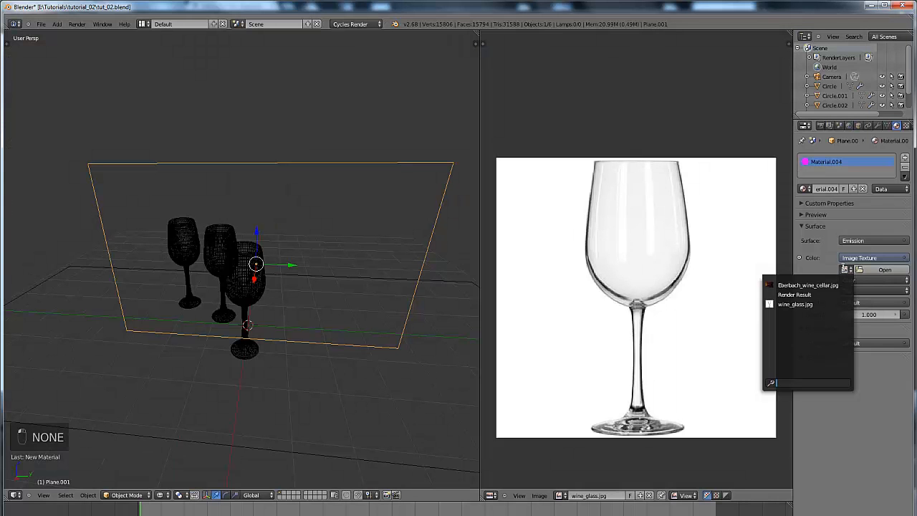
{"action": "left_click", "coordinate": [799, 285]}
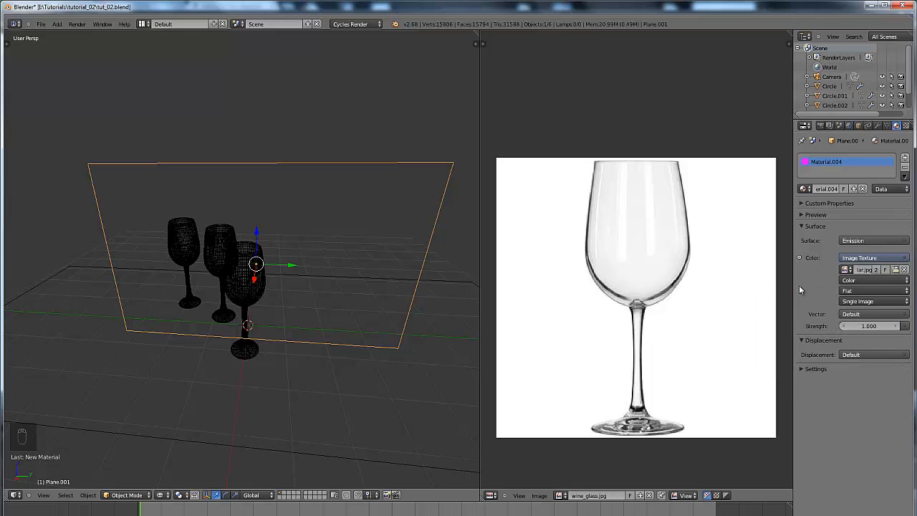
Step: Switch the viewport shading to Rendered and inspect the cellar image on the backdrop from another angle
{"action": "mouse_move", "coordinate": [376, 335]}
{"action": "middle_mouse_down"}
{"action": "mouse_move", "coordinate": [392, 318]}
{"action": "mouse_move", "coordinate": [372, 349]}
{"action": "middle_mouse_up"}
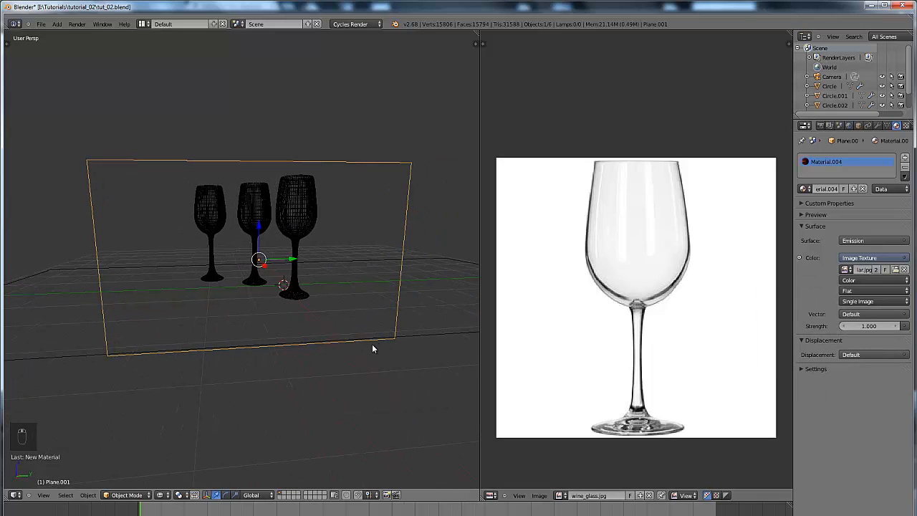
{"action": "left_click", "coordinate": [167, 495]}
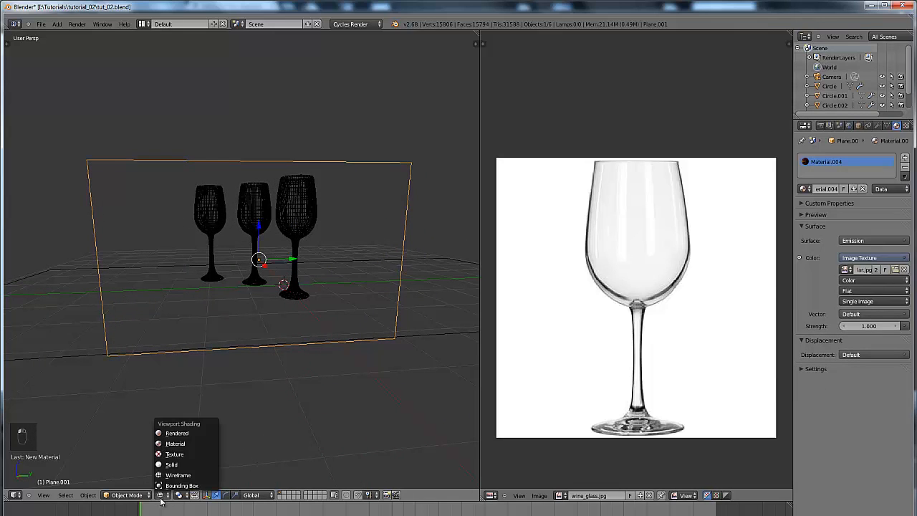
{"action": "left_click", "coordinate": [179, 436]}
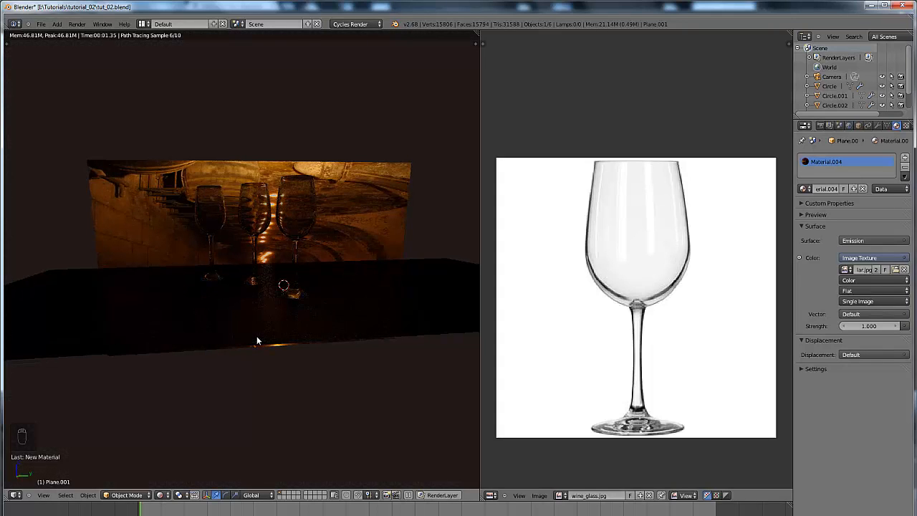
{"action": "middle_click_drag", "start_coordinate": [253, 333], "coordinate": [280, 341]}
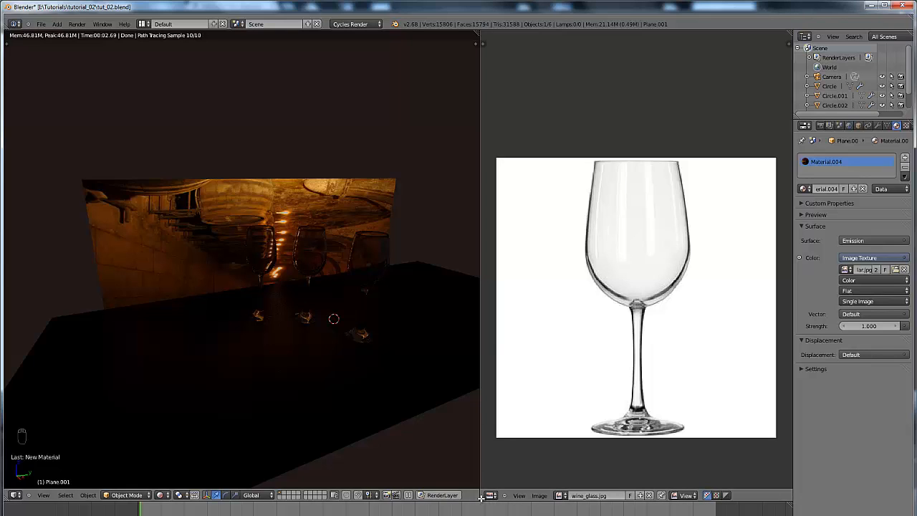
Step: Split the reference image area horizontally and turn its lower half into a 3D View
{"action": "left_click_drag", "start_coordinate": [480, 500], "coordinate": [487, 272]}
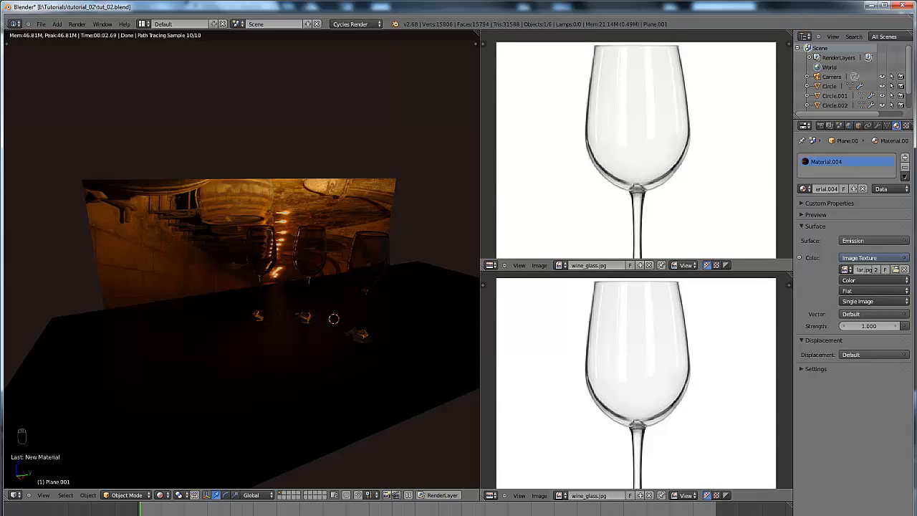
{"action": "left_click", "coordinate": [493, 495]}
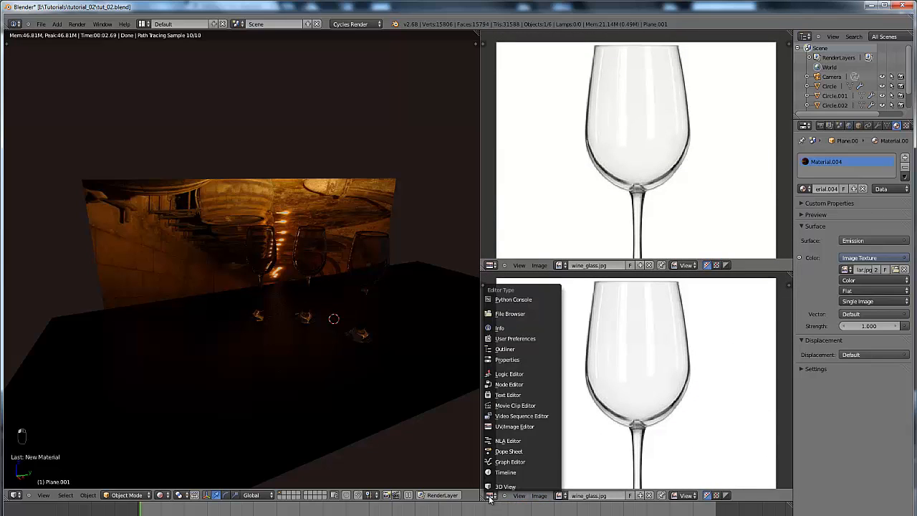
{"action": "left_click", "coordinate": [505, 490]}
{"action": "scroll", "coordinate": [553, 424], "scroll_direction": "down", "scroll_amount": 8}
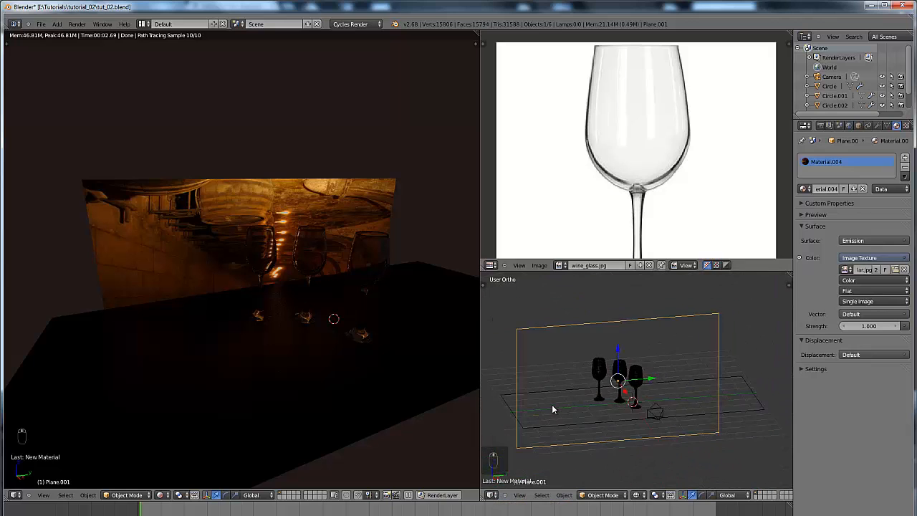
Step: Rotate the backdrop plane a quarter turn about the global X axis and scale it by about 1.96 along global Y
{"action": "middle_click_drag", "start_coordinate": [552, 404], "coordinate": [600, 442]}
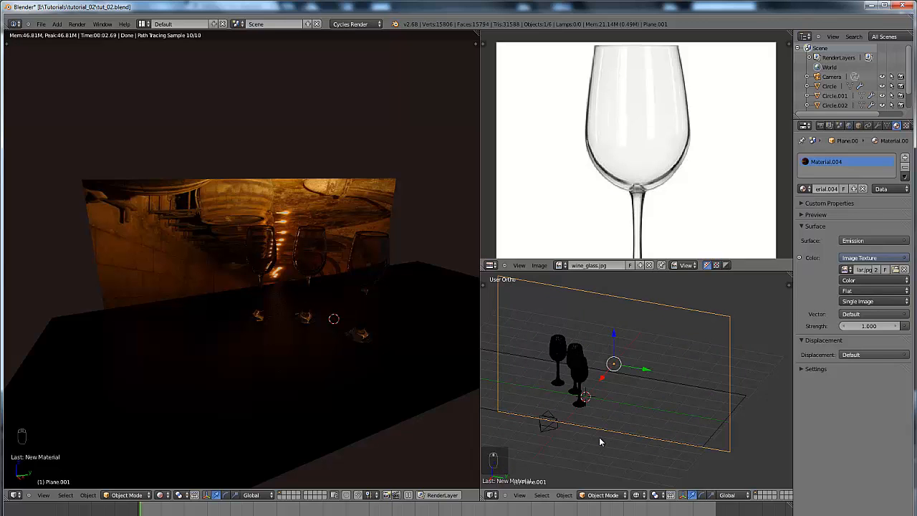
{"action": "key", "text": "r"}
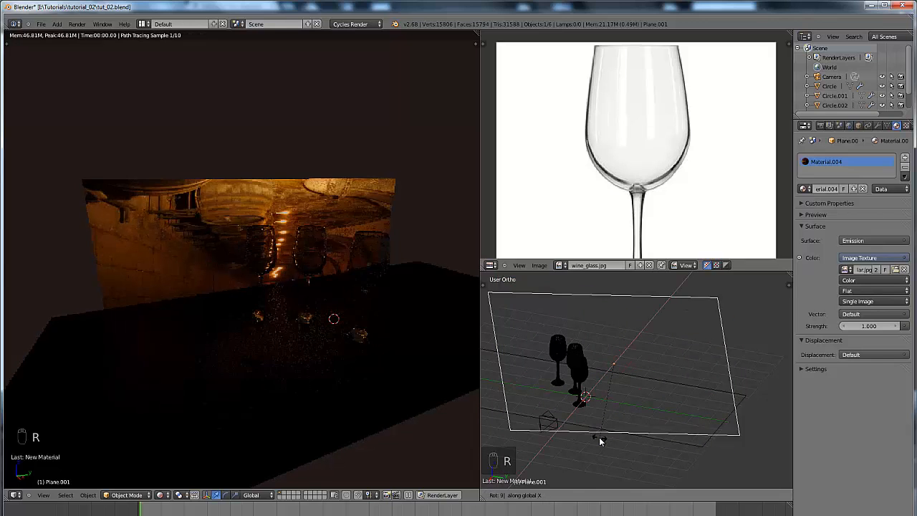
{"action": "left_click", "coordinate": [599, 438]}
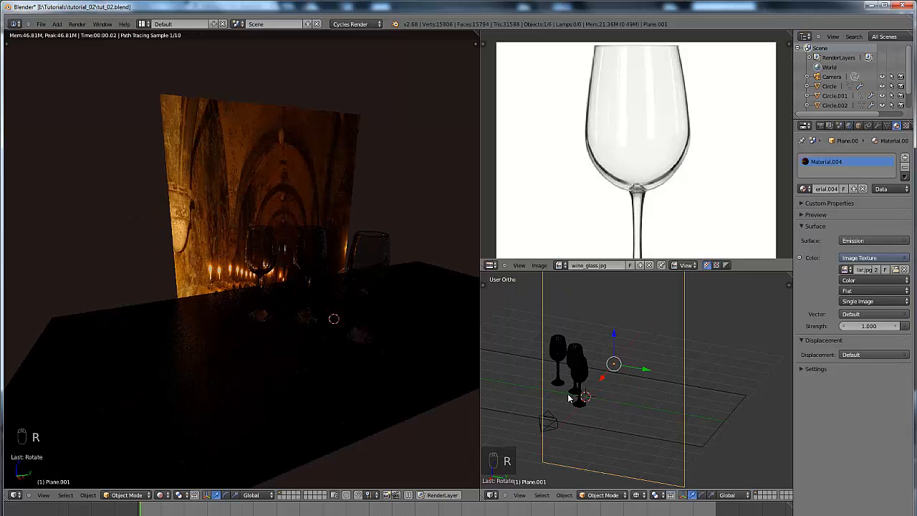
{"action": "key", "text": "s"}
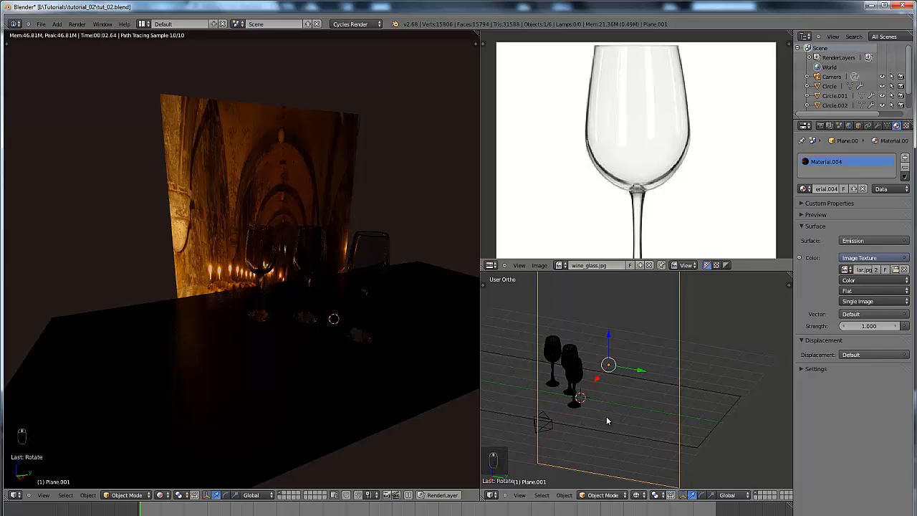
{"action": "key", "text": "y"}
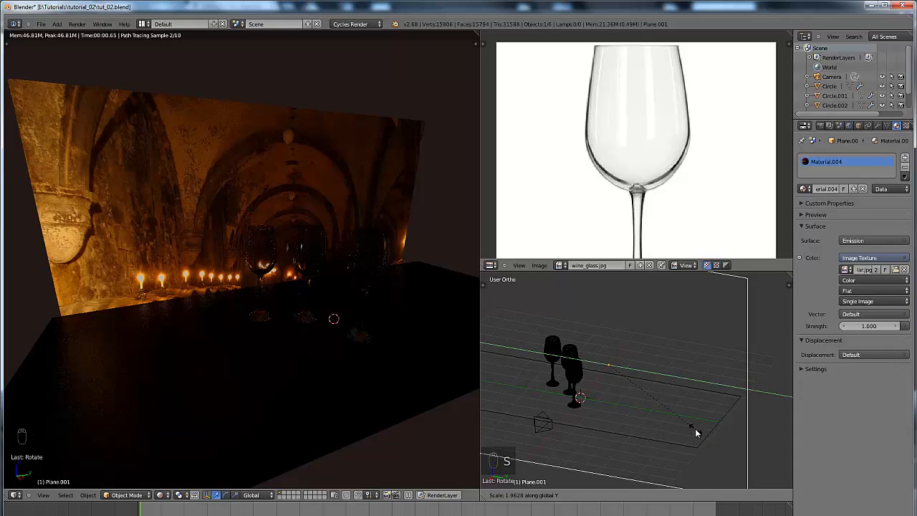
{"action": "left_click", "coordinate": [694, 436]}
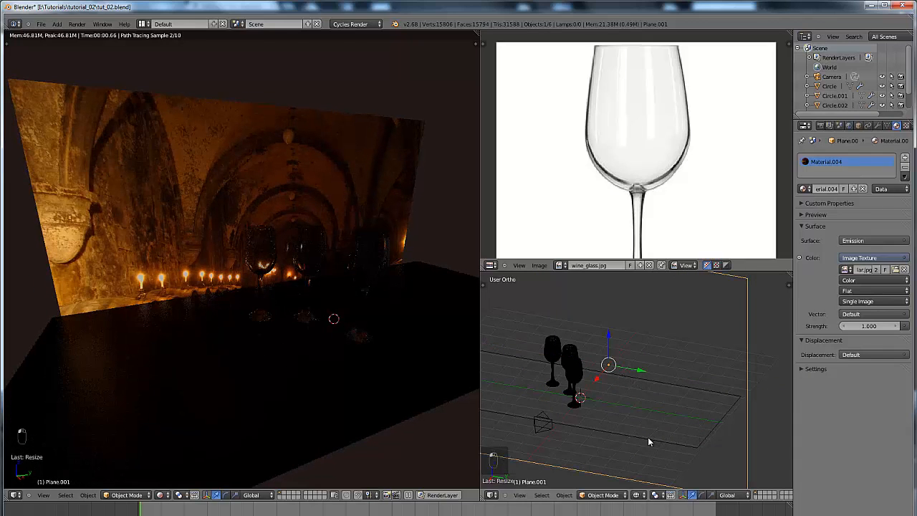
Step: Raise the backdrop plane about 0.98 units along Z and stretch it by about 1.04 along global Y
{"action": "mouse_move", "coordinate": [647, 437]}
{"action": "middle_mouse_down"}
{"action": "mouse_move", "coordinate": [655, 437]}
{"action": "mouse_move", "coordinate": [646, 424]}
{"action": "mouse_move", "coordinate": [628, 427]}
{"action": "mouse_move", "coordinate": [653, 444]}
{"action": "mouse_move", "coordinate": [616, 445]}
{"action": "mouse_move", "coordinate": [727, 430]}
{"action": "mouse_move", "coordinate": [687, 423]}
{"action": "mouse_move", "coordinate": [667, 439]}
{"action": "mouse_move", "coordinate": [634, 434]}
{"action": "middle_mouse_up"}
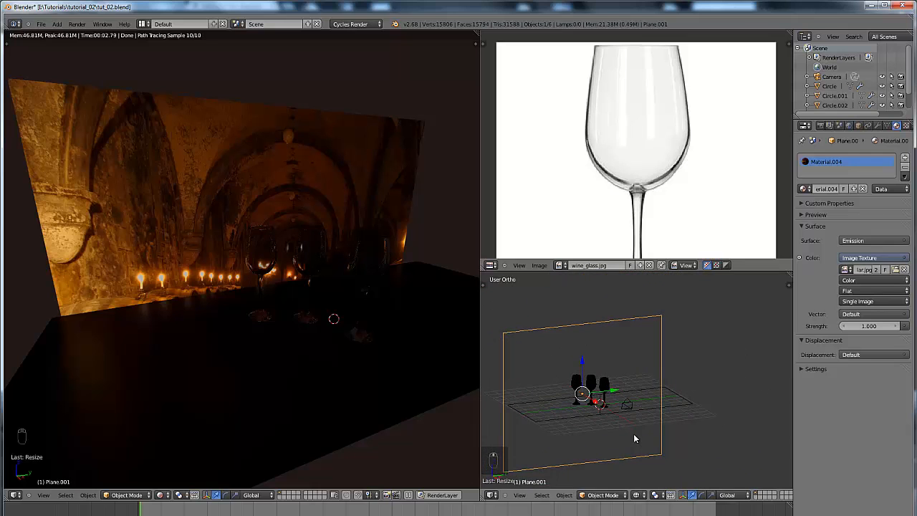
{"action": "key", "text": "g"}
{"action": "key", "text": "z"}
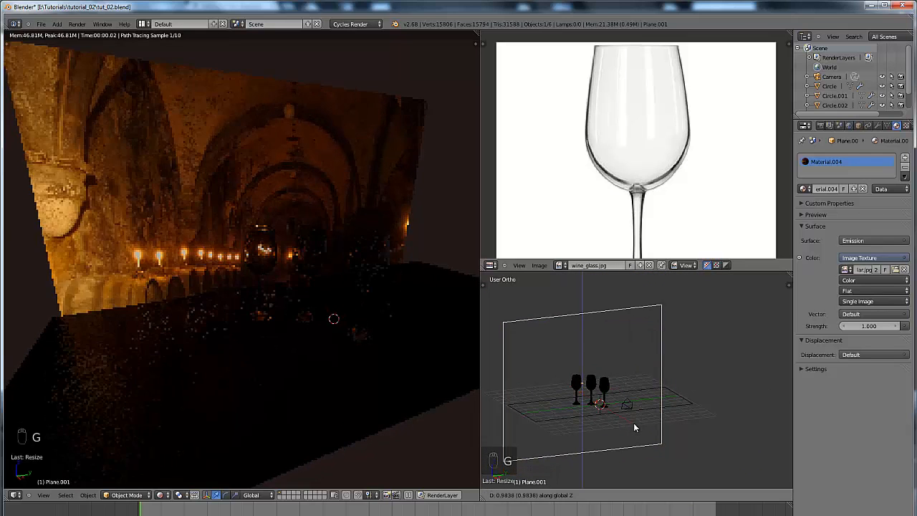
{"action": "left_click", "coordinate": [634, 434]}
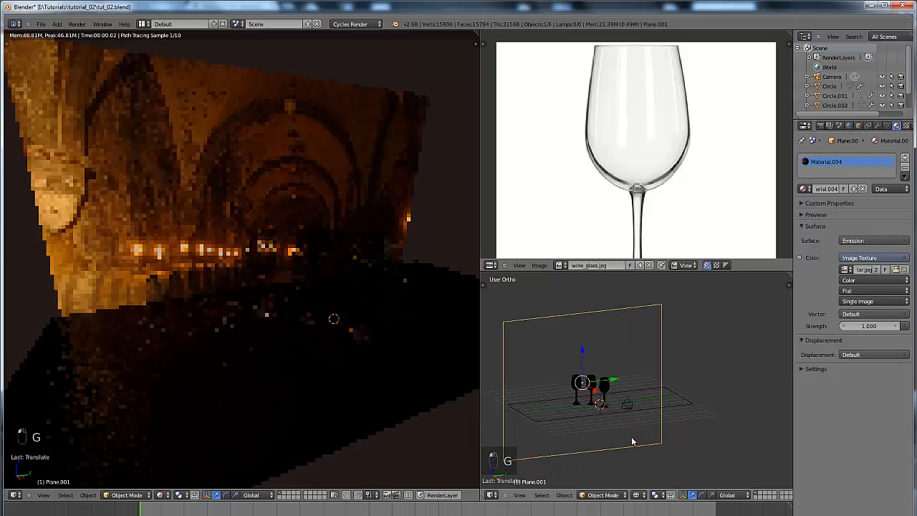
{"action": "middle_click_drag", "start_coordinate": [612, 436], "coordinate": [625, 435]}
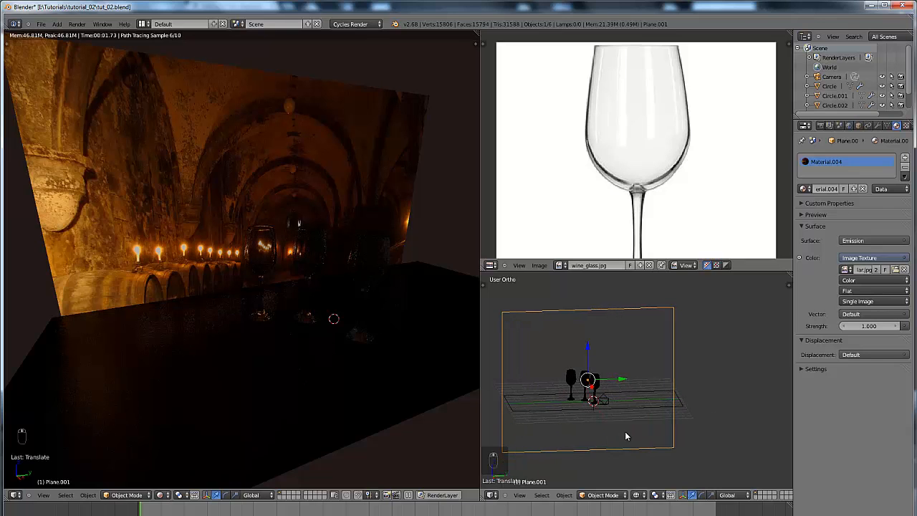
{"action": "key", "text": "s"}
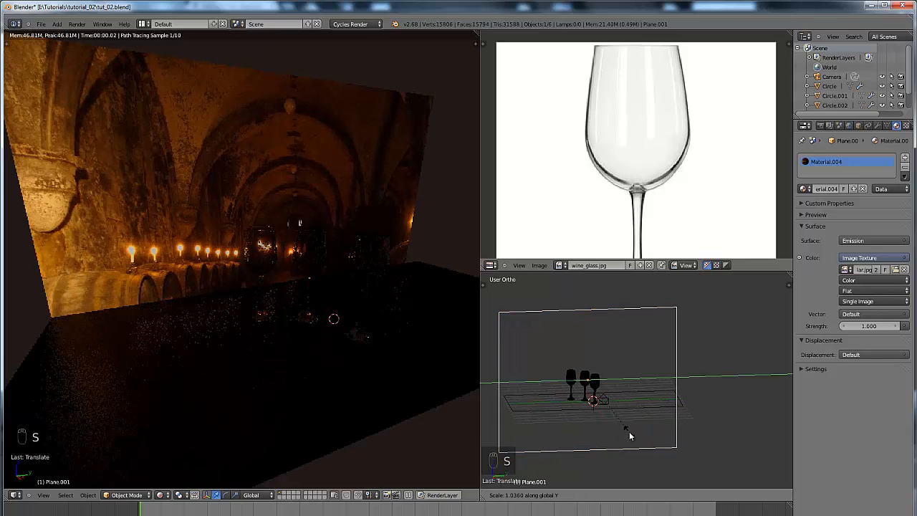
{"action": "left_click", "coordinate": [629, 436]}
Step: Set the emission strength of the backdrop material to 2.000
{"action": "middle_click_drag", "start_coordinate": [645, 434], "coordinate": [696, 394], "text": "shift"}
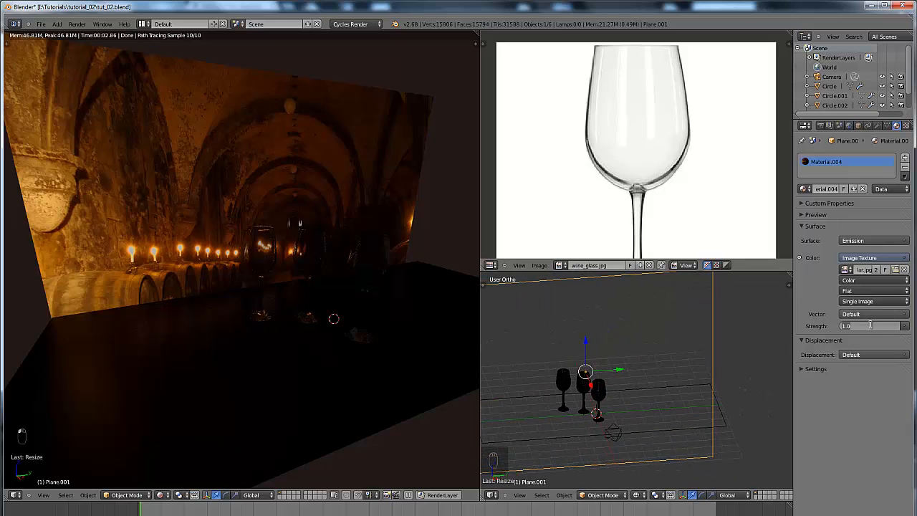
{"action": "key", "text": "Return"}
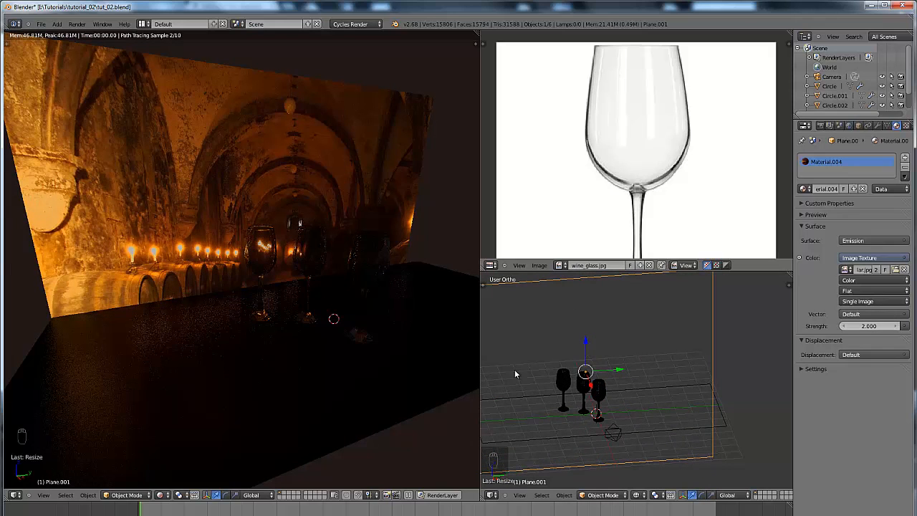
{"action": "middle_click_drag", "start_coordinate": [397, 362], "coordinate": [370, 369]}
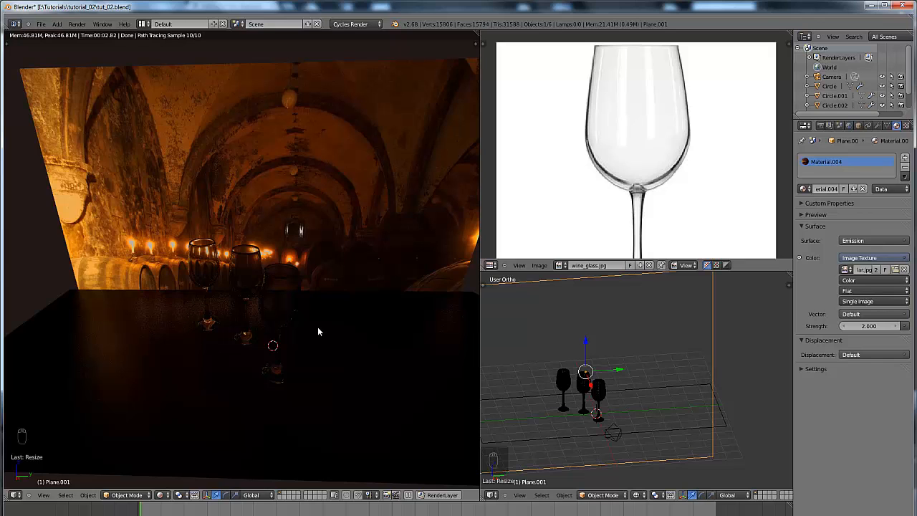
Step: Examine the brightened backdrop and tabletop from several angles and view the rendered scene through the camera
{"action": "key", "text": "KP_Decimal"}
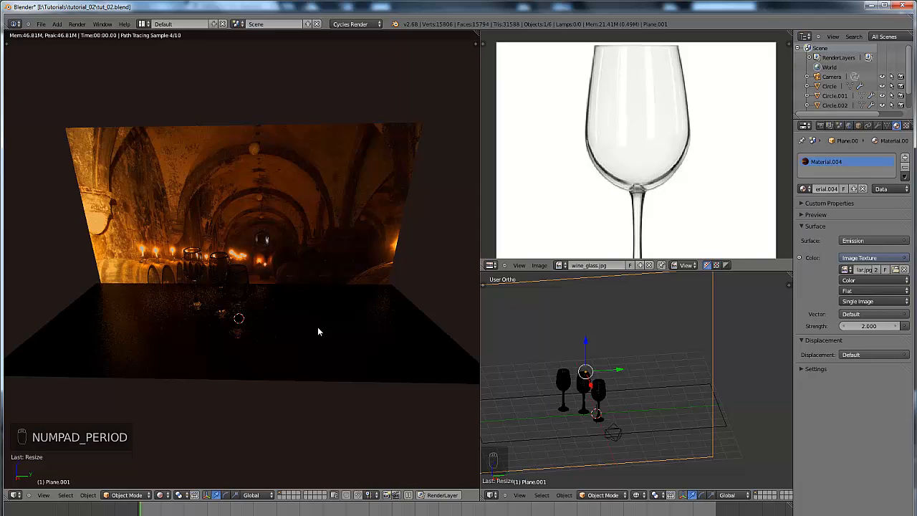
{"action": "middle_click_drag", "start_coordinate": [320, 343], "coordinate": [339, 361]}
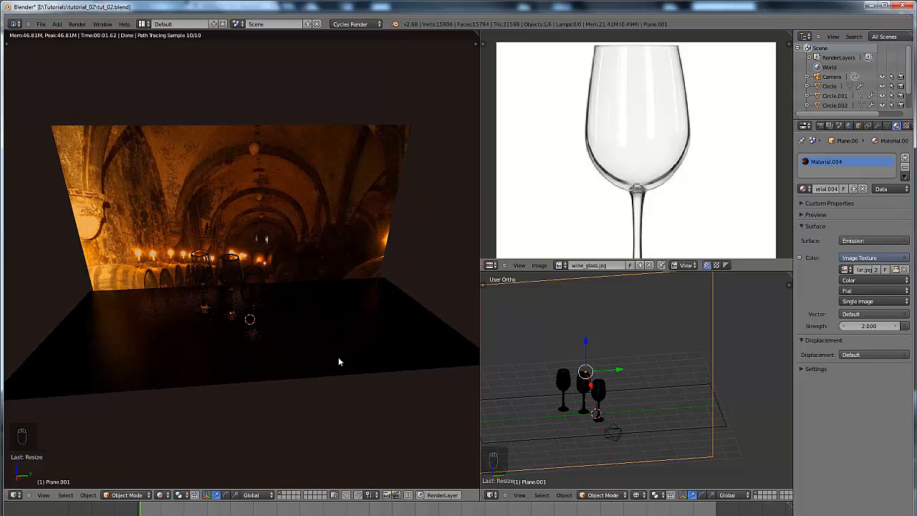
{"action": "middle_click_drag", "start_coordinate": [194, 303], "coordinate": [315, 337]}
{"action": "middle_click_drag", "start_coordinate": [561, 413], "coordinate": [640, 427]}
{"action": "key", "text": "KP_0"}
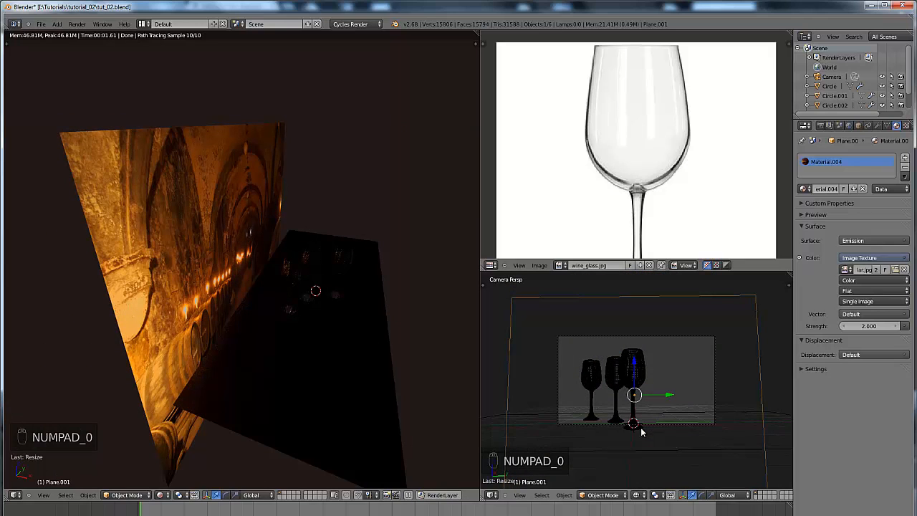
{"action": "middle_click_drag", "start_coordinate": [453, 397], "coordinate": [242, 334]}
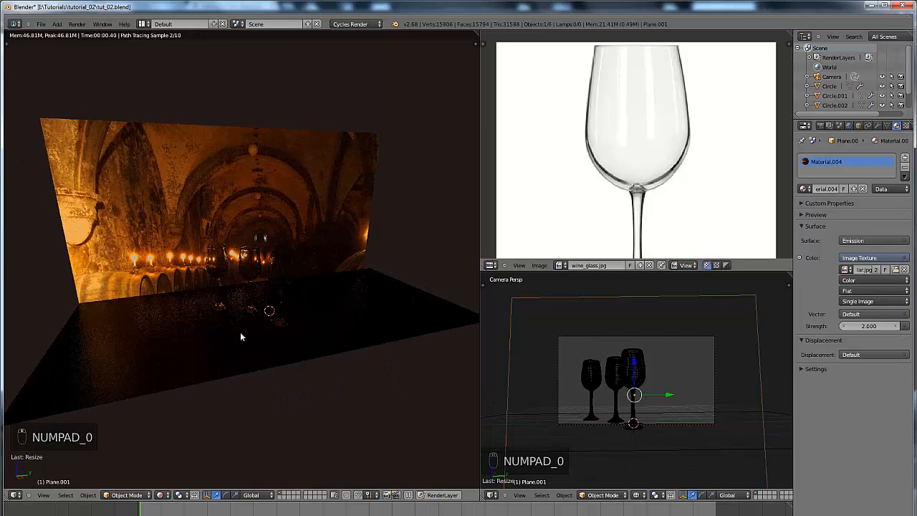
{"action": "key", "text": "KP_0"}
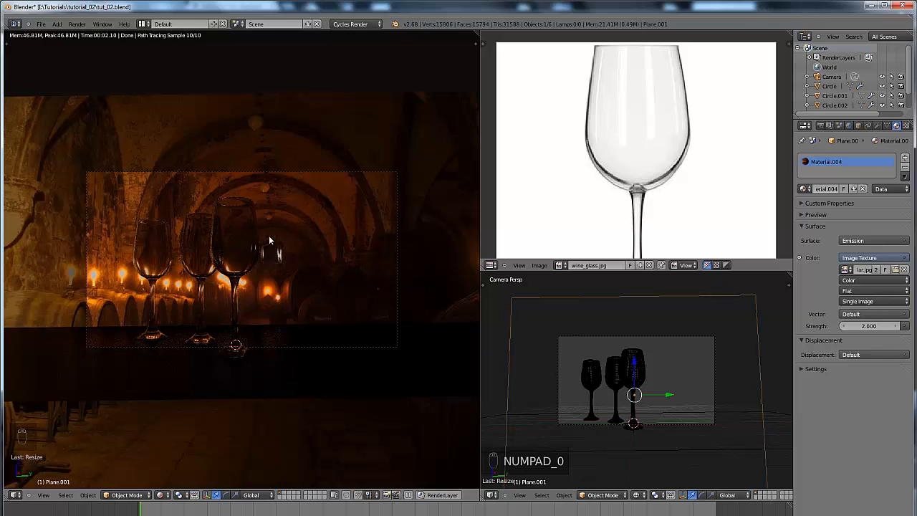
Step: Select the camera in the lower 3D view and raise it about 1.53 units along the global Z axis
{"action": "middle_click_drag", "start_coordinate": [566, 377], "coordinate": [622, 406]}
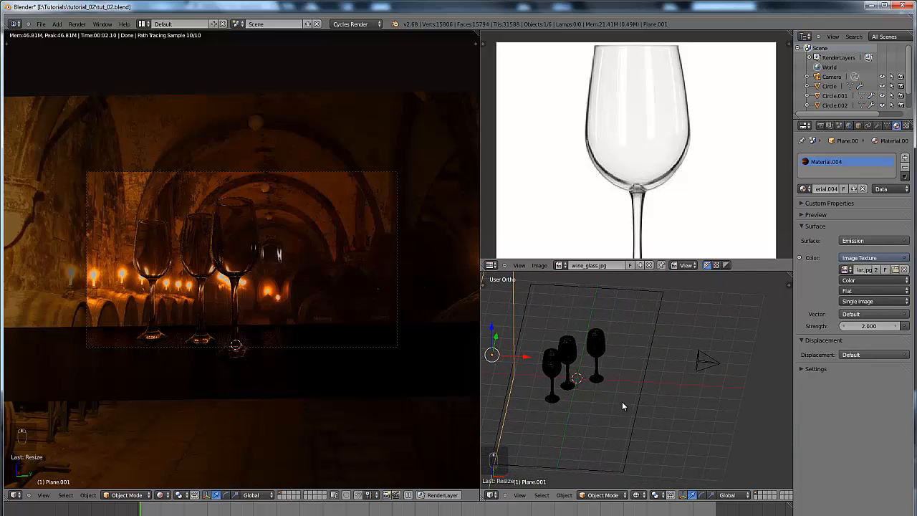
{"action": "right_click", "coordinate": [695, 367]}
{"action": "middle_click_drag", "start_coordinate": [706, 408], "coordinate": [665, 409]}
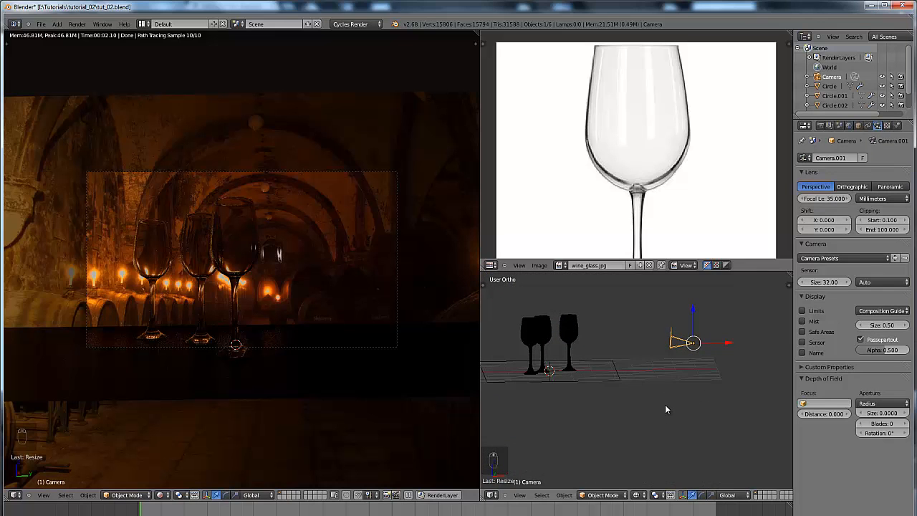
{"action": "key", "text": "g"}
{"action": "key", "text": "z"}
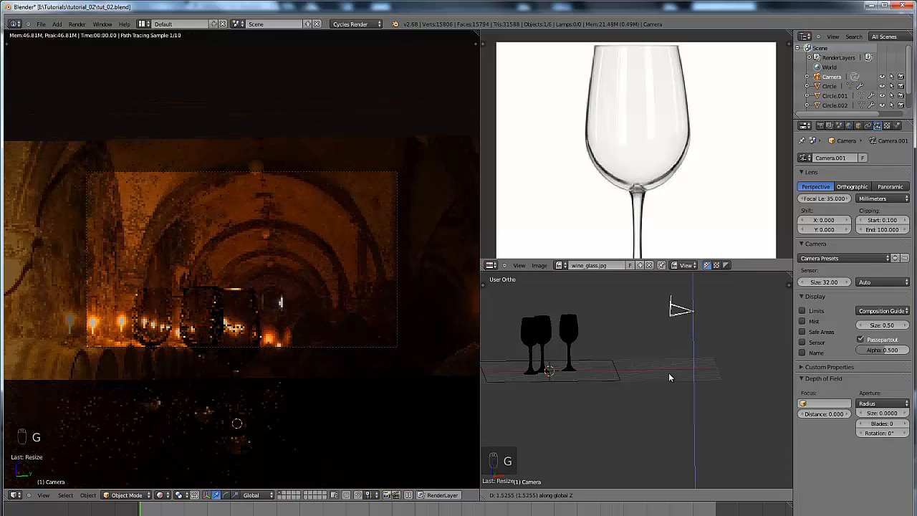
{"action": "left_click", "coordinate": [664, 372]}
Step: Tilt the camera slightly downward about the global Y axis towards the wine glasses
{"action": "middle_click_drag", "start_coordinate": [664, 372], "coordinate": [635, 380]}
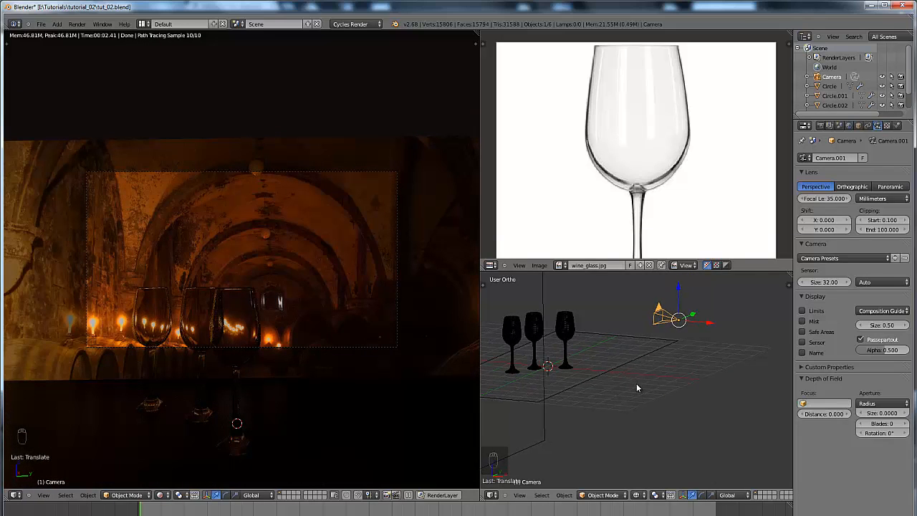
{"action": "key", "text": "r"}
{"action": "key", "text": "y"}
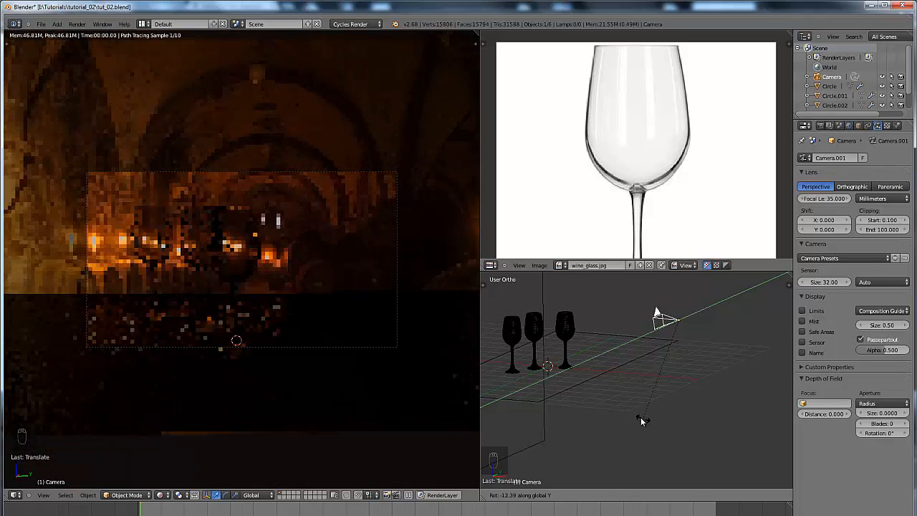
{"action": "left_click", "coordinate": [632, 411]}
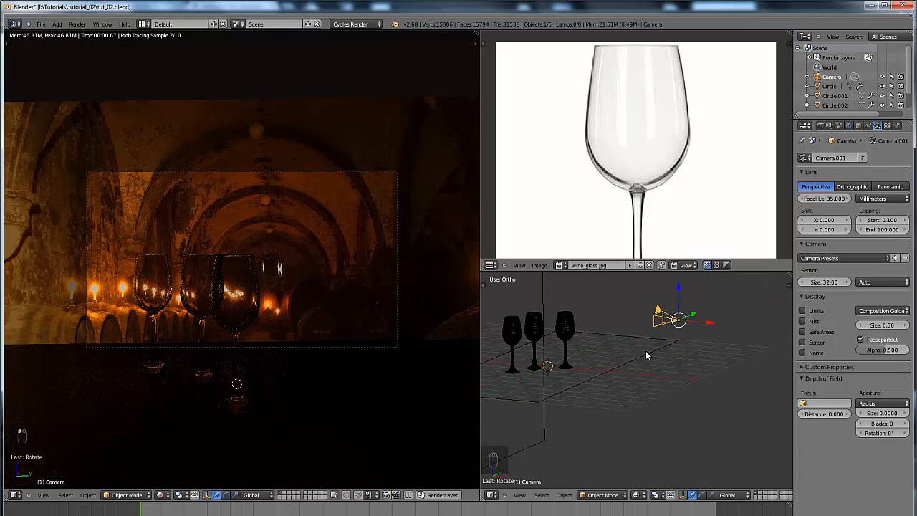
Step: Lower the camera about 1.21 units along Z and shift it about 0.80 units along global Y
{"action": "key", "text": "g"}
{"action": "key", "text": "z"}
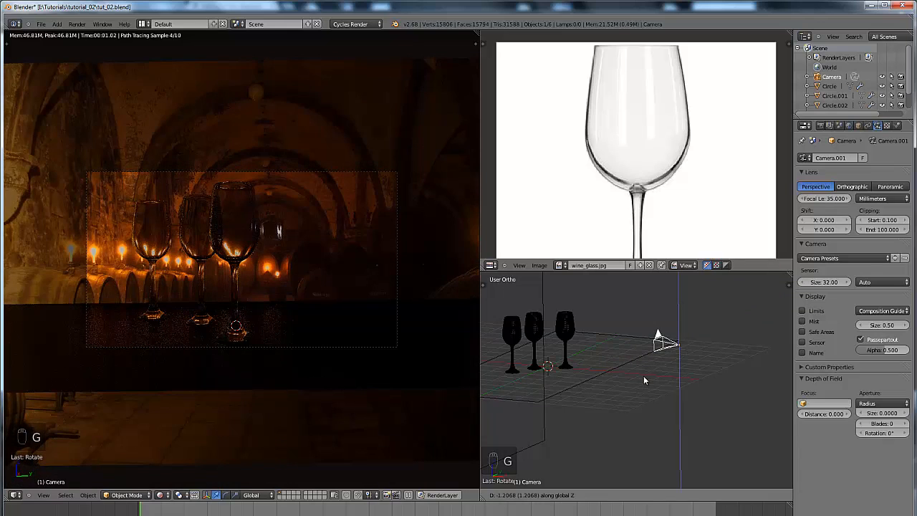
{"action": "left_click", "coordinate": [642, 377]}
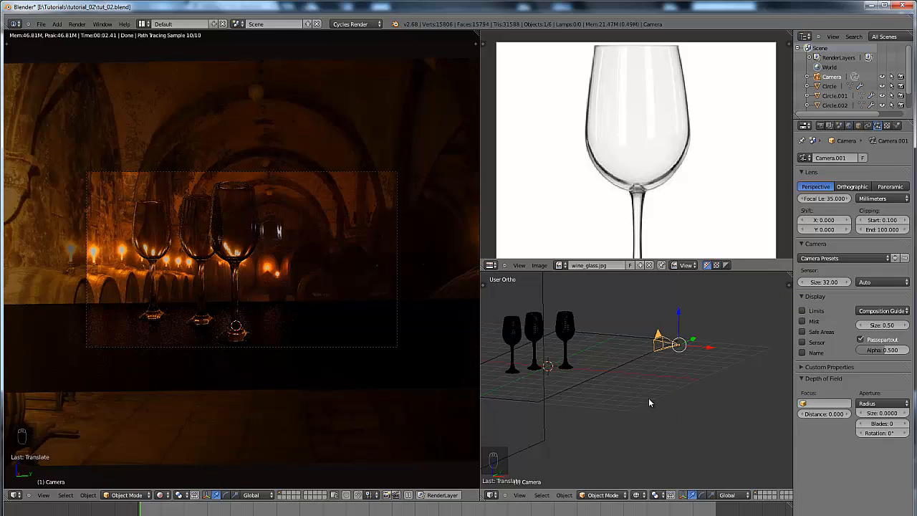
{"action": "key", "text": "g"}
{"action": "key", "text": "y"}
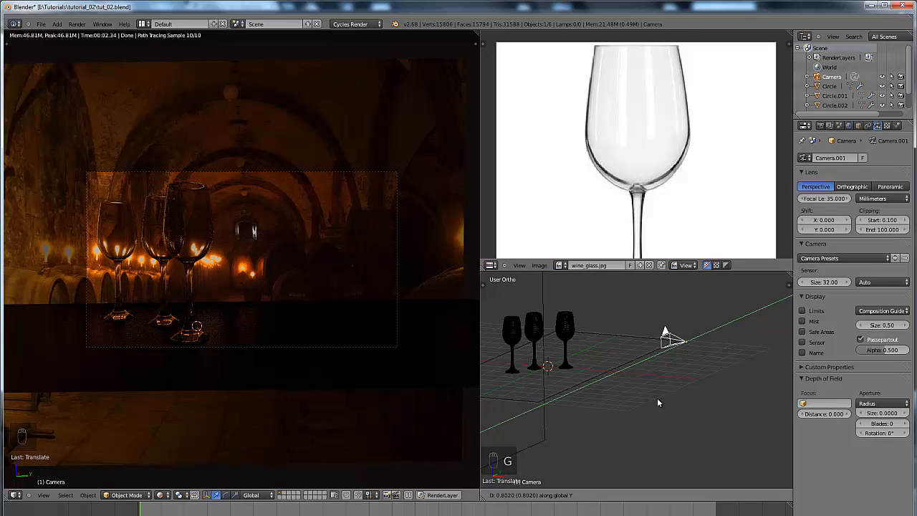
{"action": "left_click", "coordinate": [658, 401]}
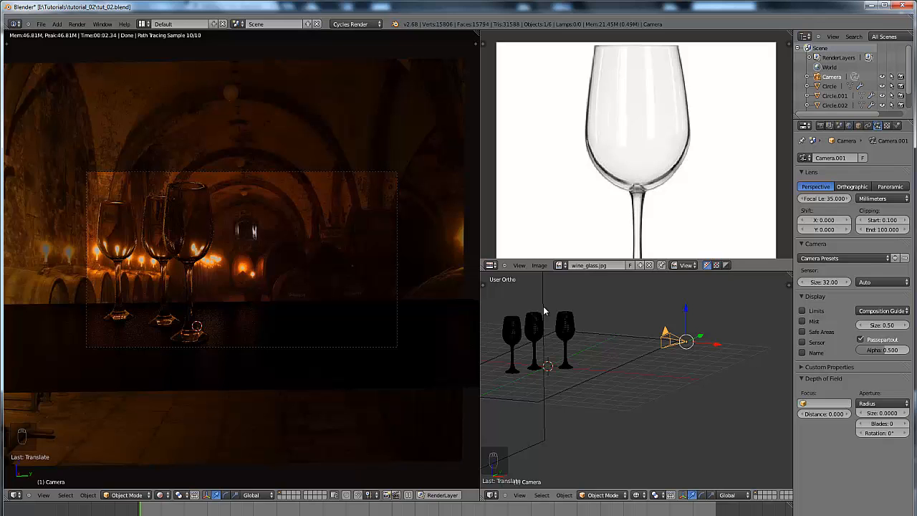
Step: Add an Empty object at the 3D cursor between the wine glasses
{"action": "middle_click_drag", "start_coordinate": [543, 306], "coordinate": [670, 387]}
{"action": "key", "text": "shift+a"}
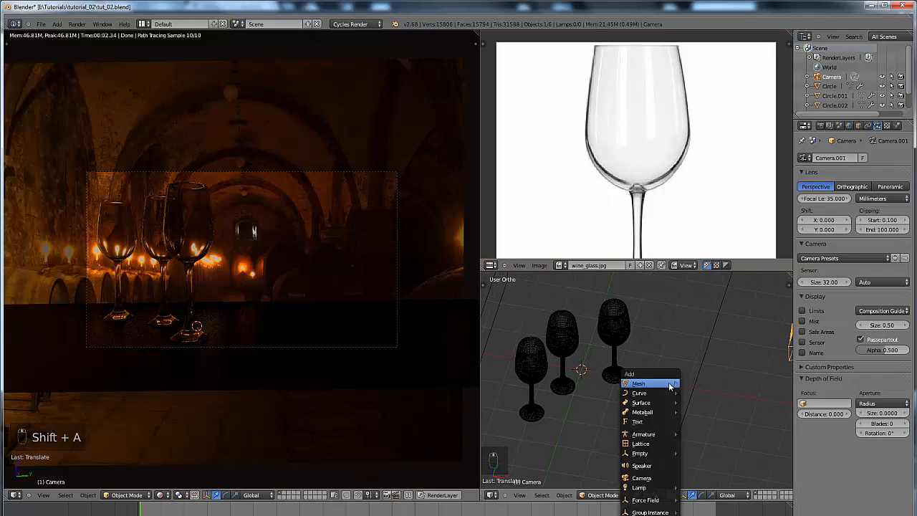
{"action": "mouse_move", "coordinate": [670, 385]}
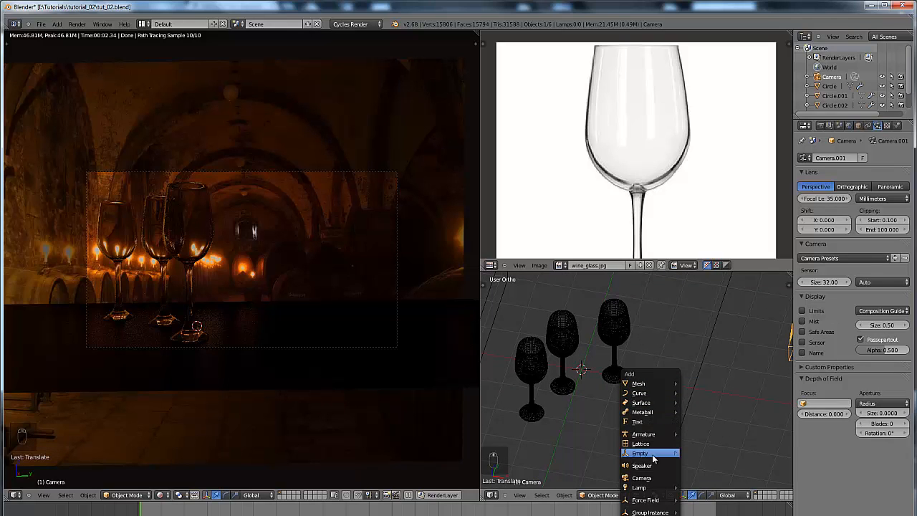
{"action": "mouse_move", "coordinate": [654, 456]}
{"action": "left_click", "coordinate": [700, 454]}
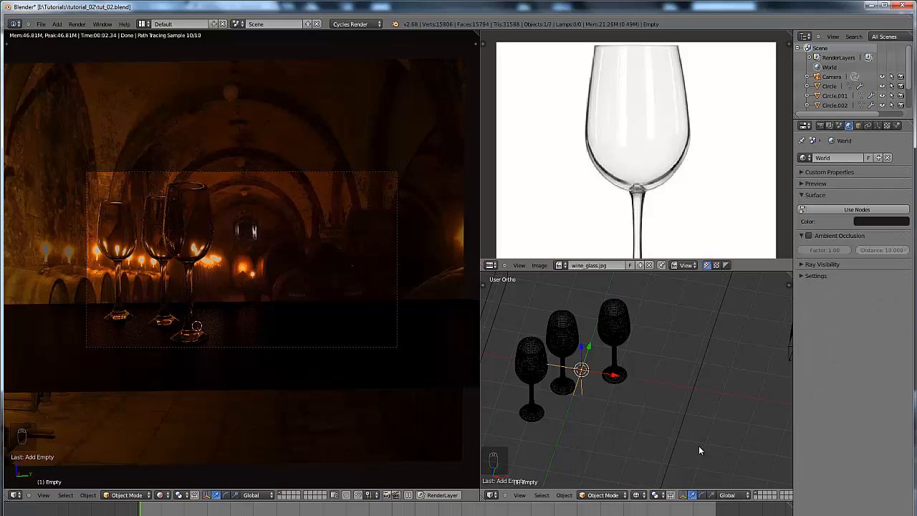
Step: Move the Empty along the global X axis to just in front of the wine glass nearest the camera
{"action": "mouse_move", "coordinate": [637, 399]}
{"action": "middle_mouse_down"}
{"action": "mouse_move", "coordinate": [643, 391]}
{"action": "mouse_move", "coordinate": [625, 396]}
{"action": "middle_mouse_up"}
{"action": "key", "text": "g"}
{"action": "key", "text": "y"}
{"action": "right_click", "coordinate": [685, 393]}
{"action": "scroll", "coordinate": [625, 397], "scroll_direction": "up", "scroll_amount": 1}
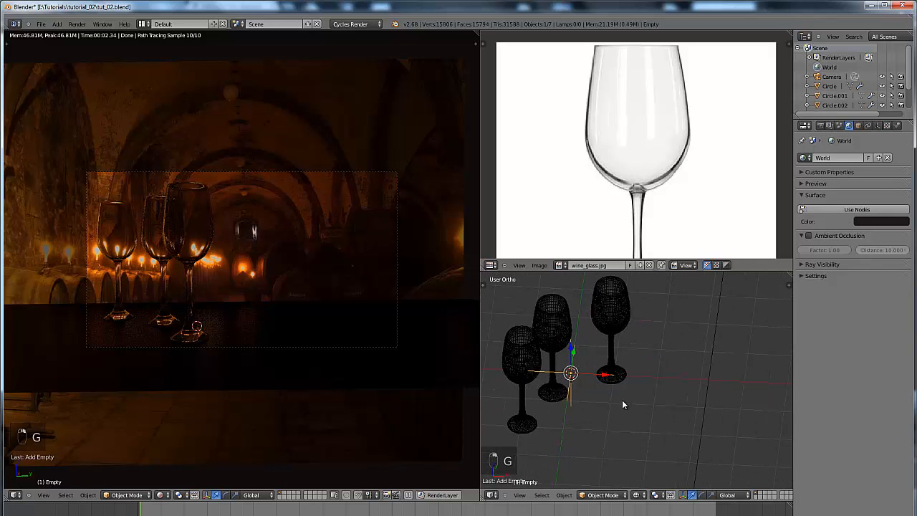
{"action": "key", "text": "g"}
{"action": "left_click", "coordinate": [680, 399]}
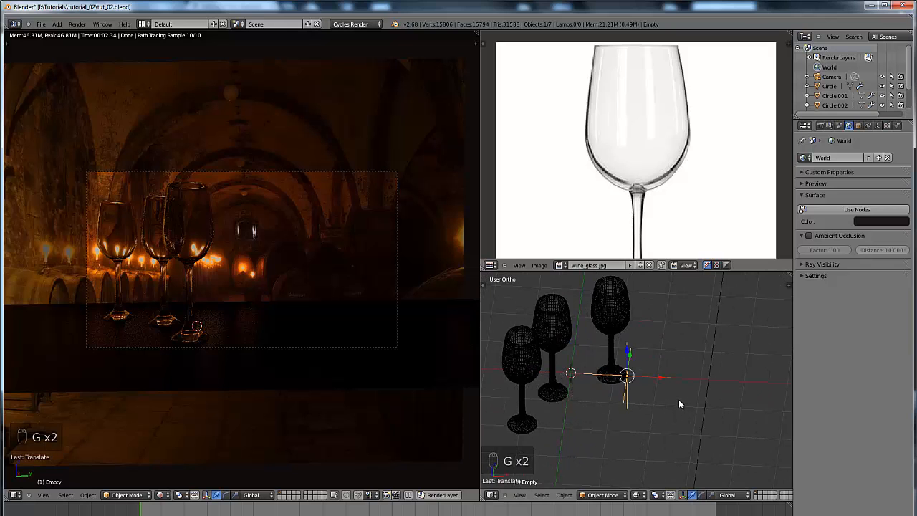
{"action": "key", "text": "KP_Decimal"}
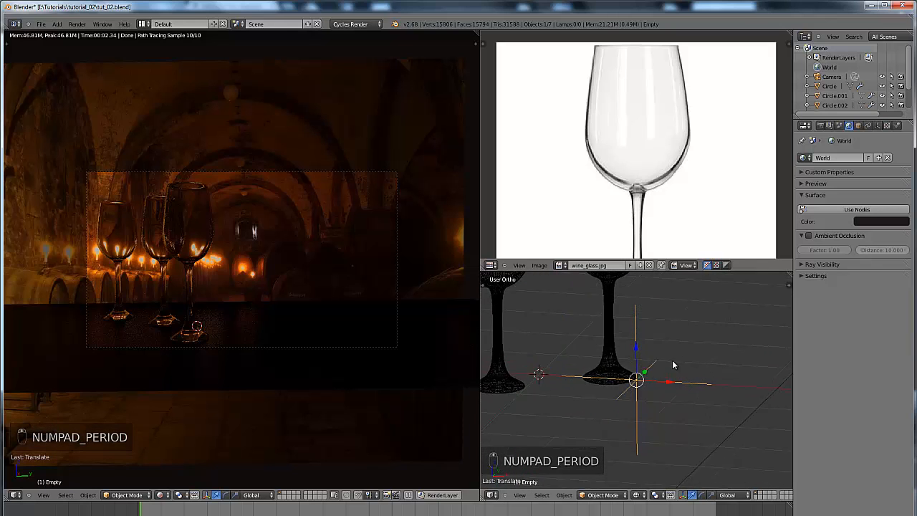
Step: Raise the Empty along the global Z axis to the height of the nearest glass's bowl
{"action": "key", "text": "g"}
{"action": "middle_click_drag", "start_coordinate": [669, 403], "coordinate": [651, 419]}
{"action": "left_click", "coordinate": [658, 296]}
{"action": "key", "text": "g"}
{"action": "middle_click", "coordinate": [652, 405]}
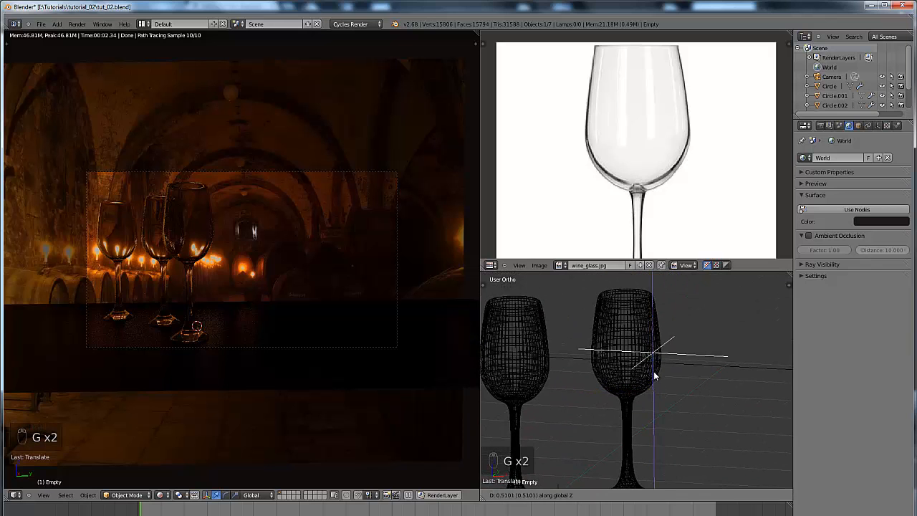
{"action": "left_click", "coordinate": [657, 366]}
{"action": "middle_click_drag", "start_coordinate": [658, 369], "coordinate": [616, 386]}
{"action": "key", "text": "KP_Decimal"}
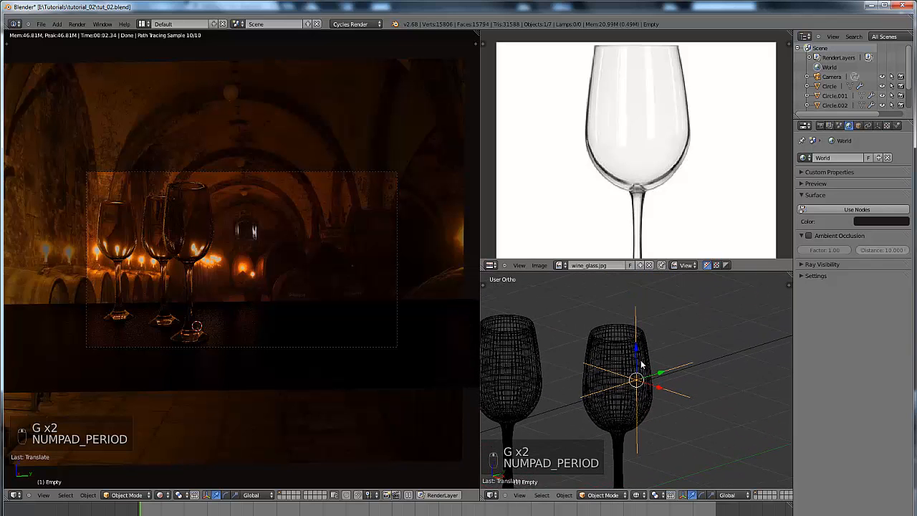
Step: Fine-tune the Empty's position so it sits against the front of the nearest glass's bowl
{"action": "middle_click_drag", "start_coordinate": [723, 426], "coordinate": [782, 442]}
{"action": "key", "text": "g"}
{"action": "middle_click", "coordinate": [575, 421]}
{"action": "left_click", "coordinate": [573, 417]}
{"action": "scroll", "coordinate": [642, 397], "scroll_direction": "down", "scroll_amount": 5}
{"action": "middle_click_drag", "start_coordinate": [644, 401], "coordinate": [639, 397], "text": "shift"}
Step: Rename the Empty as Camera_DOF
{"action": "key", "text": "n"}
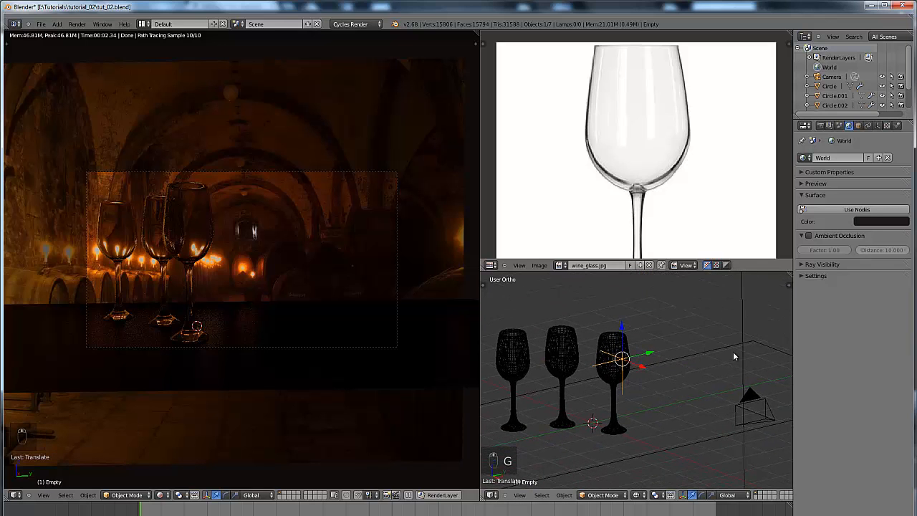
{"action": "scroll", "coordinate": [754, 395], "scroll_direction": "down", "scroll_amount": 6}
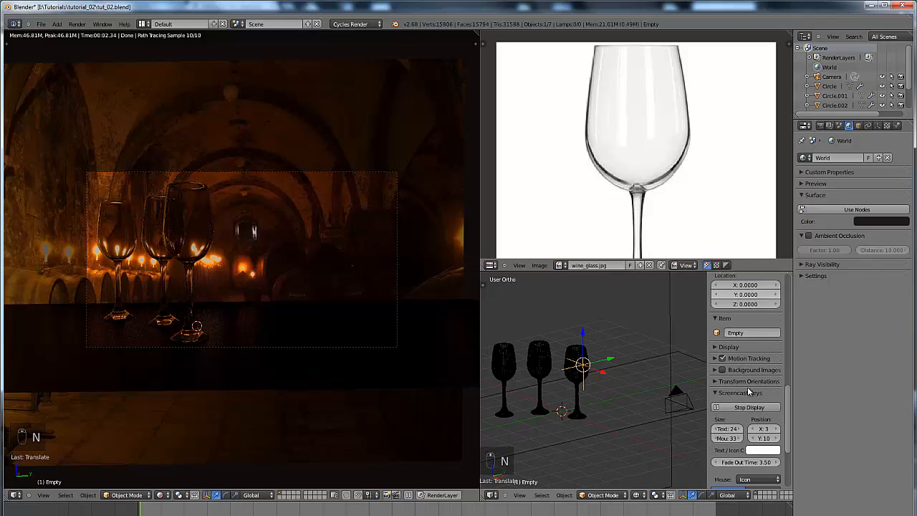
{"action": "left_click", "coordinate": [745, 333]}
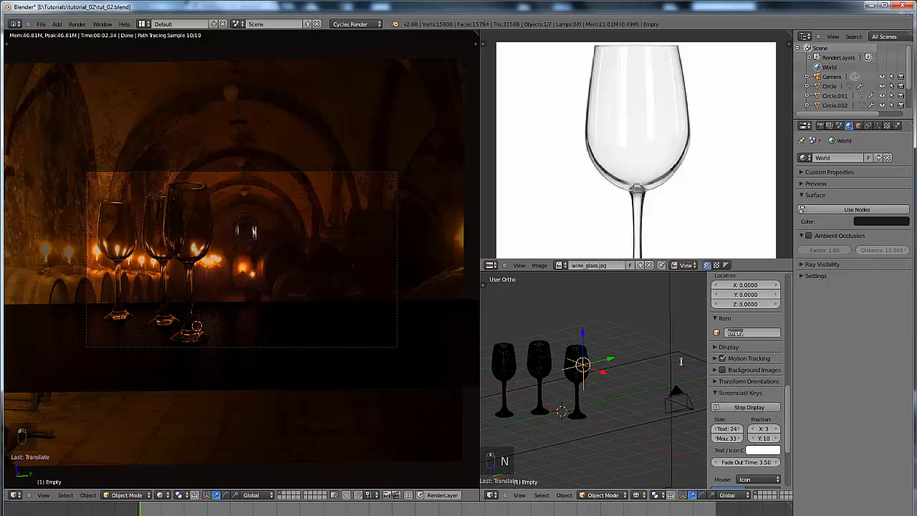
{"action": "type", "text": "n"}
{"action": "key", "text": "n"}
{"action": "key", "text": "n"}
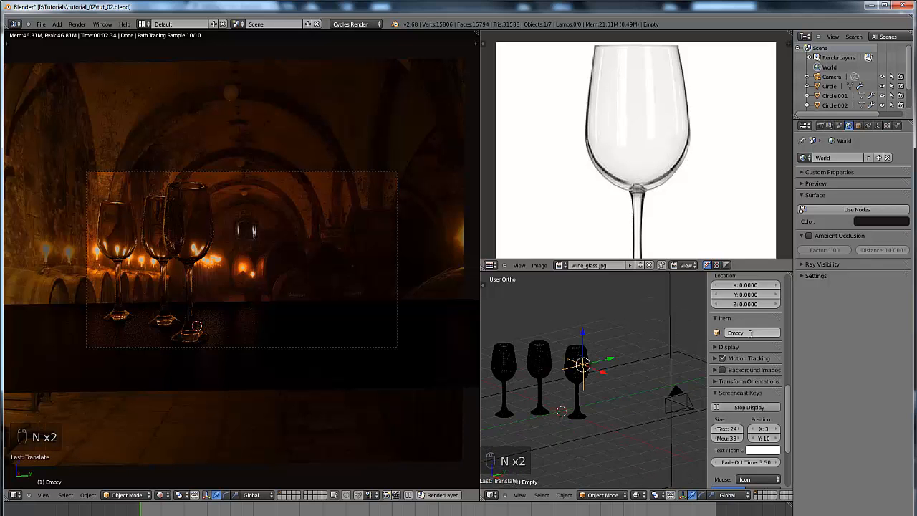
{"action": "left_click", "coordinate": [750, 333]}
{"action": "key", "text": "BackSpace"}
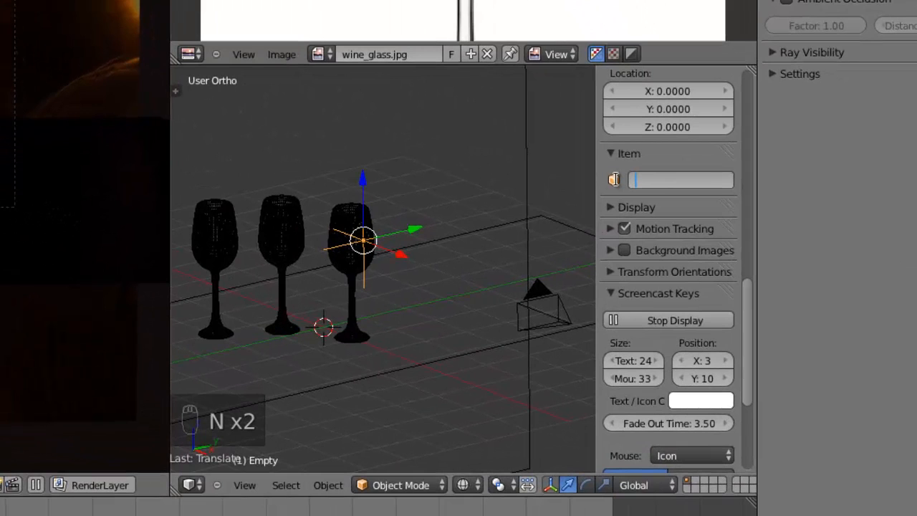
{"action": "type", "text": "Camera_DOF"}
{"action": "key", "text": "Return"}
Step: Select the camera and choose Camera_DOF as its depth of field focus object
{"action": "middle_click_drag", "start_coordinate": [405, 275], "coordinate": [381, 286]}
{"action": "scroll", "coordinate": [272, 179], "scroll_direction": "up", "scroll_amount": 4}
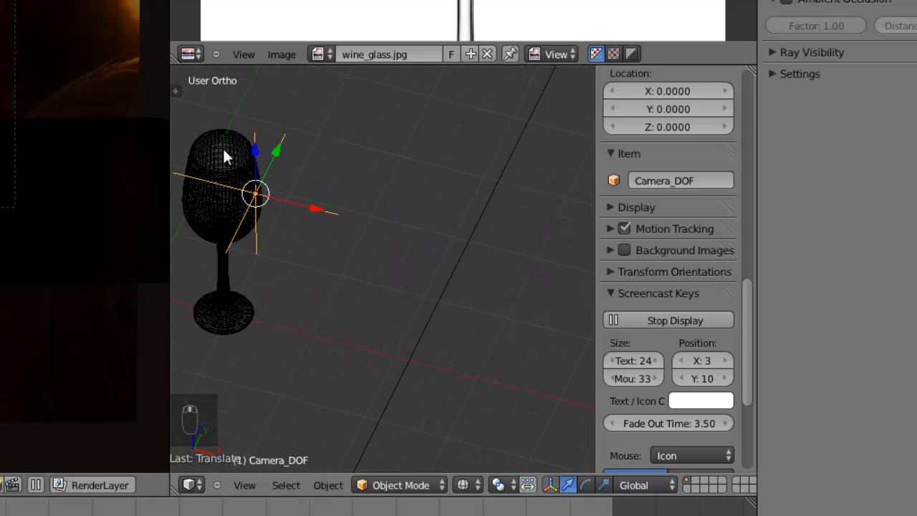
{"action": "middle_click_drag", "start_coordinate": [370, 352], "coordinate": [291, 307]}
{"action": "scroll", "coordinate": [291, 306], "scroll_direction": "down", "scroll_amount": 4}
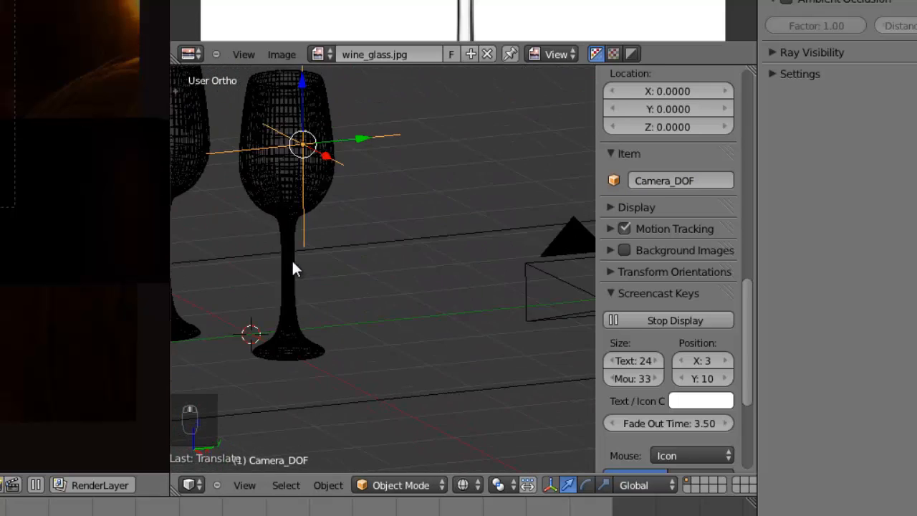
{"action": "middle_click_drag", "start_coordinate": [293, 265], "coordinate": [524, 231]}
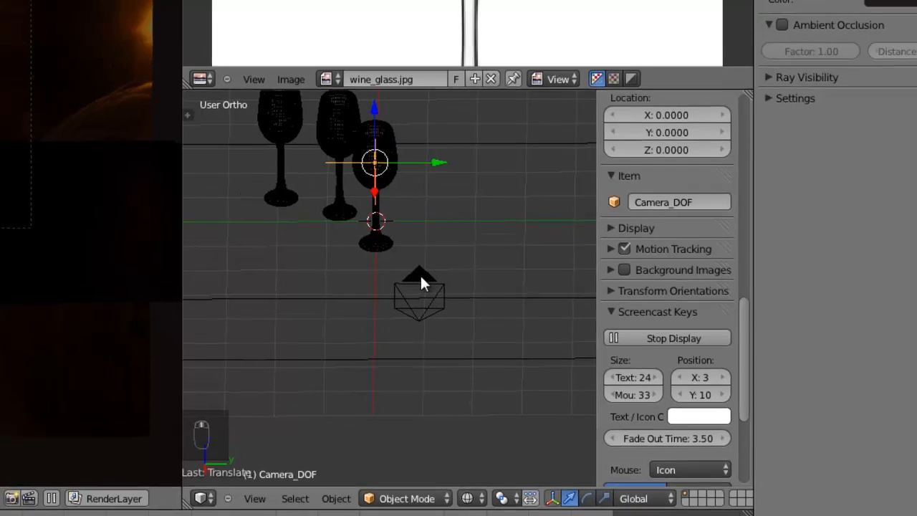
{"action": "right_click", "coordinate": [414, 256]}
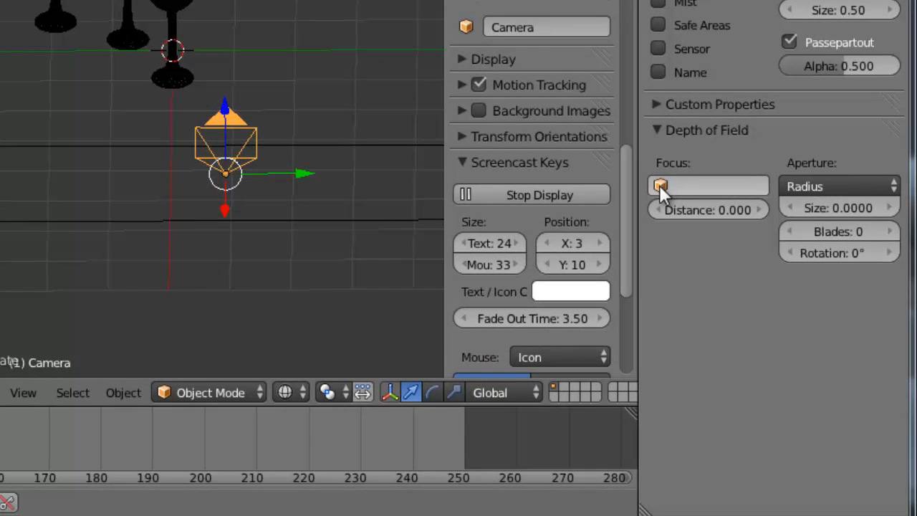
{"action": "left_click", "coordinate": [659, 185]}
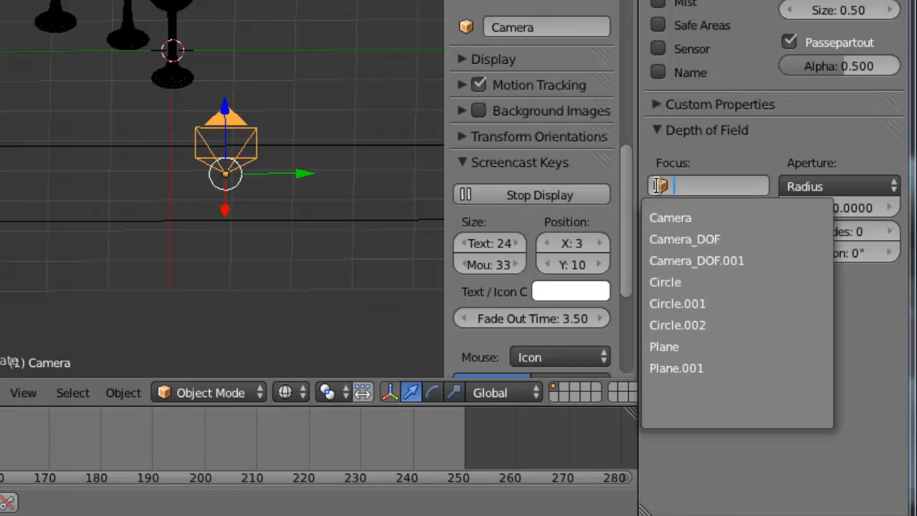
{"action": "left_click", "coordinate": [682, 241]}
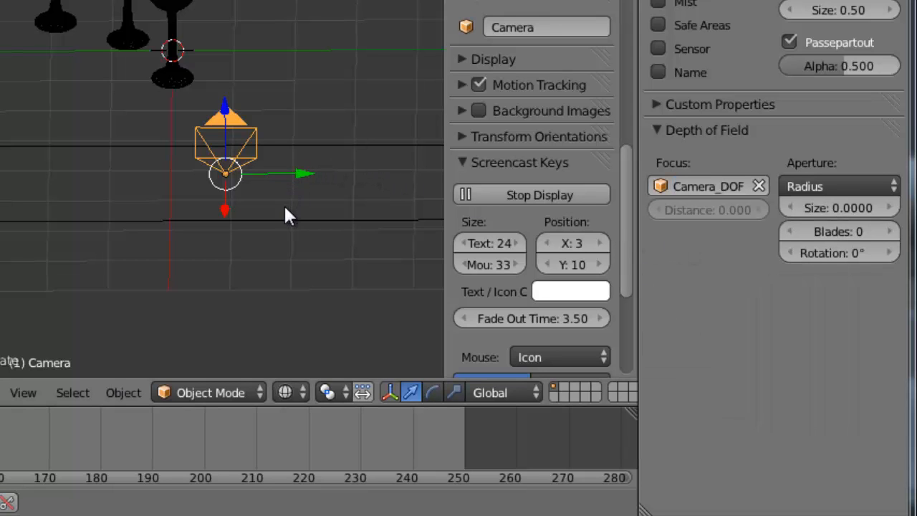
Step: Set the camera's depth of field aperture radius size to 0.2
{"action": "middle_click_drag", "start_coordinate": [284, 204], "coordinate": [123, 59]}
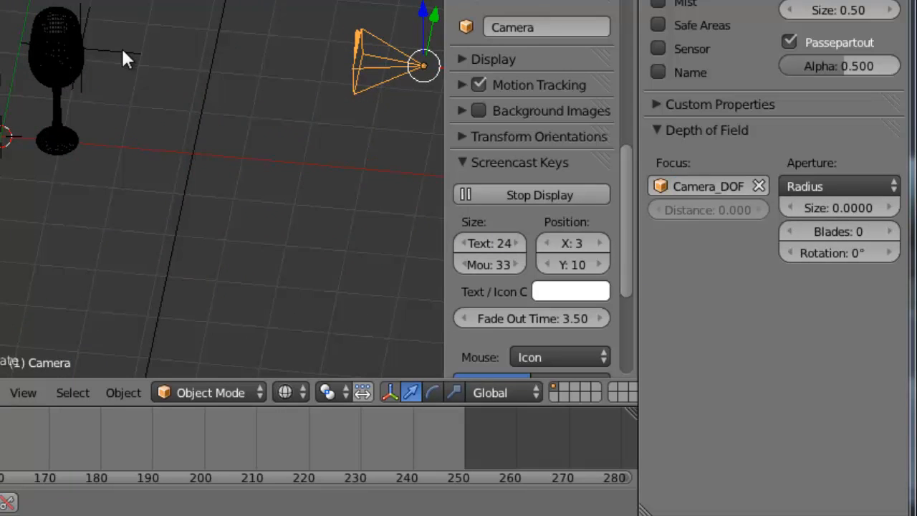
{"action": "right_click", "coordinate": [123, 58]}
{"action": "right_click", "coordinate": [402, 69]}
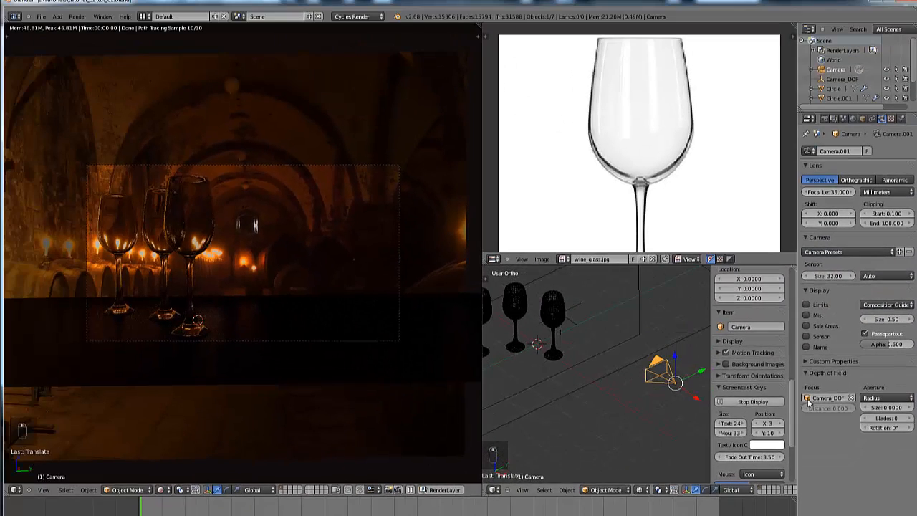
{"action": "left_click", "coordinate": [877, 408]}
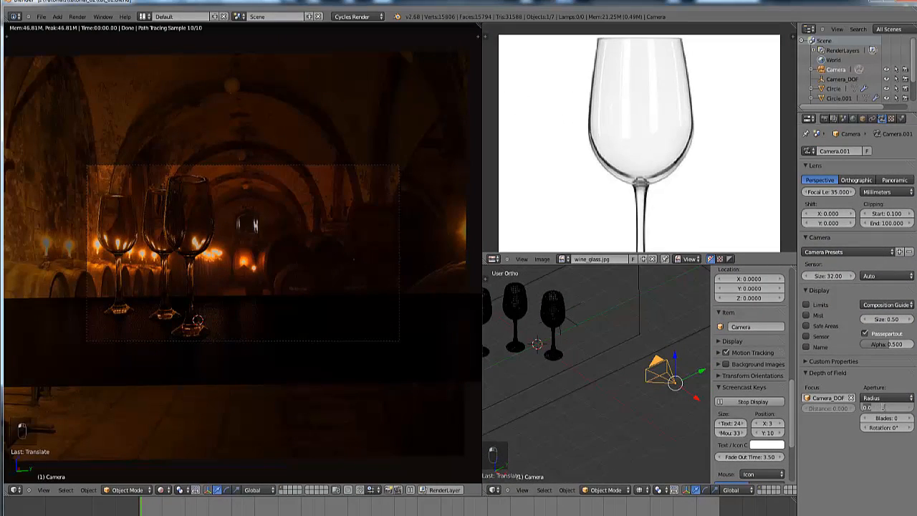
{"action": "type", "text": "0.2"}
{"action": "key", "text": "Return"}
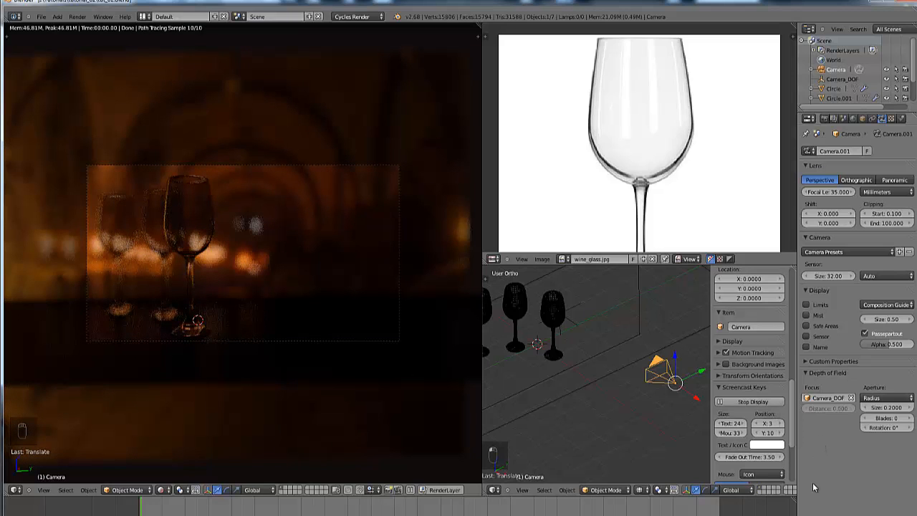
Step: Reduce the blur by setting the camera's aperture size to 0.15
{"action": "left_click", "coordinate": [880, 407]}
{"action": "type", "text": "0.15"}
{"action": "key", "text": "Return"}
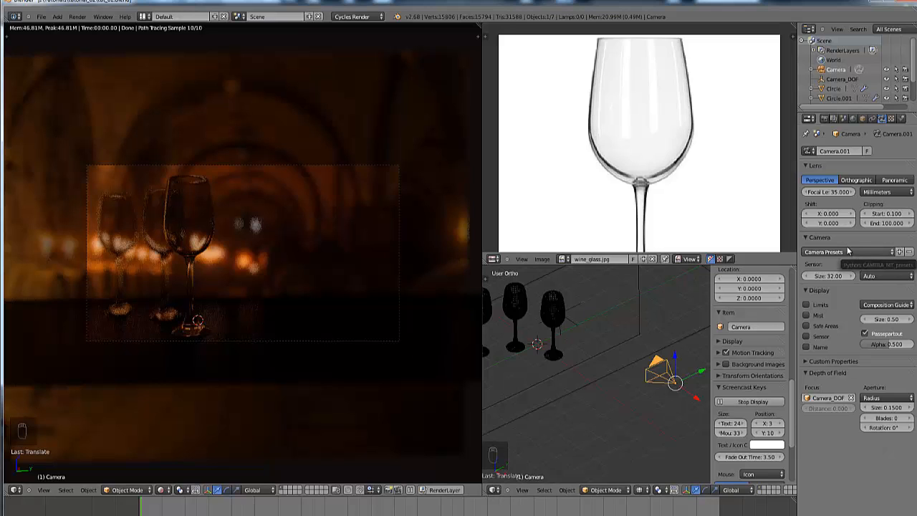
Step: Add a cube mesh at the 3D cursor by the wine glasses and scale it down uniformly
{"action": "middle_click_drag", "start_coordinate": [608, 377], "coordinate": [587, 412]}
{"action": "scroll", "coordinate": [602, 361], "scroll_direction": "down", "scroll_amount": 6}
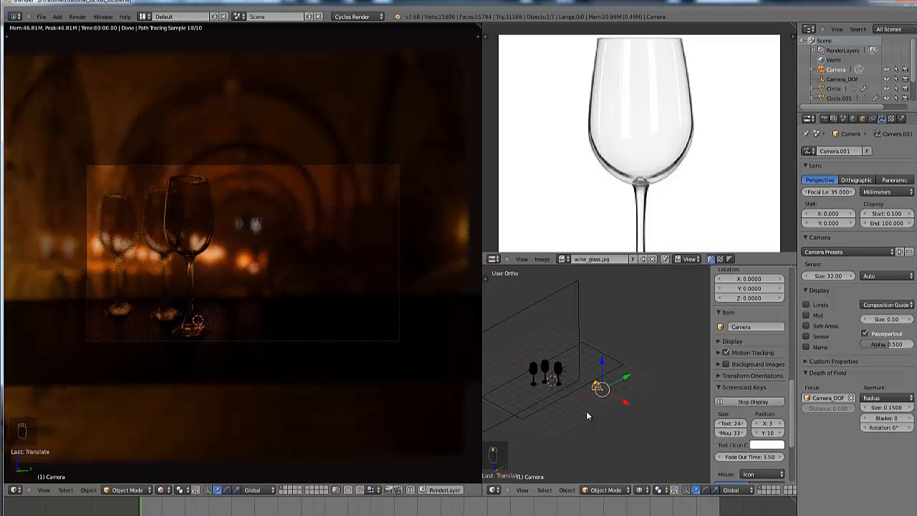
{"action": "key", "text": "shift+a"}
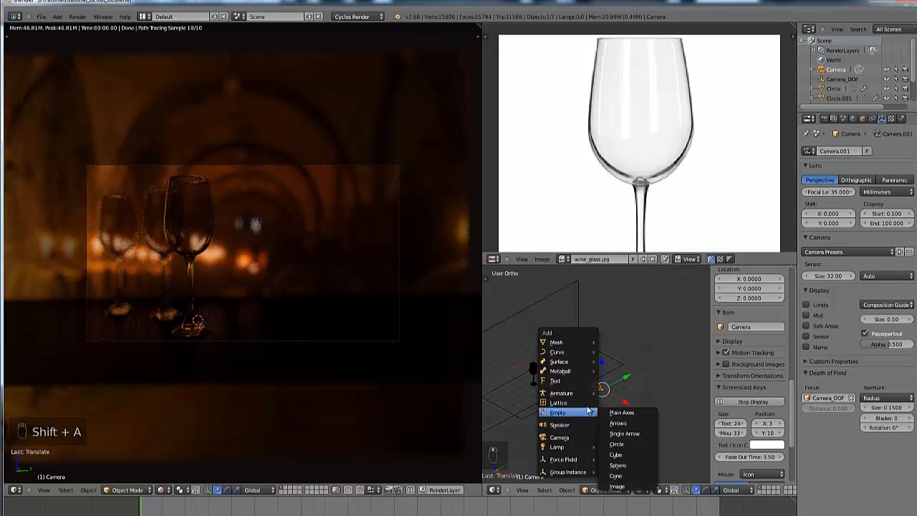
{"action": "mouse_move", "coordinate": [584, 343]}
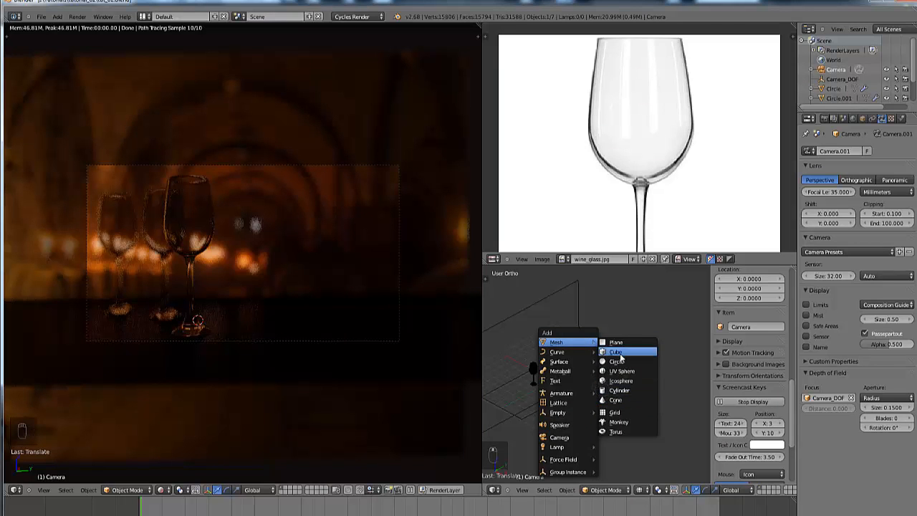
{"action": "left_click", "coordinate": [616, 352]}
{"action": "middle_click_drag", "start_coordinate": [584, 430], "coordinate": [585, 431]}
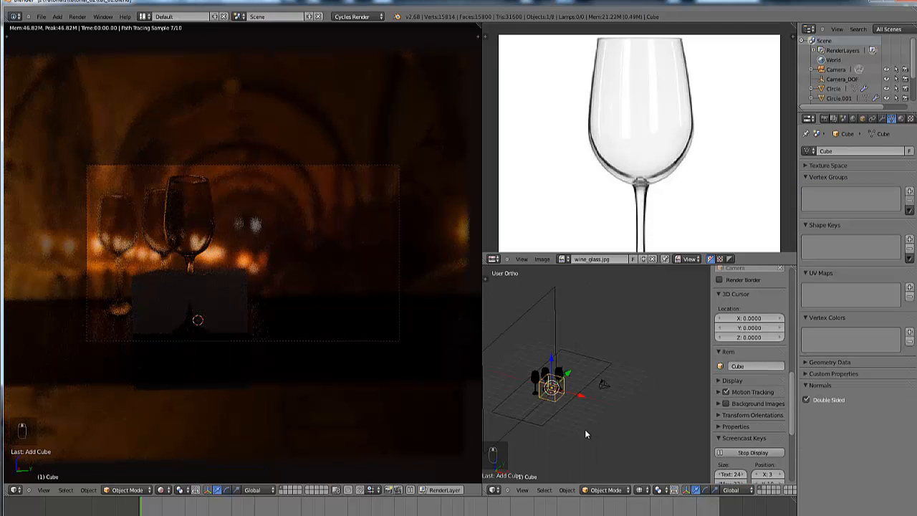
{"action": "key", "text": "s"}
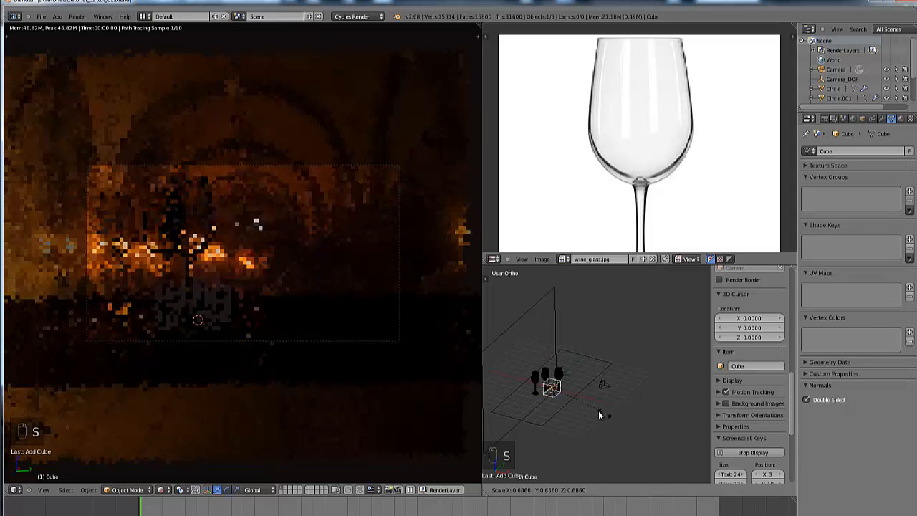
{"action": "left_click", "coordinate": [573, 425]}
Step: Move the cube along global X towards the camera side, and along Y to the tabletop's far end, away from the glasses
{"action": "key", "text": "g"}
{"action": "key", "text": "x"}
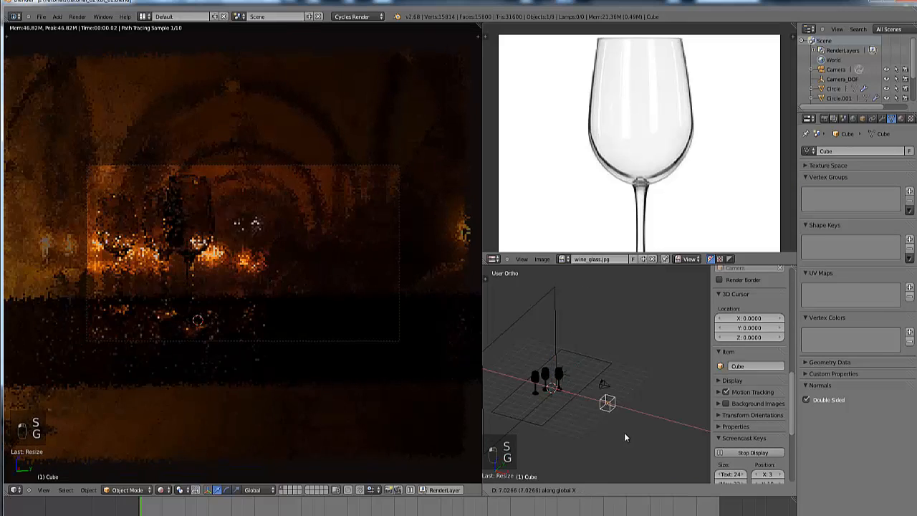
{"action": "left_click", "coordinate": [592, 427]}
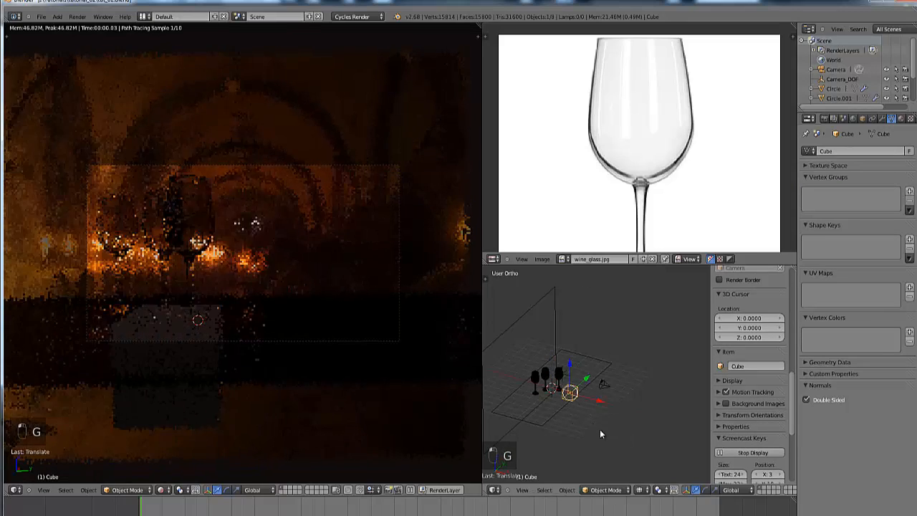
{"action": "middle_click_drag", "start_coordinate": [580, 425], "coordinate": [572, 426]}
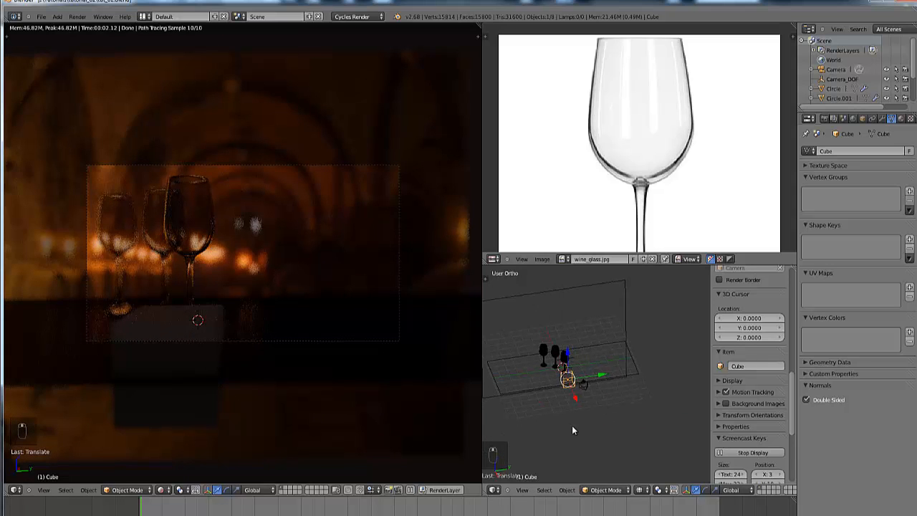
{"action": "key", "text": "g"}
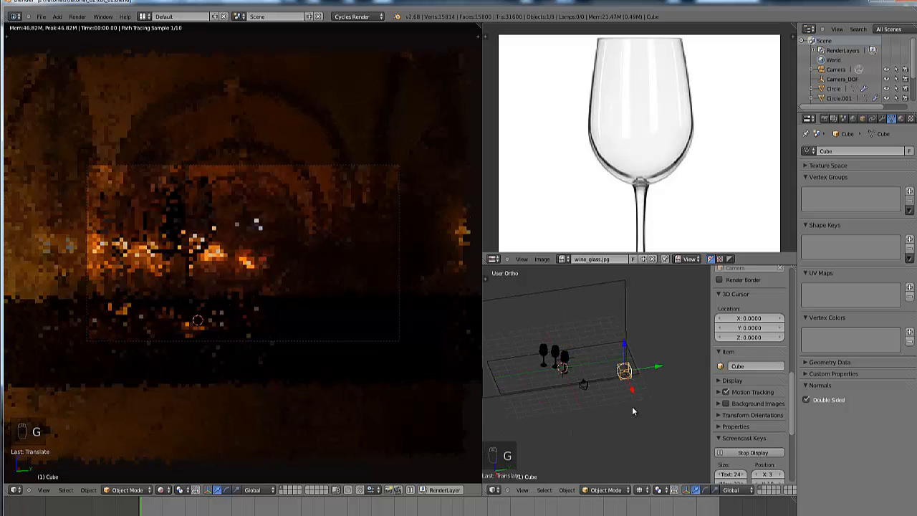
{"action": "left_click", "coordinate": [631, 406]}
Step: Raise the cube along the global Z axis above the tabletop, higher than the wine glasses
{"action": "key", "text": "KP_7"}
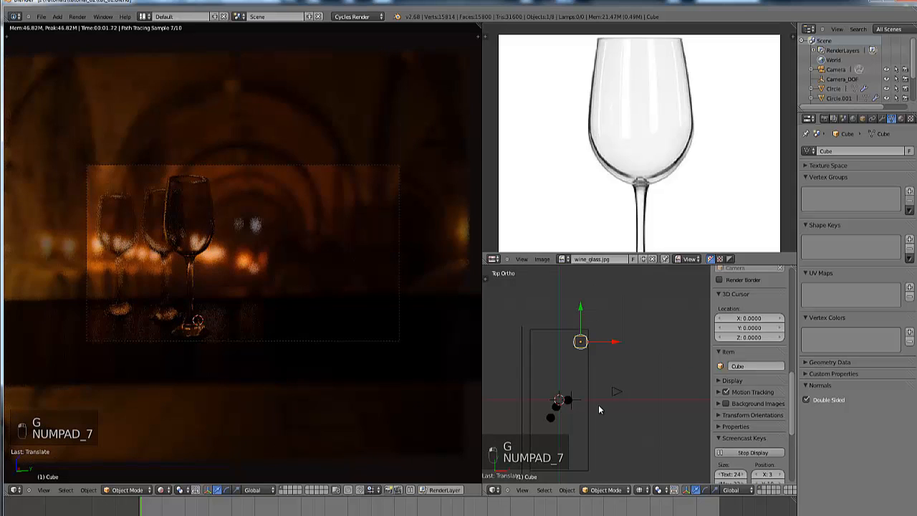
{"action": "key", "text": "KP_3"}
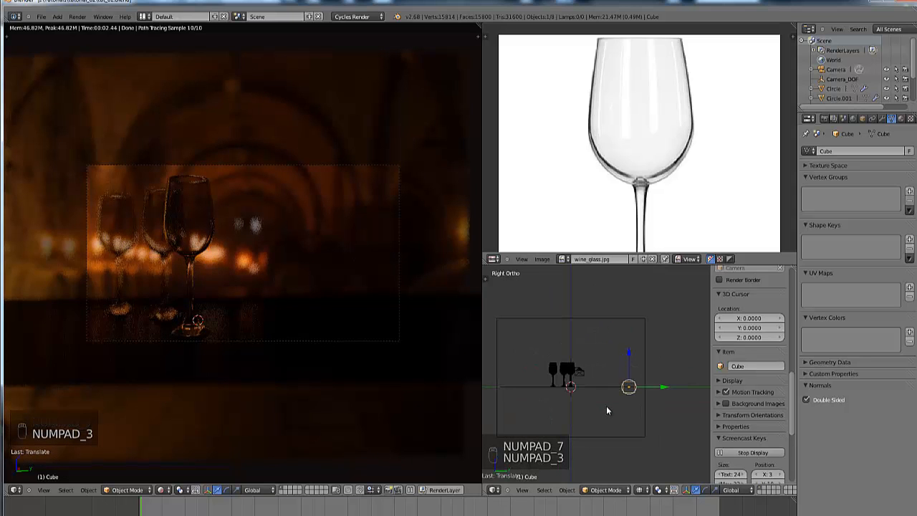
{"action": "key", "text": "g"}
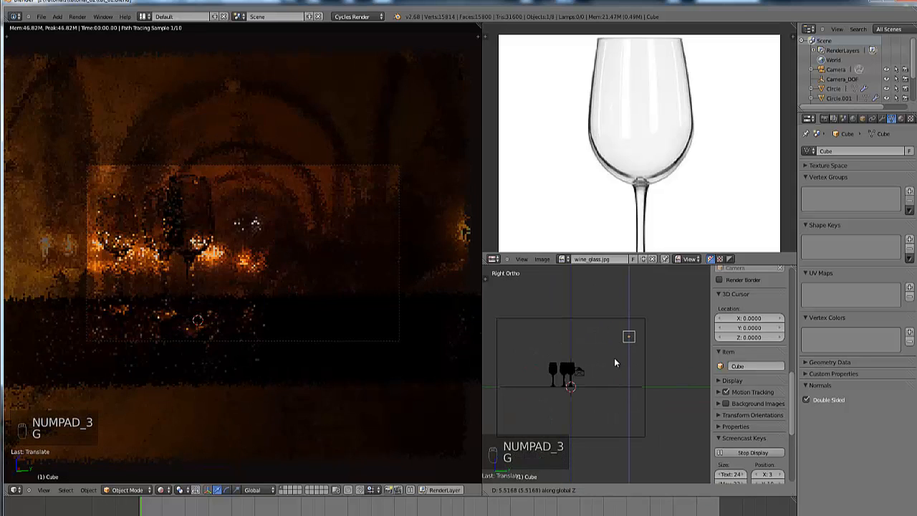
{"action": "left_click", "coordinate": [615, 370]}
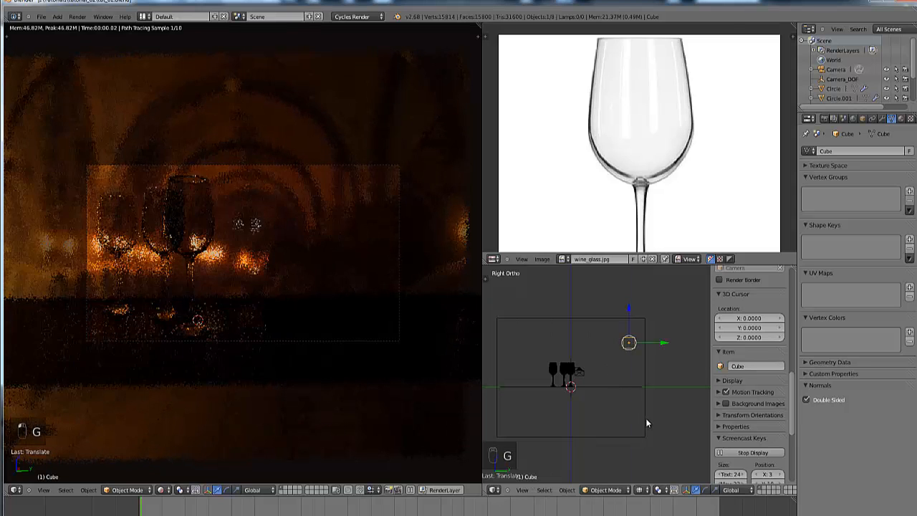
{"action": "middle_click_drag", "start_coordinate": [647, 423], "coordinate": [603, 422]}
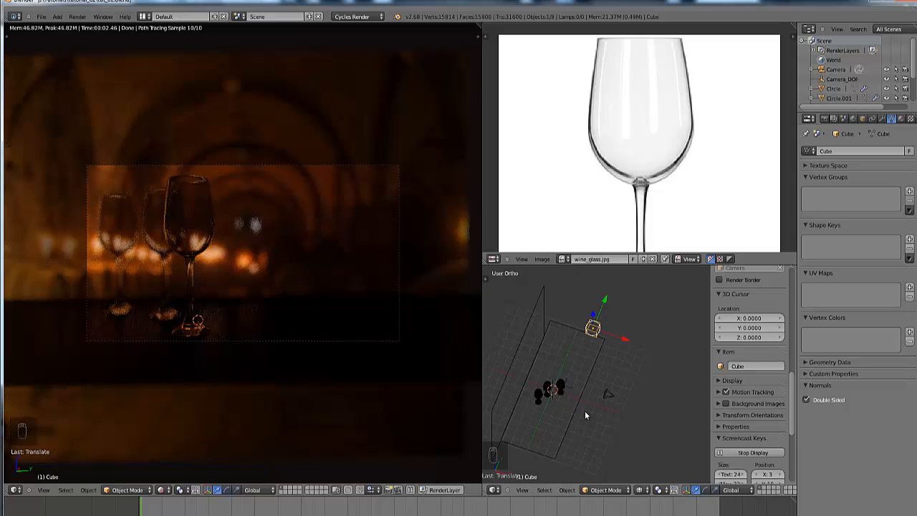
Step: Move the cube along the global X axis by about 2.3 units, beyond the tabletop's corner on the camera side
{"action": "key", "text": "g"}
{"action": "key", "text": "x"}
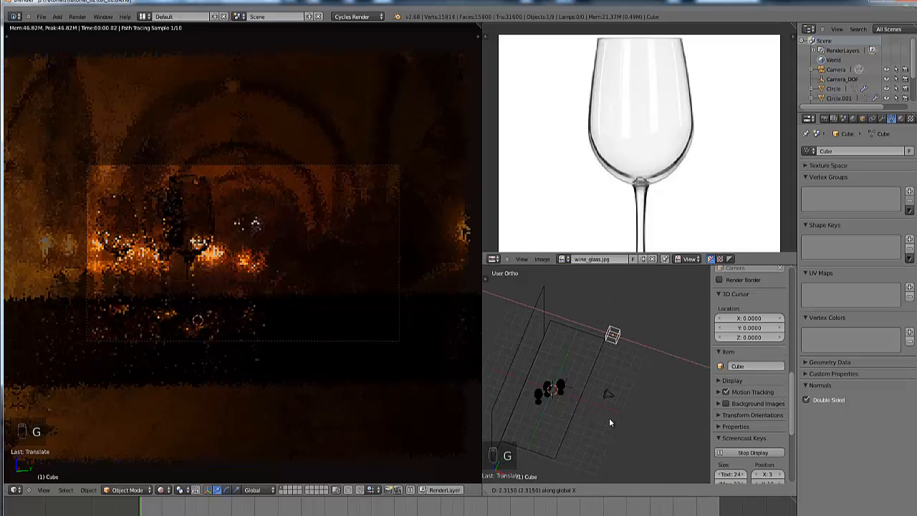
{"action": "left_click", "coordinate": [611, 421]}
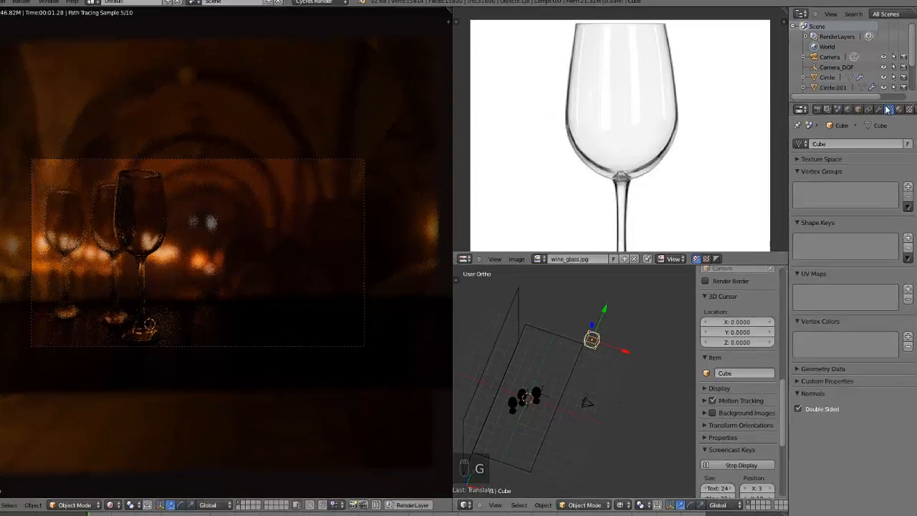
Step: Give the cube a new material and set its surface shader to Emission
{"action": "left_click", "coordinate": [888, 109]}
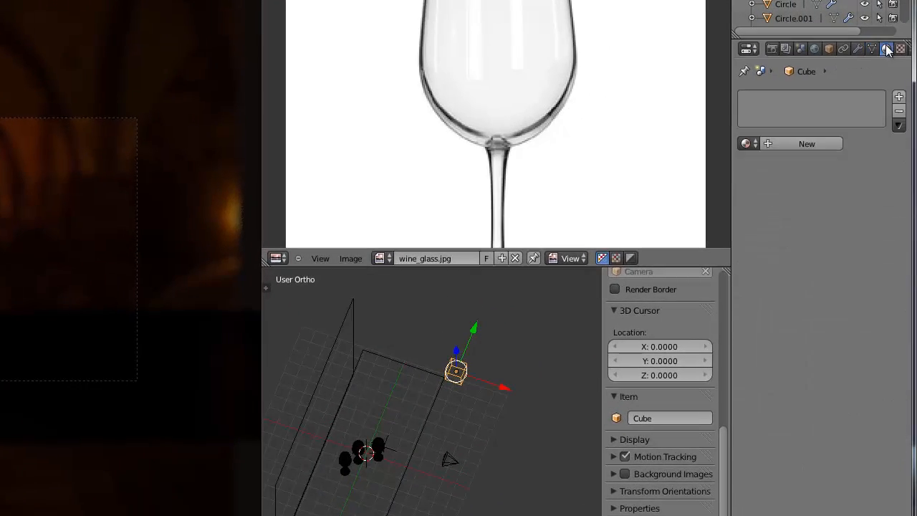
{"action": "left_click", "coordinate": [803, 144]}
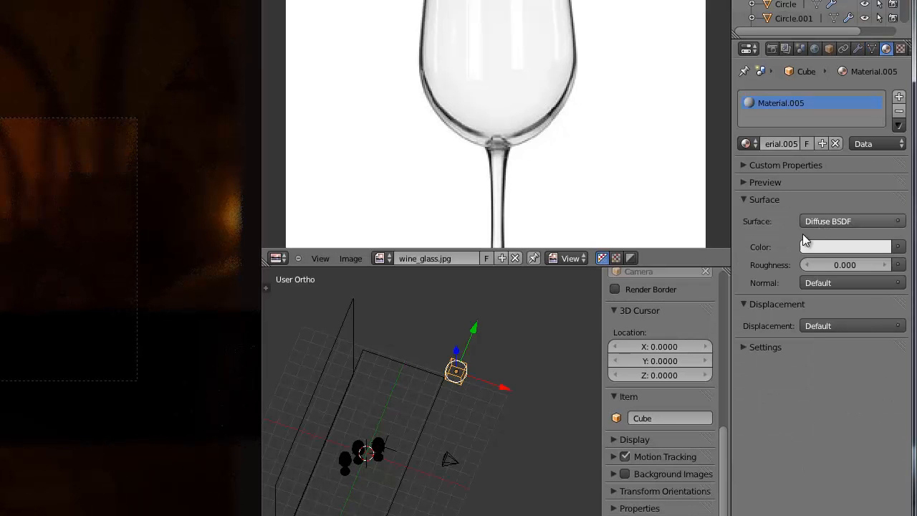
{"action": "left_click", "coordinate": [806, 225]}
{"action": "left_click", "coordinate": [725, 330]}
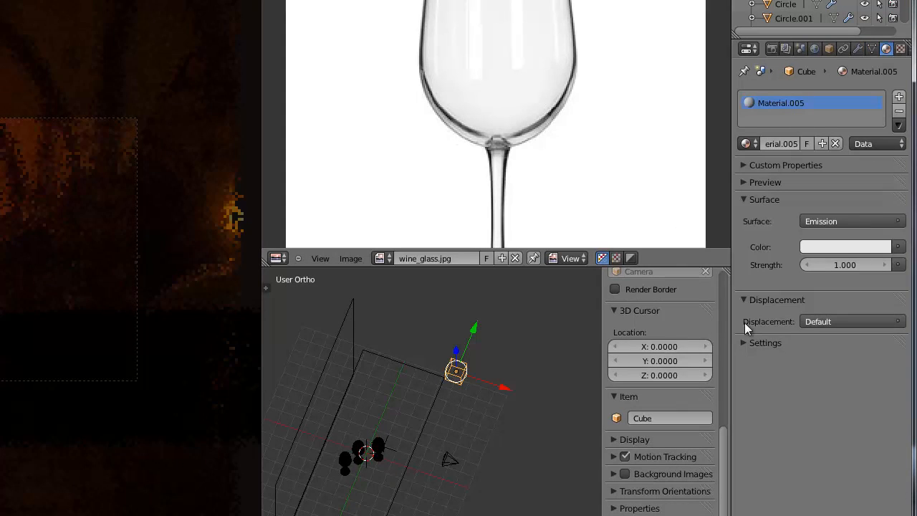
Step: Set the cube's emission to a warm light orange color with a strength of 2
{"action": "left_click", "coordinate": [861, 251]}
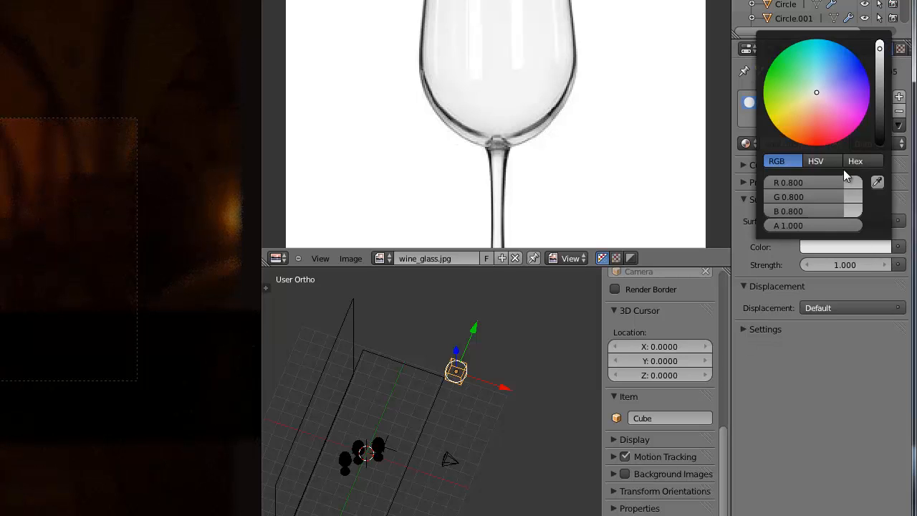
{"action": "left_click", "coordinate": [808, 105]}
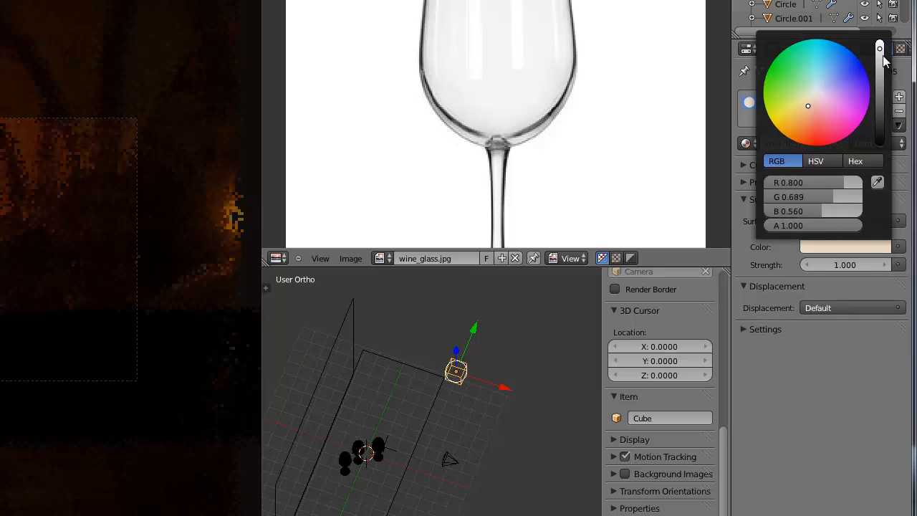
{"action": "left_click", "coordinate": [843, 266]}
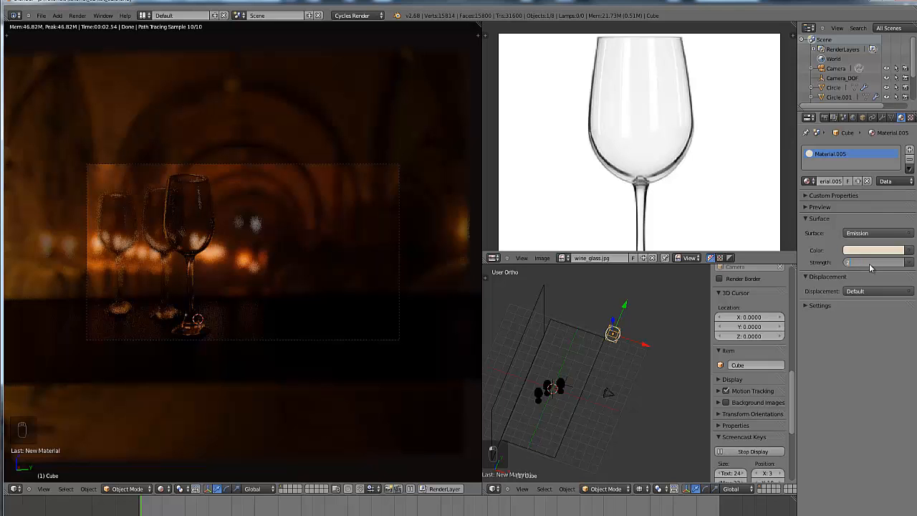
{"action": "key", "text": "Return"}
{"action": "left_click", "coordinate": [881, 251]}
{"action": "left_click", "coordinate": [847, 169]}
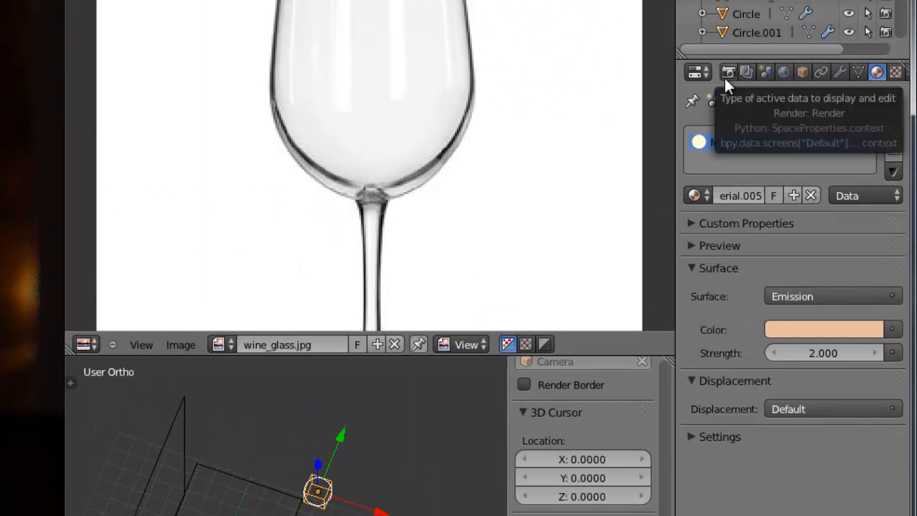
Step: Set the sampling clamp to 0.45 in the render settings, with No Caustics enabled
{"action": "left_click", "coordinate": [727, 73]}
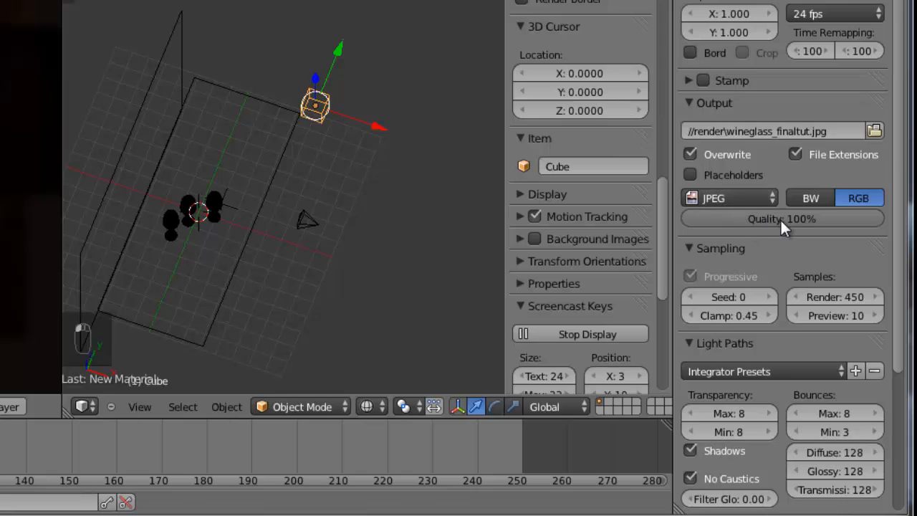
{"action": "scroll", "coordinate": [780, 219], "scroll_direction": "down", "scroll_amount": 3}
{"action": "scroll", "coordinate": [770, 226], "scroll_direction": "down", "scroll_amount": 3}
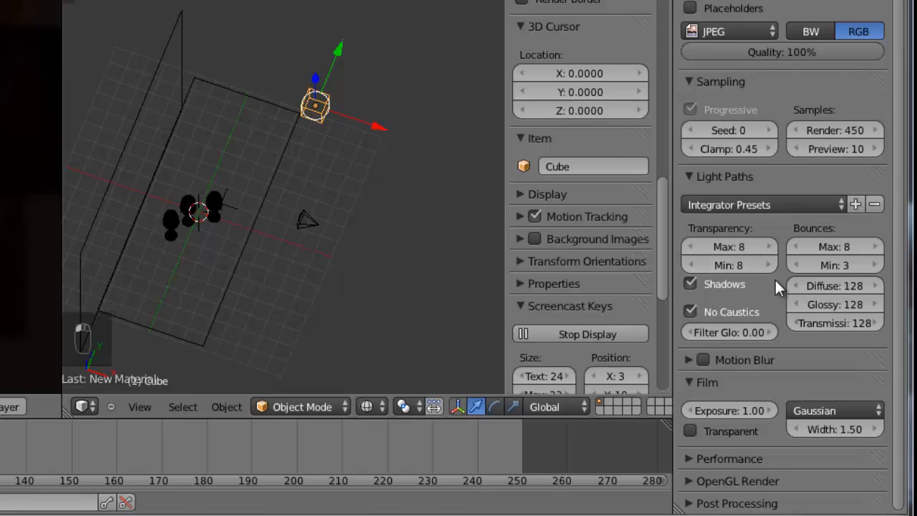
{"action": "left_click", "coordinate": [689, 313]}
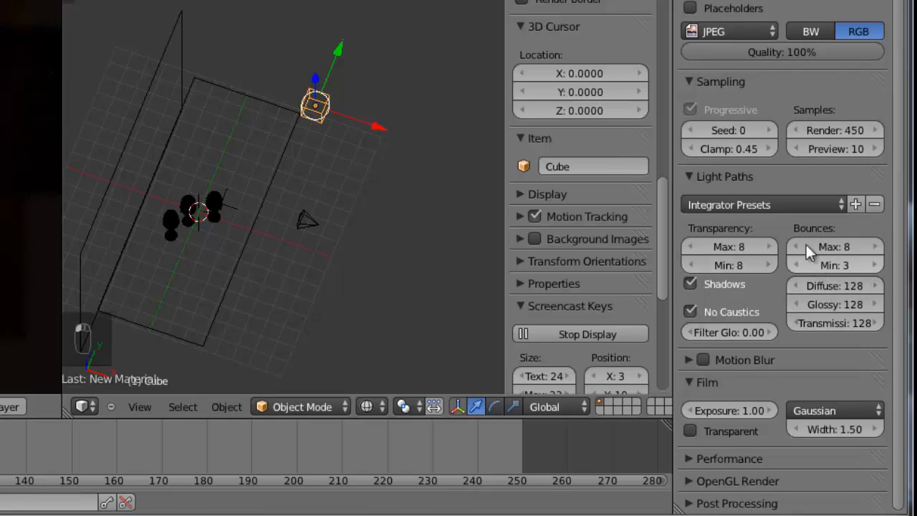
{"action": "left_click", "coordinate": [729, 147]}
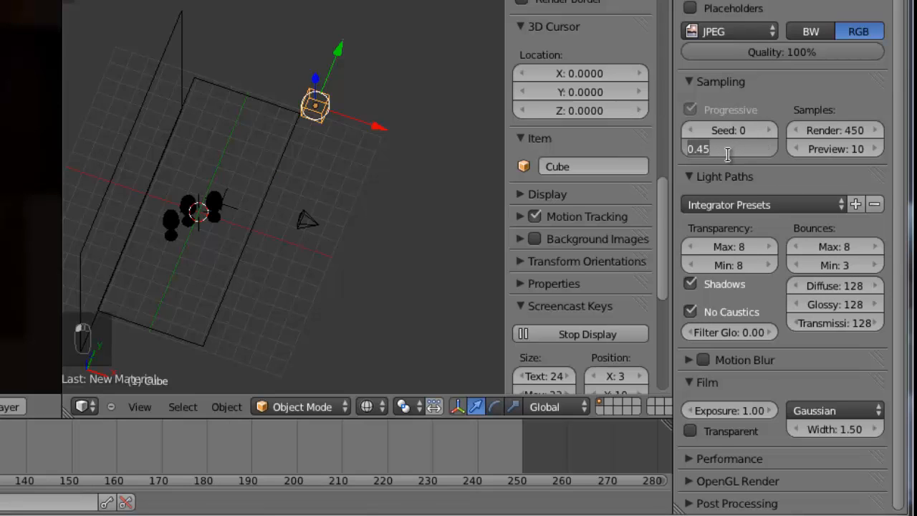
{"action": "key", "text": "BackSpace"}
{"action": "type", "text": "0.45"}
{"action": "key", "text": "Return"}
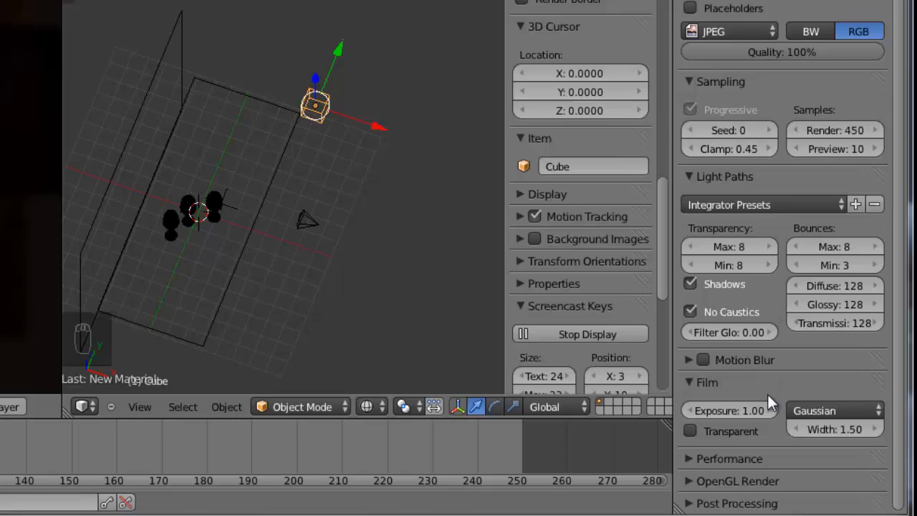
Step: Render the current frame of the wine glass scene from the camera
{"action": "scroll", "coordinate": [763, 392], "scroll_direction": "up", "scroll_amount": 5}
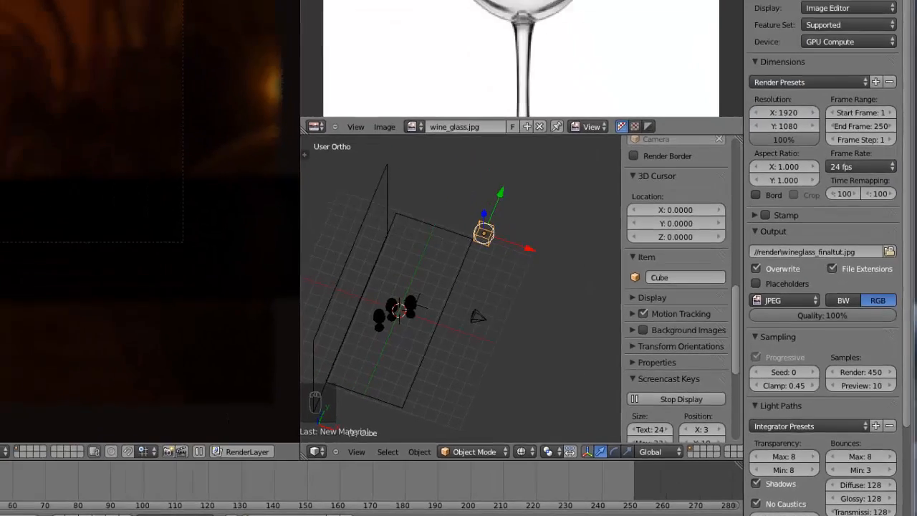
{"action": "left_click", "coordinate": [42, 13]}
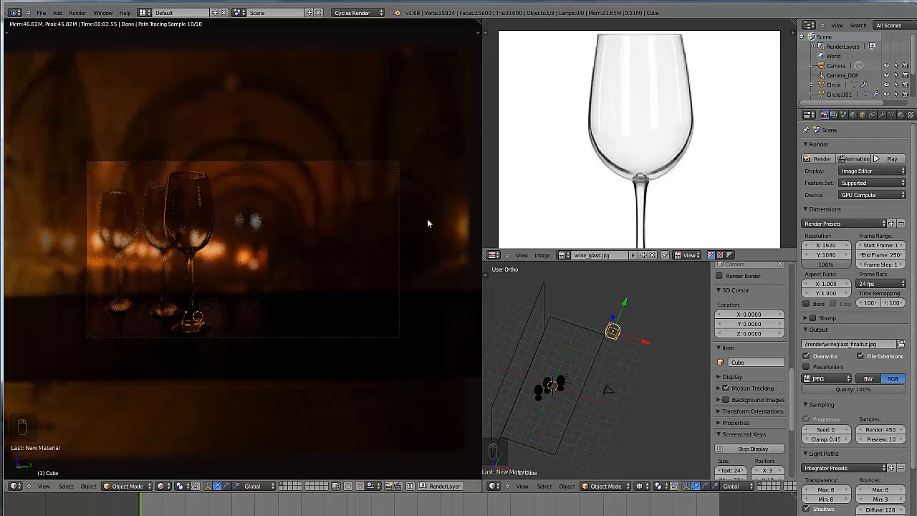
{"action": "left_click", "coordinate": [821, 159]}
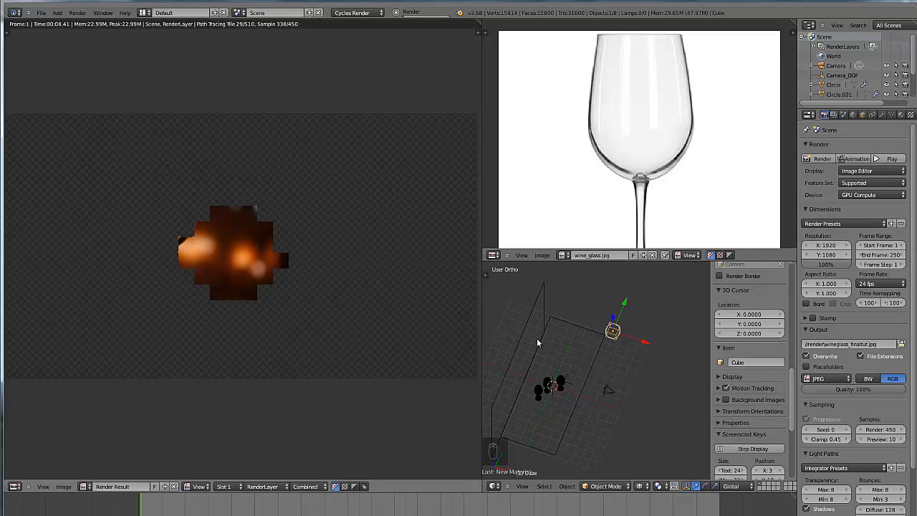
{"action": "scroll", "coordinate": [907, 405], "scroll_direction": "down", "scroll_amount": 2}
{"action": "scroll", "coordinate": [908, 406], "scroll_direction": "down", "scroll_amount": 1}
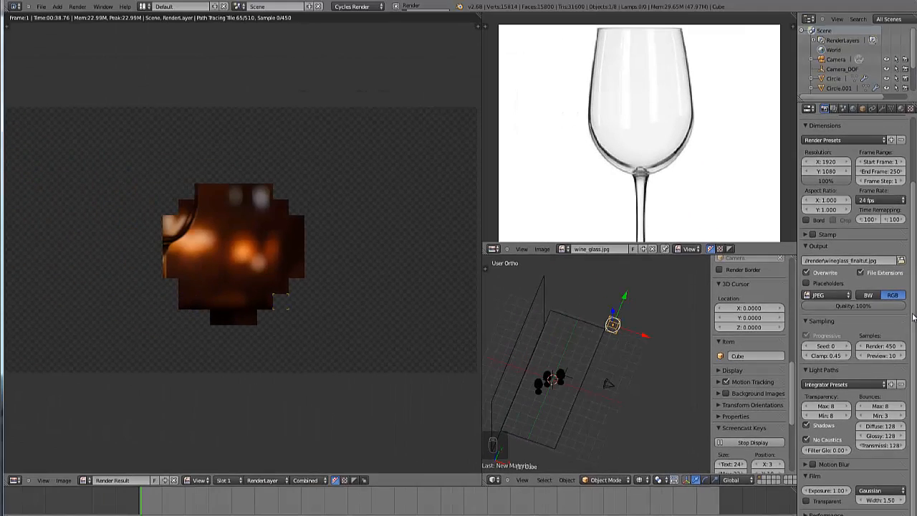
{"action": "left_click_drag", "start_coordinate": [903, 134], "coordinate": [904, 1]}
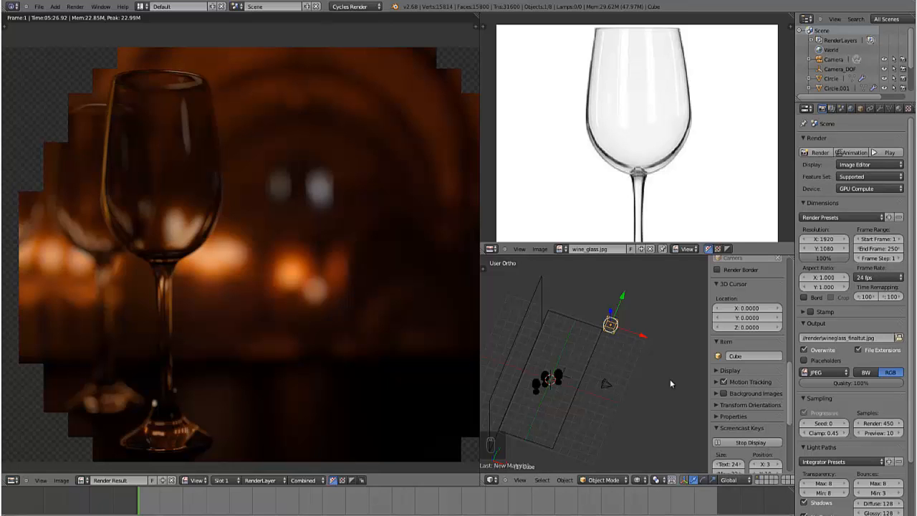
Step: Examine the render result up close, from the front glass's rim and bowl to its stem and base, and the blurred backdrop lights
{"action": "scroll", "coordinate": [171, 341], "scroll_direction": "up", "scroll_amount": 1}
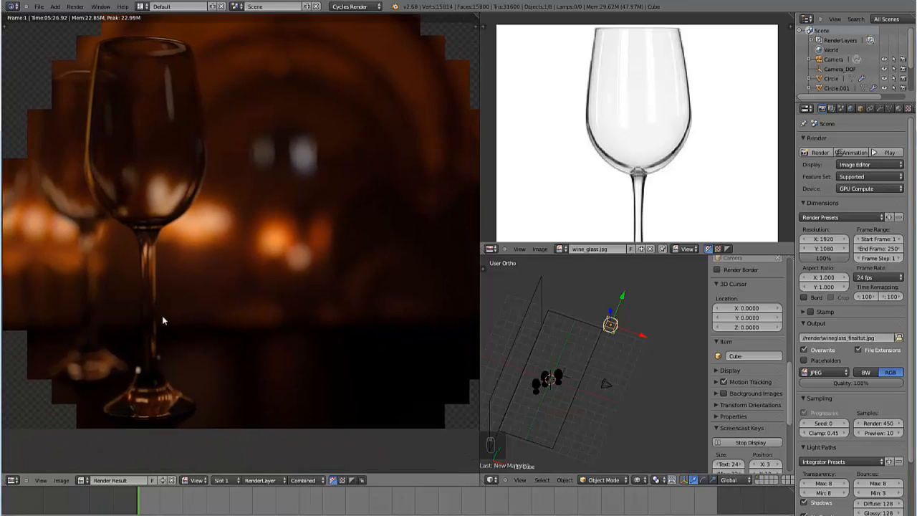
{"action": "middle_click_drag", "start_coordinate": [158, 186], "coordinate": [179, 247]}
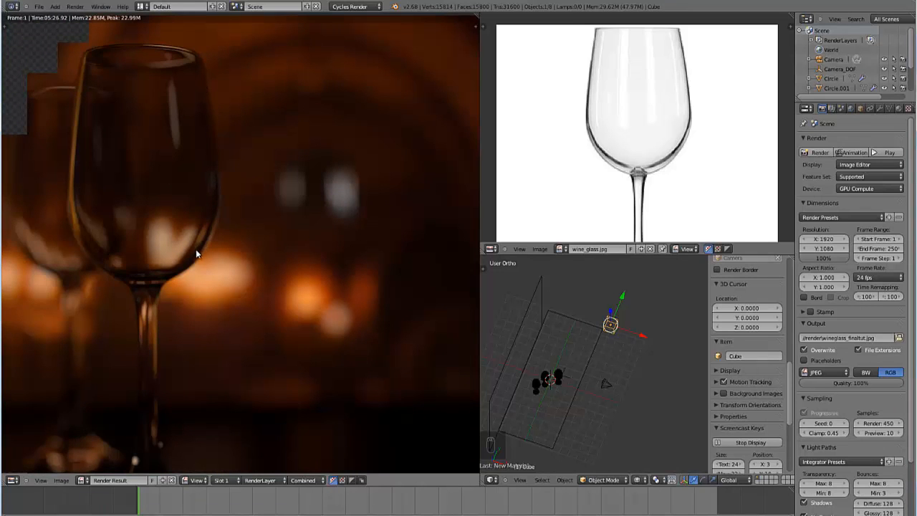
{"action": "middle_click_drag", "start_coordinate": [113, 90], "coordinate": [164, 157]}
{"action": "scroll", "coordinate": [164, 156], "scroll_direction": "up", "scroll_amount": 2}
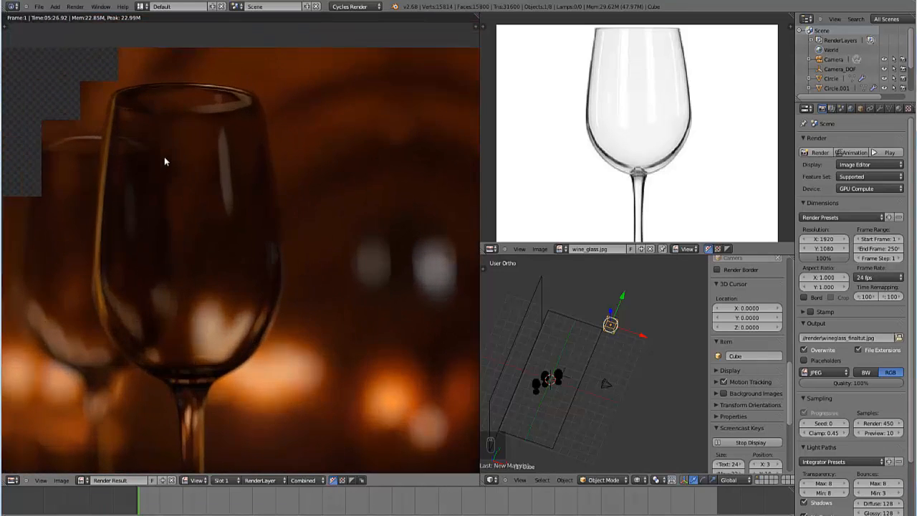
{"action": "middle_click_drag", "start_coordinate": [278, 320], "coordinate": [261, 89]}
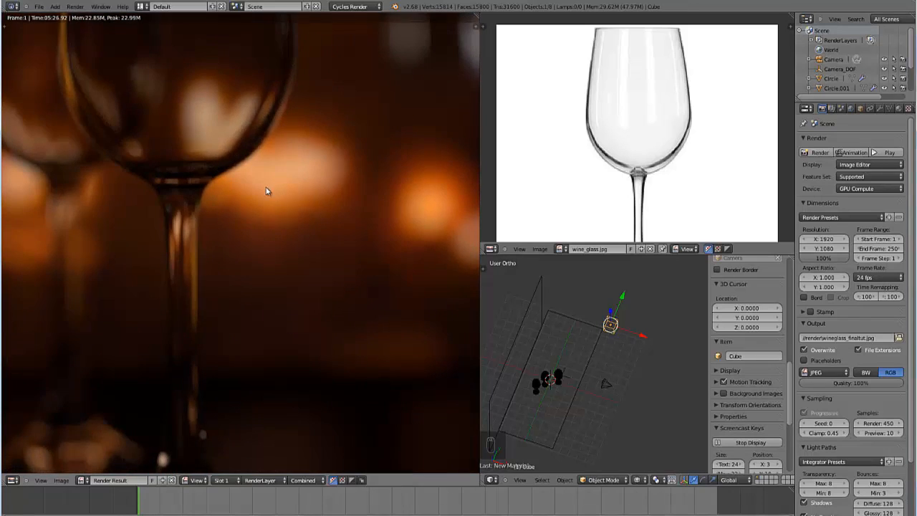
{"action": "scroll", "coordinate": [266, 189], "scroll_direction": "down", "scroll_amount": 3}
{"action": "scroll", "coordinate": [260, 239], "scroll_direction": "up", "scroll_amount": 3}
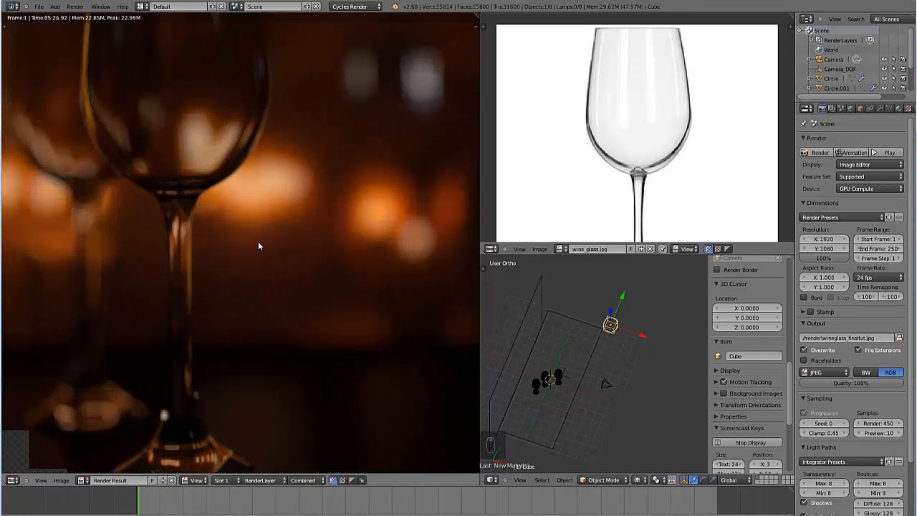
{"action": "middle_click_drag", "start_coordinate": [260, 215], "coordinate": [268, 313]}
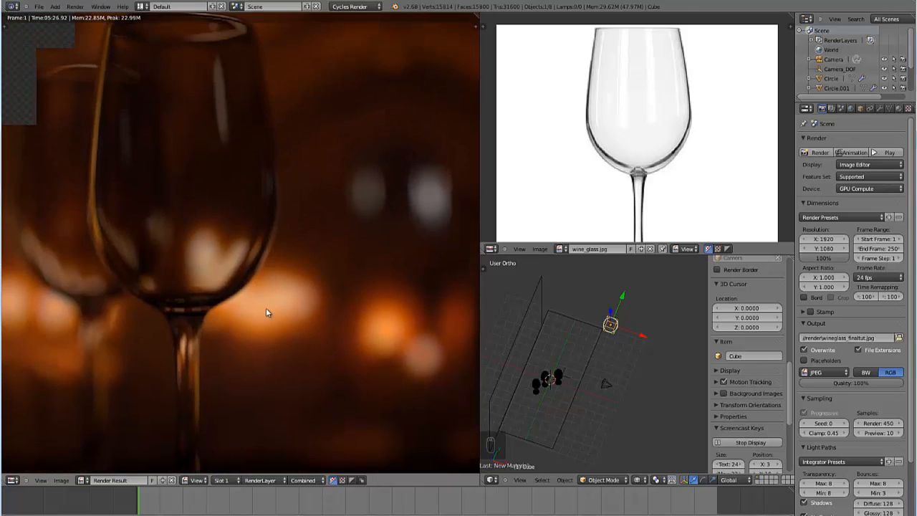
{"action": "scroll", "coordinate": [266, 310], "scroll_direction": "down", "scroll_amount": 2}
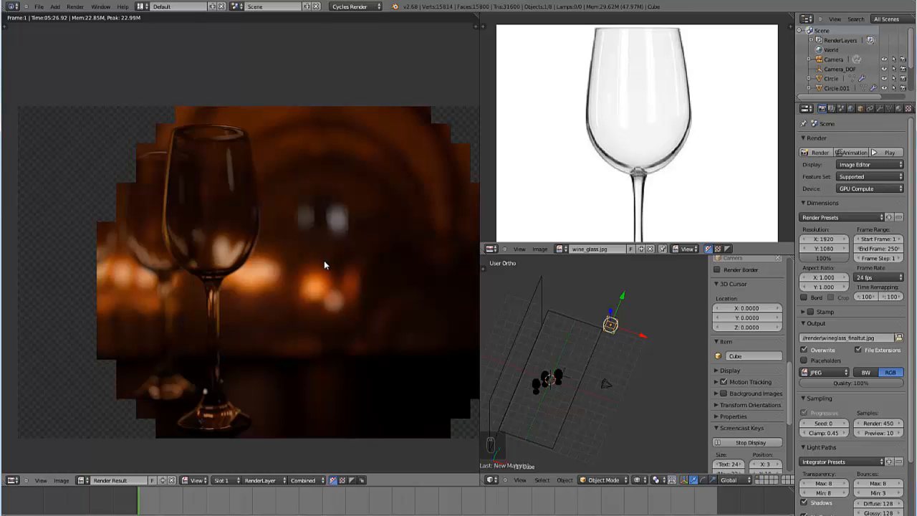
{"action": "scroll", "coordinate": [325, 281], "scroll_direction": "up", "scroll_amount": 3}
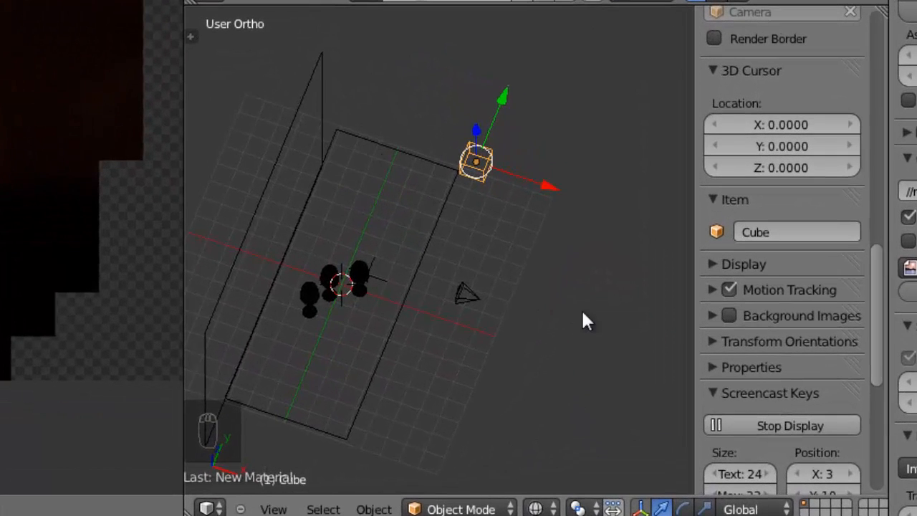
Step: Add a second cube mesh at the 3D cursor, at the base of the wine glasses
{"action": "middle_click_drag", "start_coordinate": [616, 354], "coordinate": [578, 289]}
{"action": "middle_click_drag", "start_coordinate": [534, 237], "coordinate": [479, 242]}
{"action": "scroll", "coordinate": [465, 240], "scroll_direction": "down", "scroll_amount": 3}
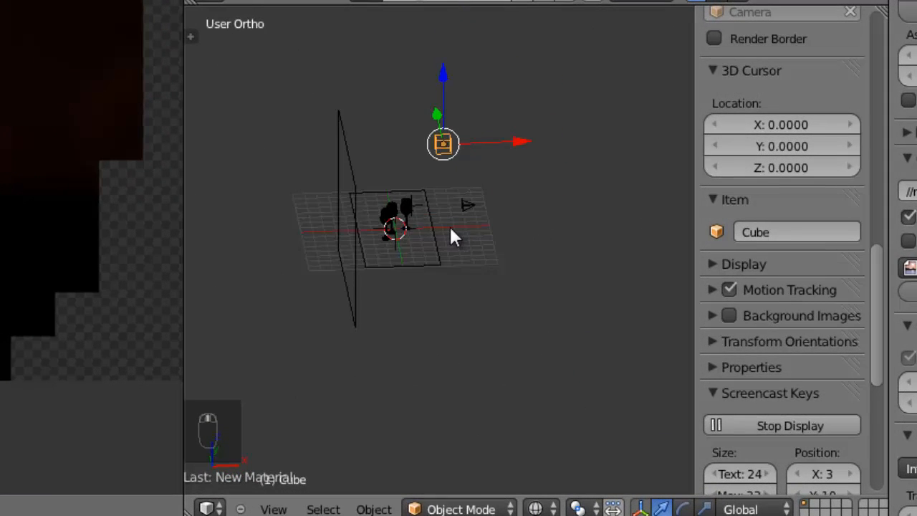
{"action": "key", "text": "shift+a"}
{"action": "key", "text": "Escape"}
{"action": "key", "text": "shift+a"}
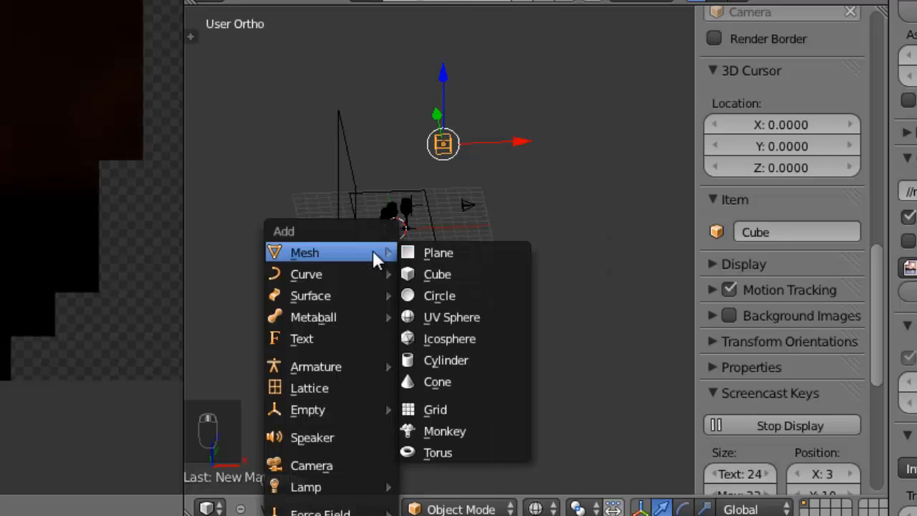
{"action": "left_click", "coordinate": [460, 275]}
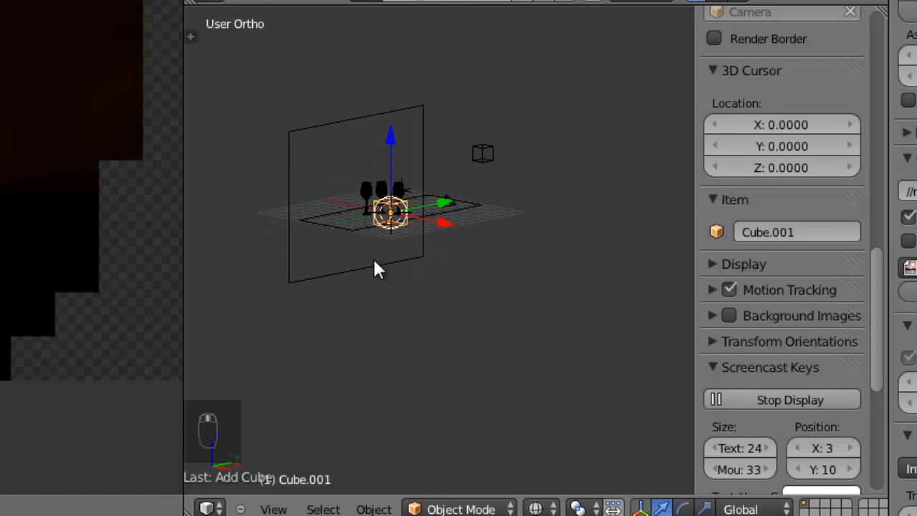
Step: Scale the new cube up uniformly until it encloses the glasses, tabletop, backdrop, camera and small emissive cube
{"action": "key", "text": "s"}
{"action": "left_click", "coordinate": [590, 463]}
{"action": "middle_click_drag", "start_coordinate": [473, 347], "coordinate": [600, 318]}
{"action": "key", "text": "s"}
{"action": "left_click", "coordinate": [592, 390]}
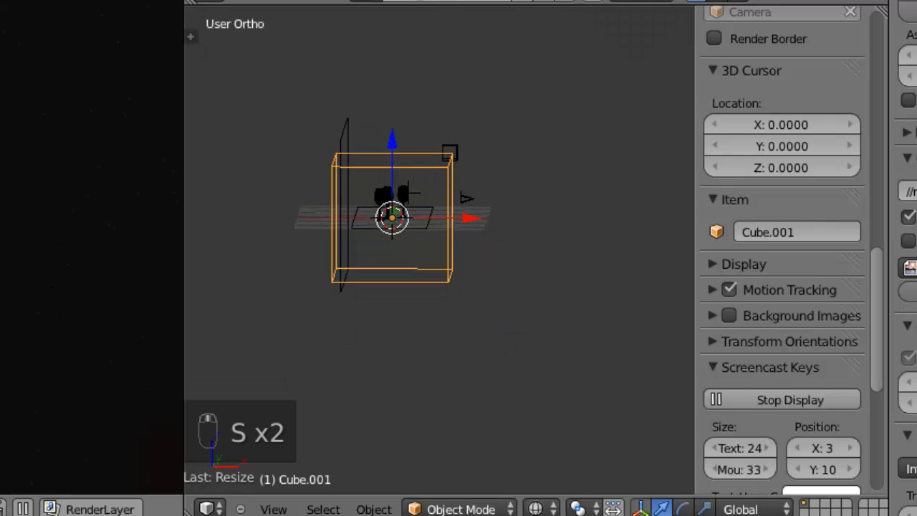
{"action": "key", "text": "s"}
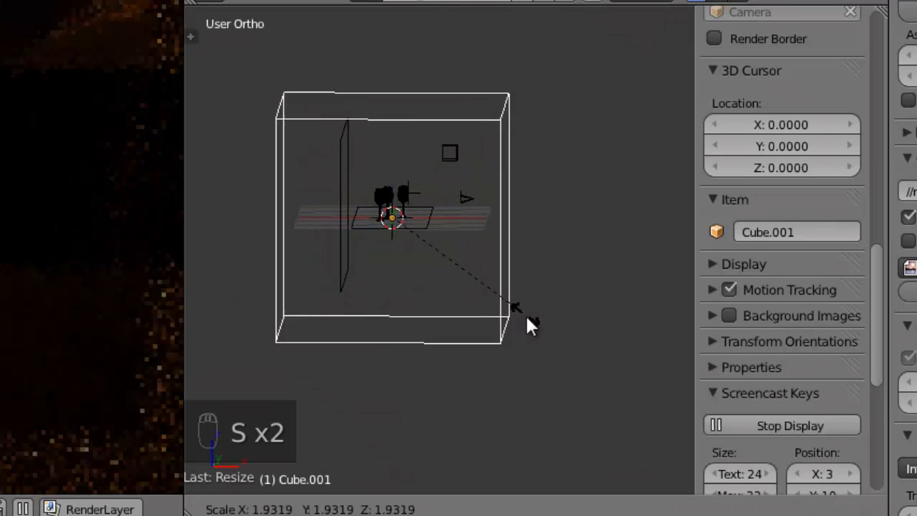
{"action": "left_click", "coordinate": [525, 314]}
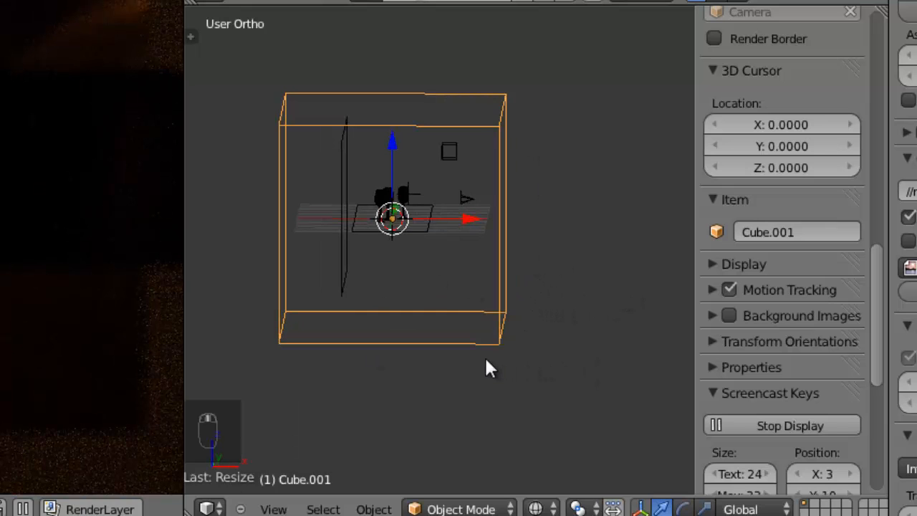
{"action": "middle_click_drag", "start_coordinate": [484, 367], "coordinate": [358, 341]}
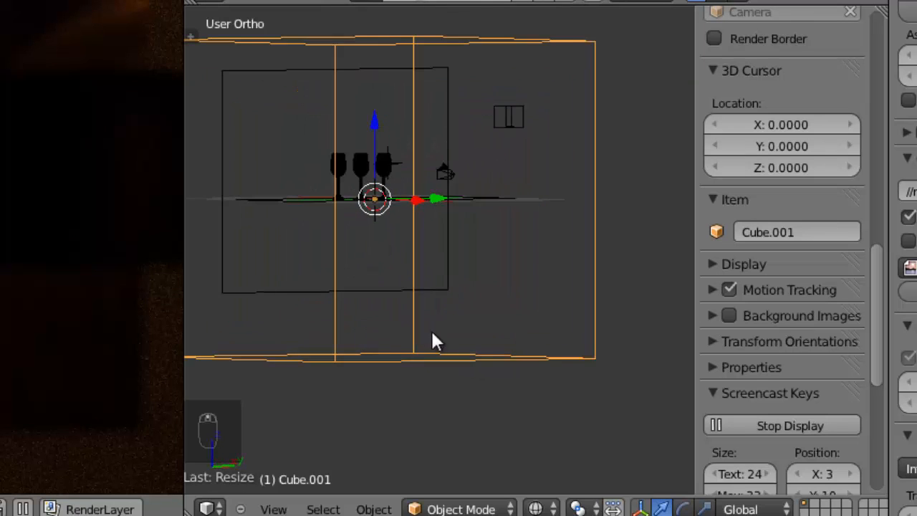
{"action": "middle_click_drag", "start_coordinate": [473, 323], "coordinate": [523, 414], "text": "shift"}
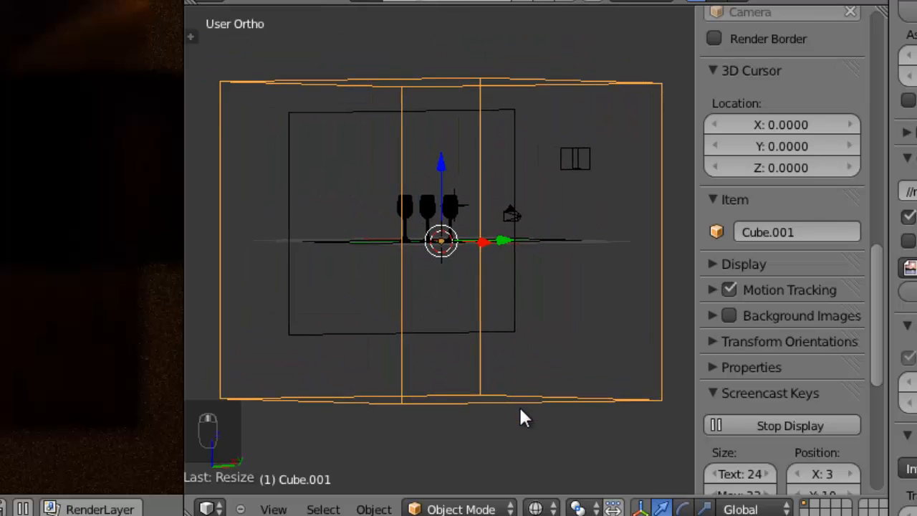
Step: Scale the enclosing cube down along the Z axis to about 0.65 and raise it about 1.8 units along Z
{"action": "key", "text": "s"}
{"action": "key", "text": "z"}
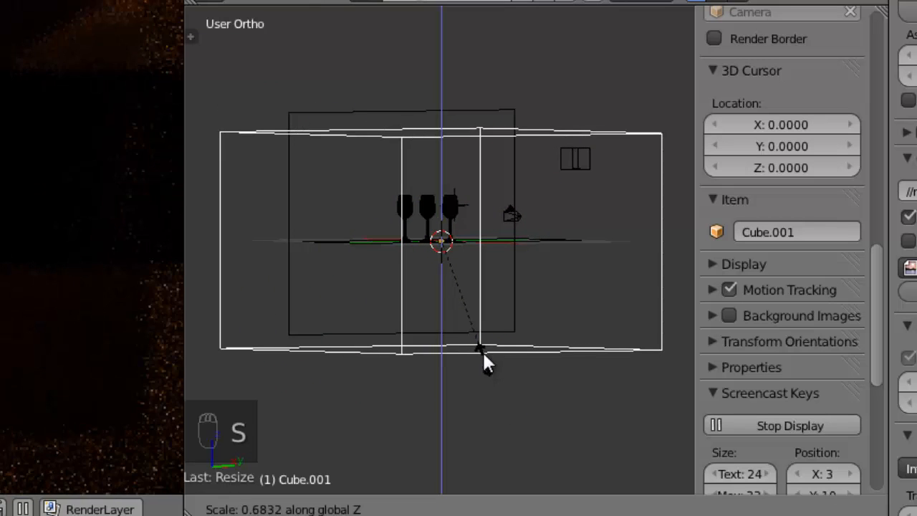
{"action": "left_click", "coordinate": [482, 350]}
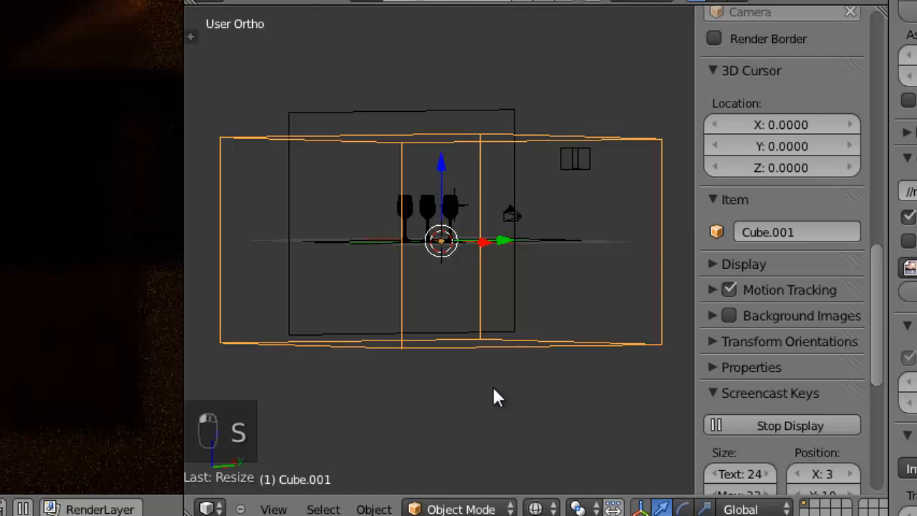
{"action": "key", "text": "g"}
{"action": "key", "text": "z"}
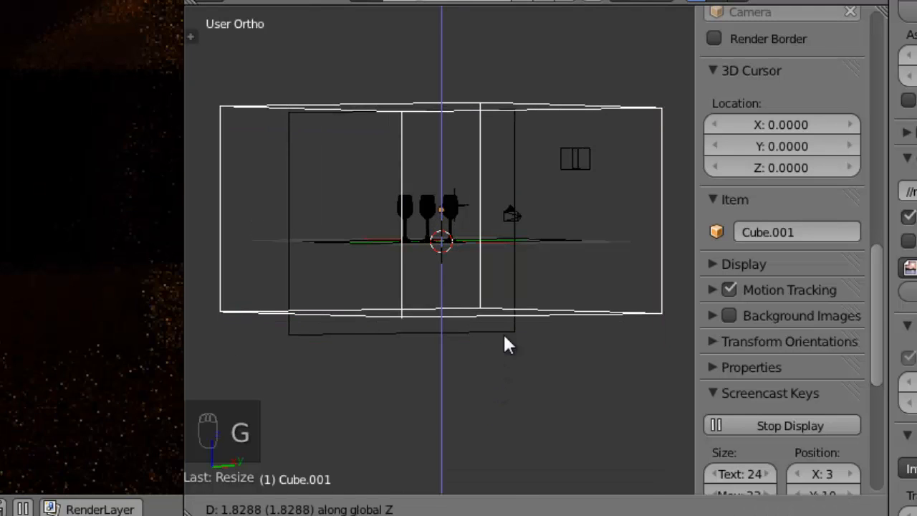
{"action": "left_click", "coordinate": [503, 342]}
Step: Give the enclosing cube a new Diffuse BSDF material with a darkened, muted reddish-brown color
{"action": "middle_click_drag", "start_coordinate": [412, 351], "coordinate": [460, 417]}
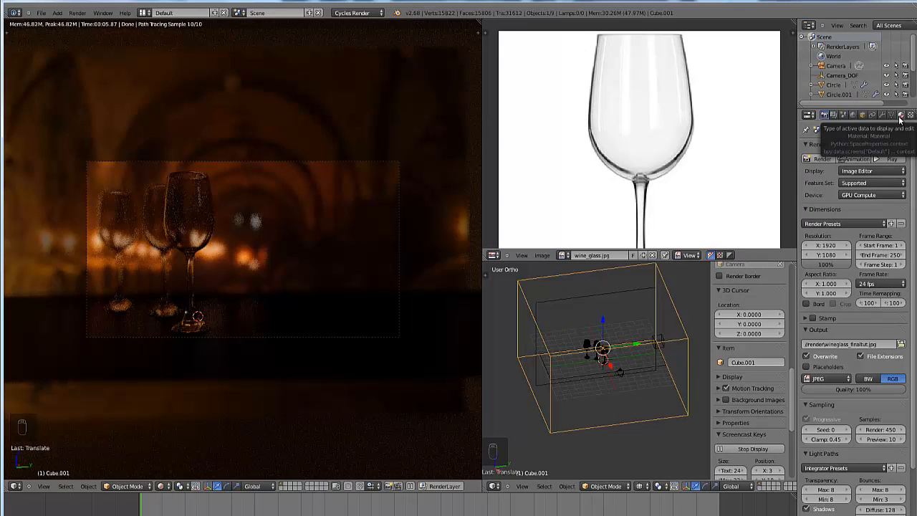
{"action": "left_click", "coordinate": [900, 116]}
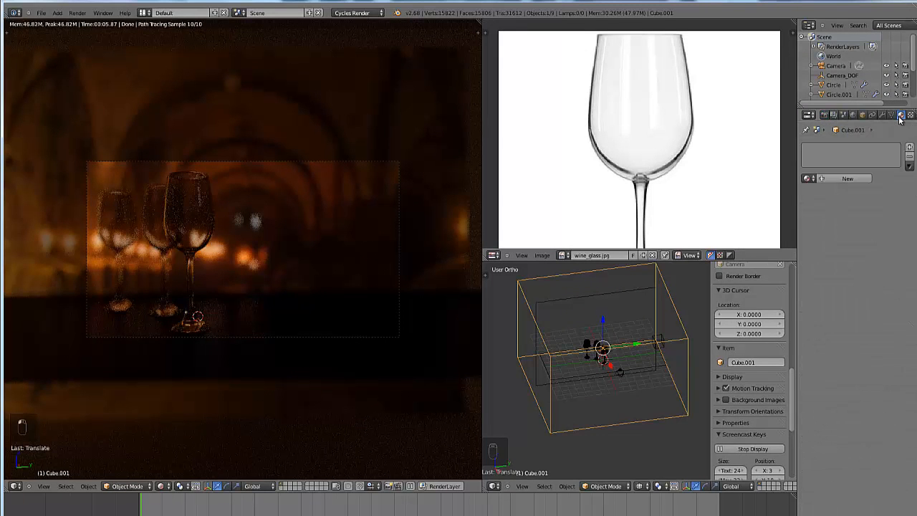
{"action": "left_click", "coordinate": [850, 177]}
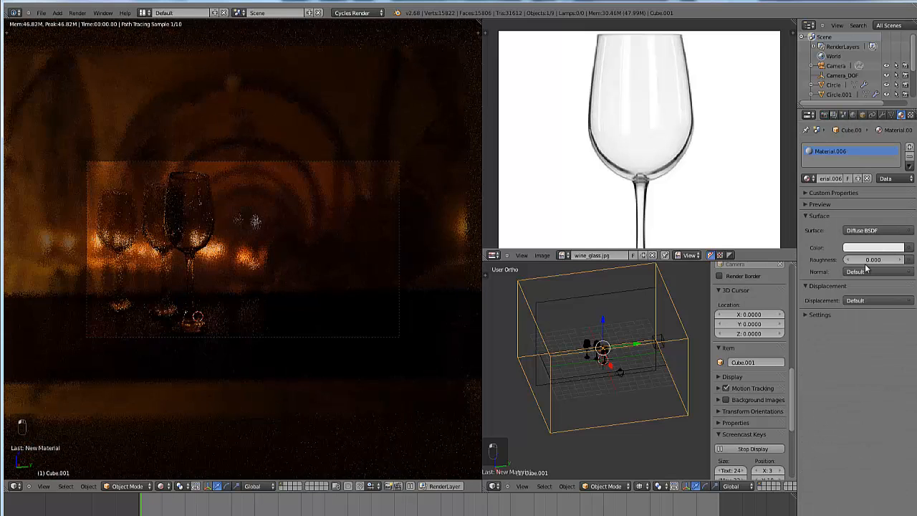
{"action": "left_click", "coordinate": [870, 247]}
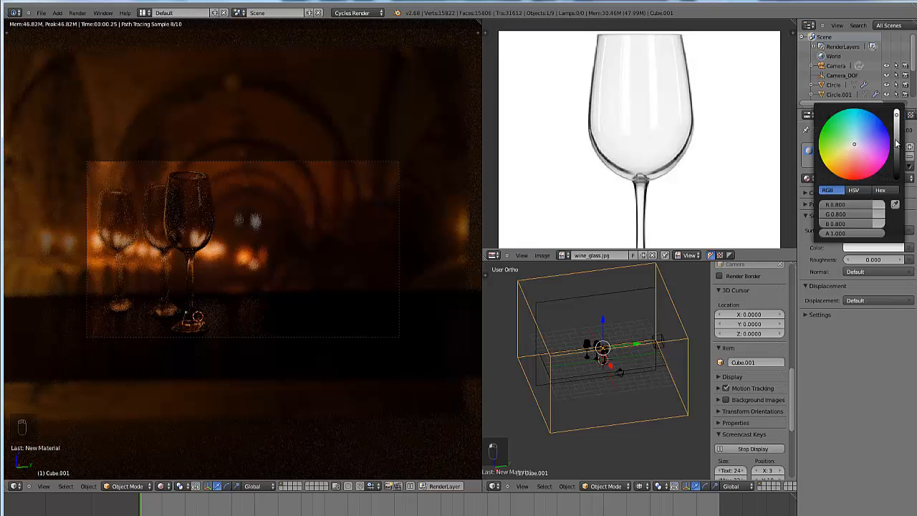
{"action": "left_click", "coordinate": [896, 142]}
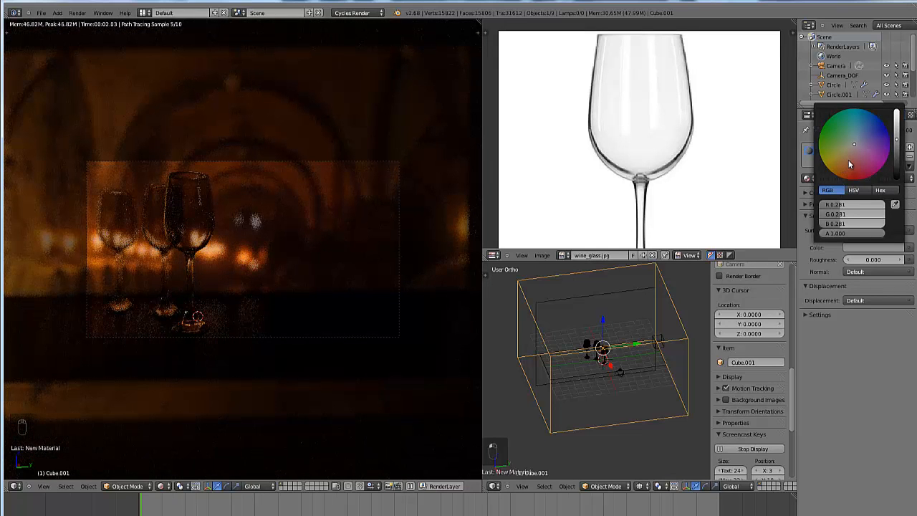
{"action": "left_click", "coordinate": [848, 164]}
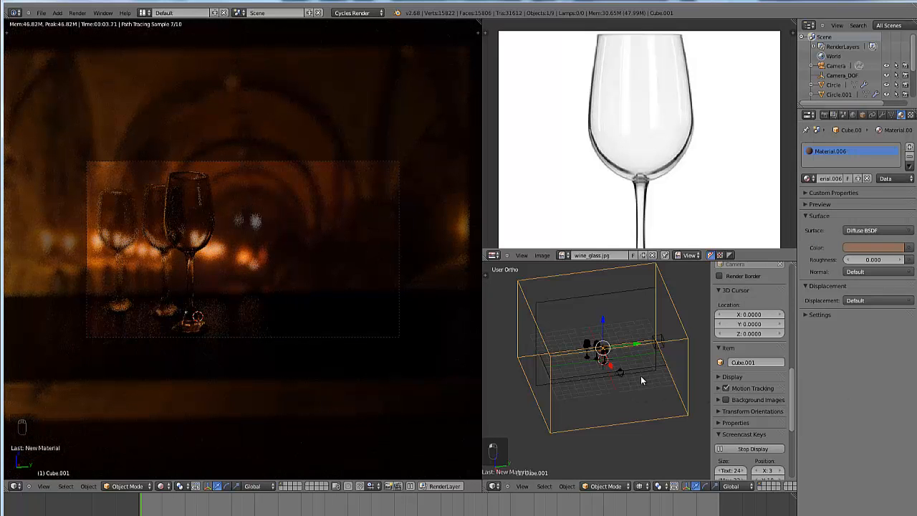
Step: Set the emission strength of the cellar backdrop plane's material to 4
{"action": "middle_click_drag", "start_coordinate": [641, 380], "coordinate": [642, 380]}
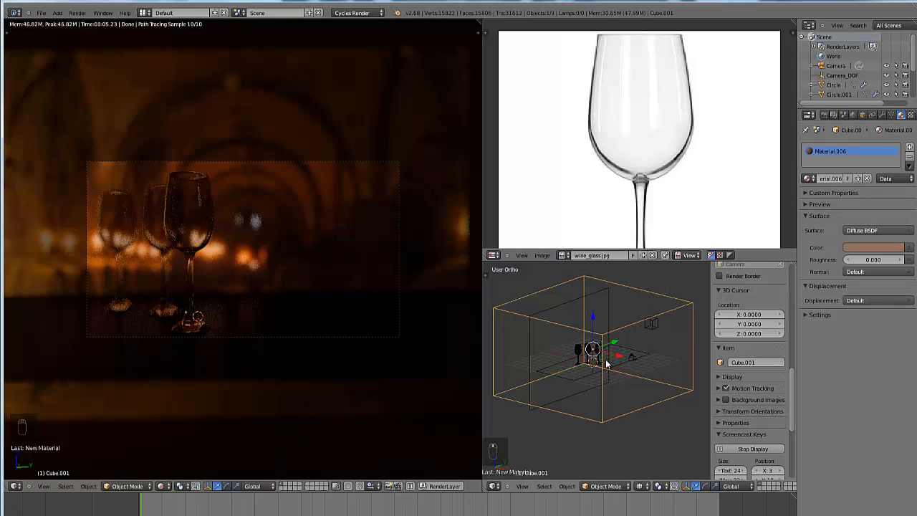
{"action": "middle_click_drag", "start_coordinate": [609, 363], "coordinate": [637, 368]}
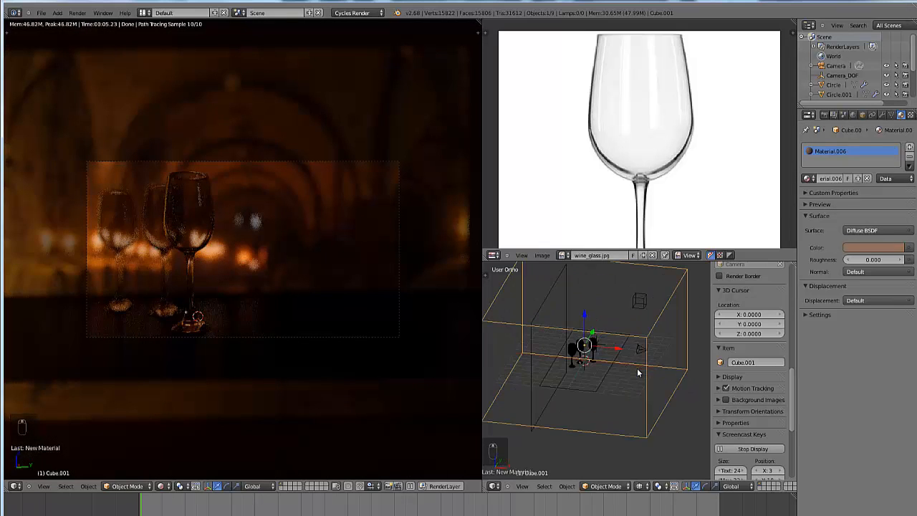
{"action": "scroll", "coordinate": [637, 367], "scroll_direction": "up", "scroll_amount": 2}
{"action": "right_click", "coordinate": [542, 296]}
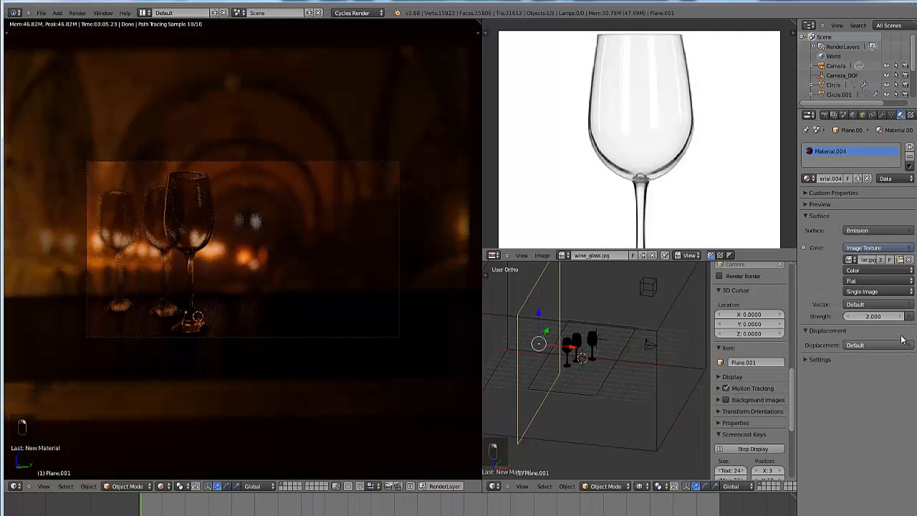
{"action": "left_click", "coordinate": [870, 316]}
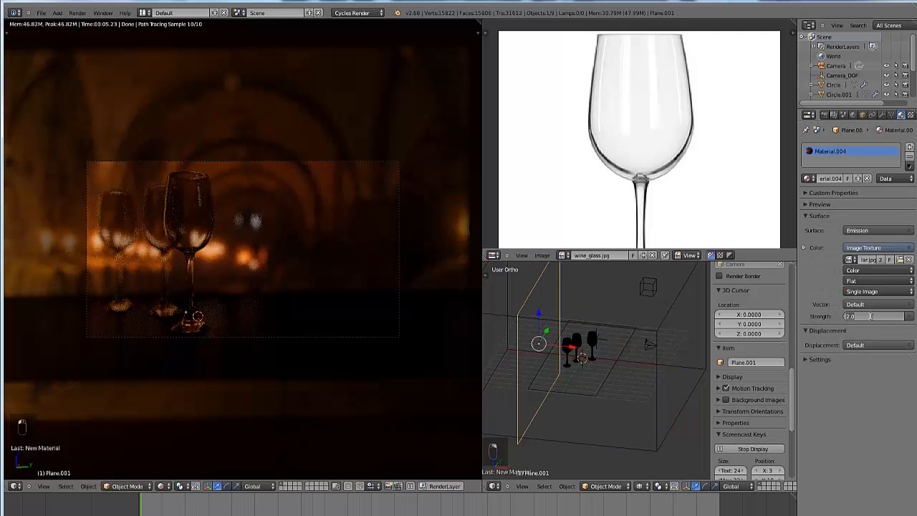
{"action": "type", "text": "4"}
{"action": "key", "text": "Return"}
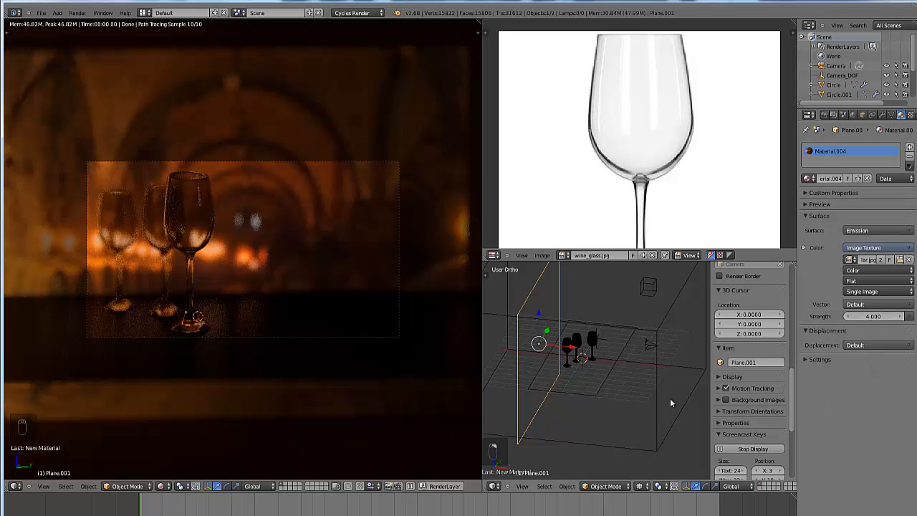
Step: Duplicate the cellar backdrop plane and move the copy along the X axis to behind the camera
{"action": "middle_click_drag", "start_coordinate": [648, 415], "coordinate": [681, 413]}
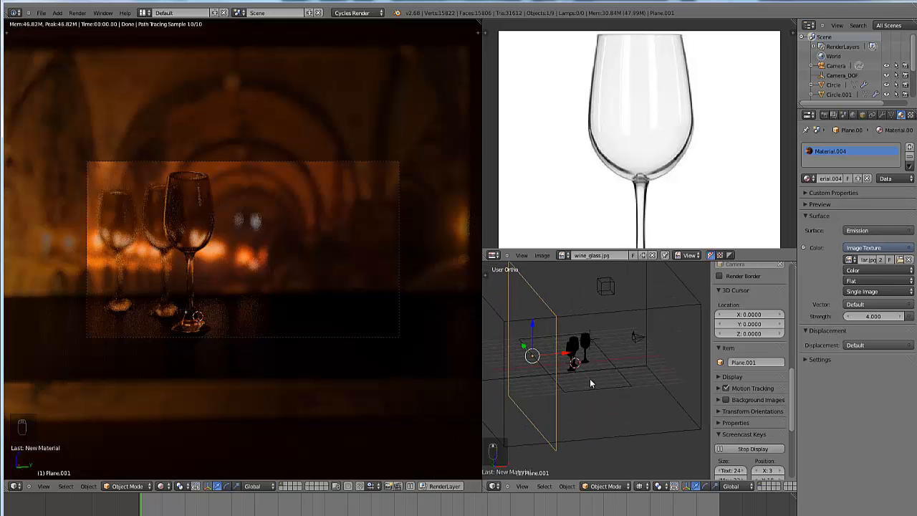
{"action": "middle_click_drag", "start_coordinate": [589, 379], "coordinate": [523, 387]}
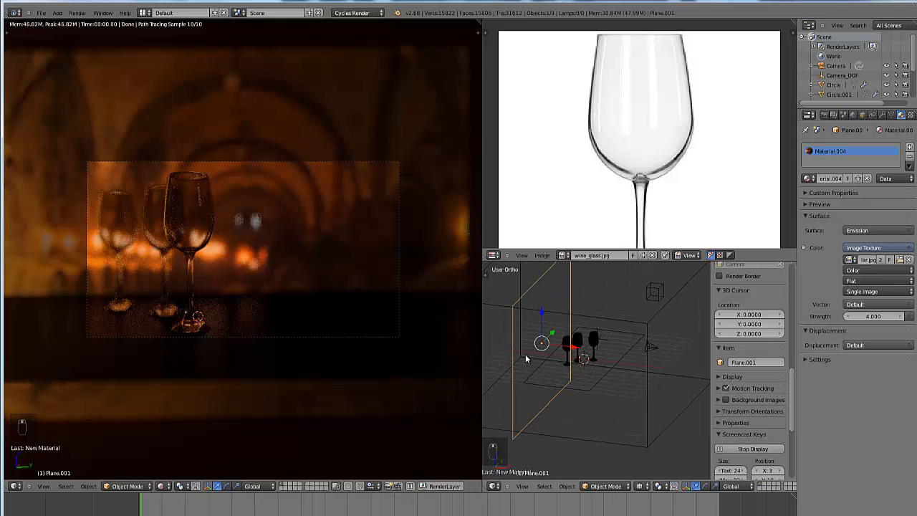
{"action": "middle_click_drag", "start_coordinate": [526, 354], "coordinate": [523, 369]}
{"action": "key", "text": "shift+d"}
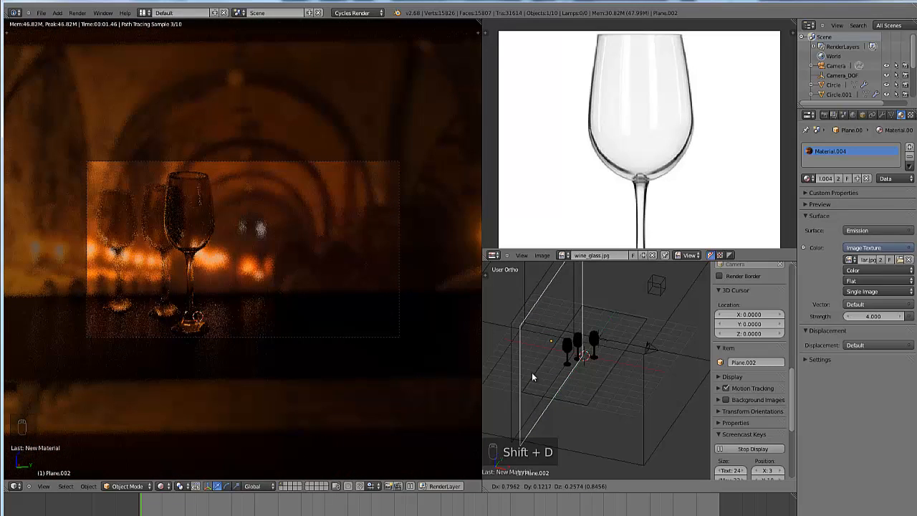
{"action": "key", "text": "x"}
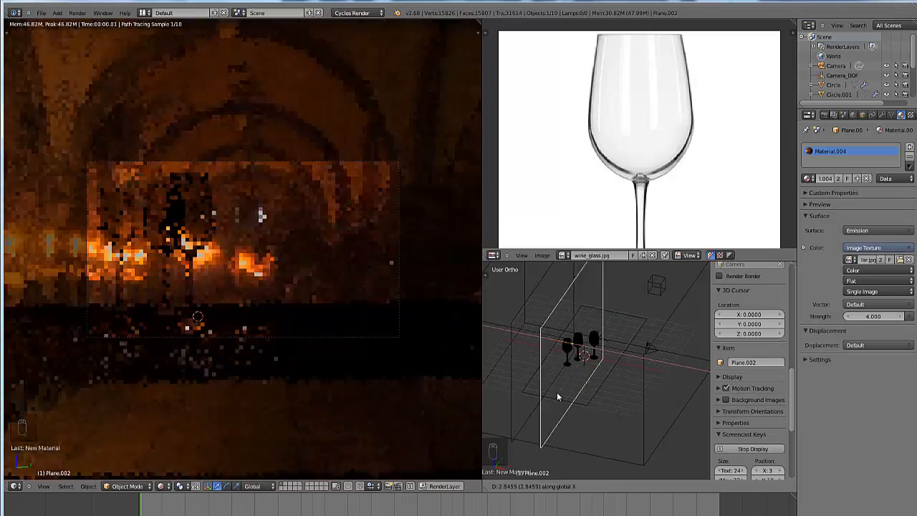
{"action": "left_click", "coordinate": [635, 416]}
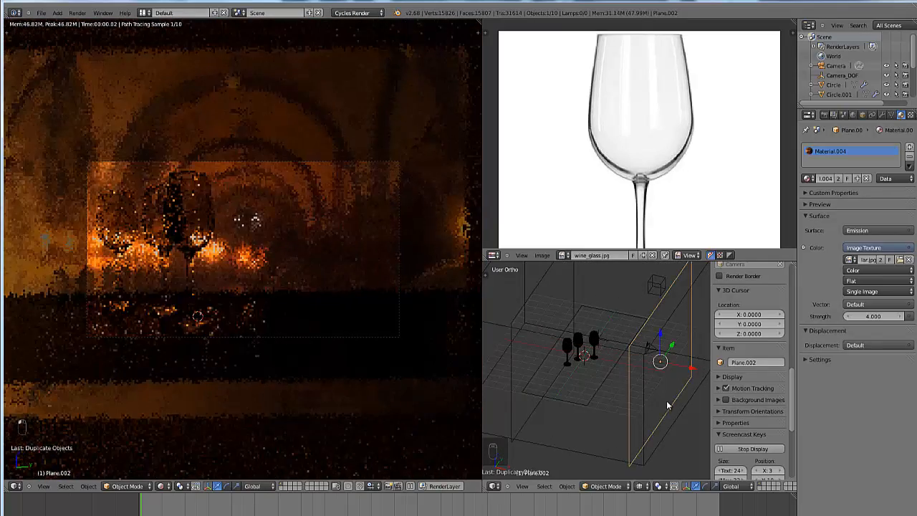
Step: Scale the duplicated backdrop plane behind the camera down slightly
{"action": "middle_click_drag", "start_coordinate": [654, 405], "coordinate": [648, 399]}
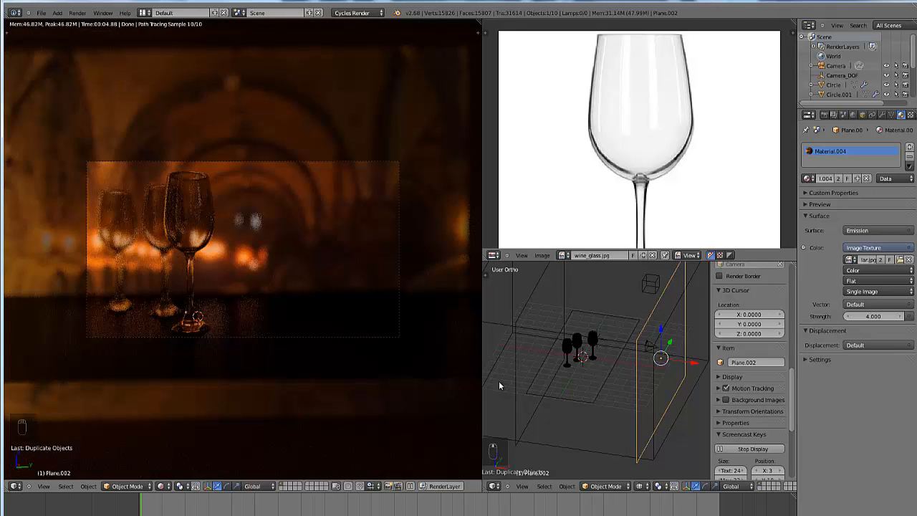
{"action": "middle_click_drag", "start_coordinate": [516, 379], "coordinate": [630, 389]}
{"action": "key", "text": "s"}
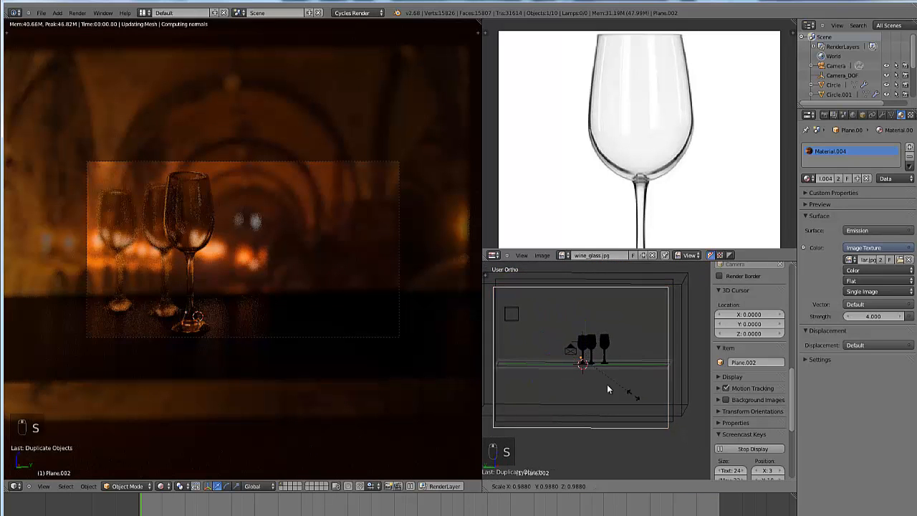
{"action": "left_click", "coordinate": [628, 390]}
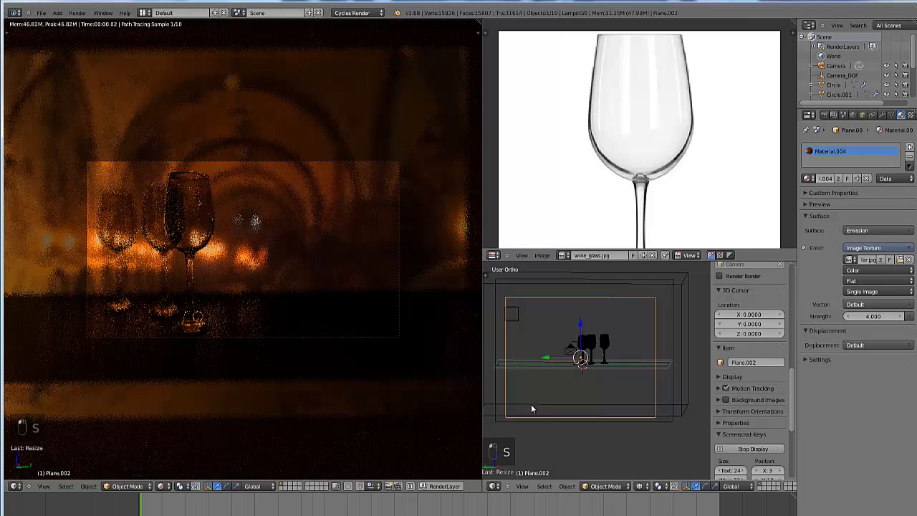
Step: Show the scene in Material viewport shading and perspective view, looking from inside the enclosing cube at the glasses and backdrop
{"action": "middle_click_drag", "start_coordinate": [530, 396], "coordinate": [407, 405]}
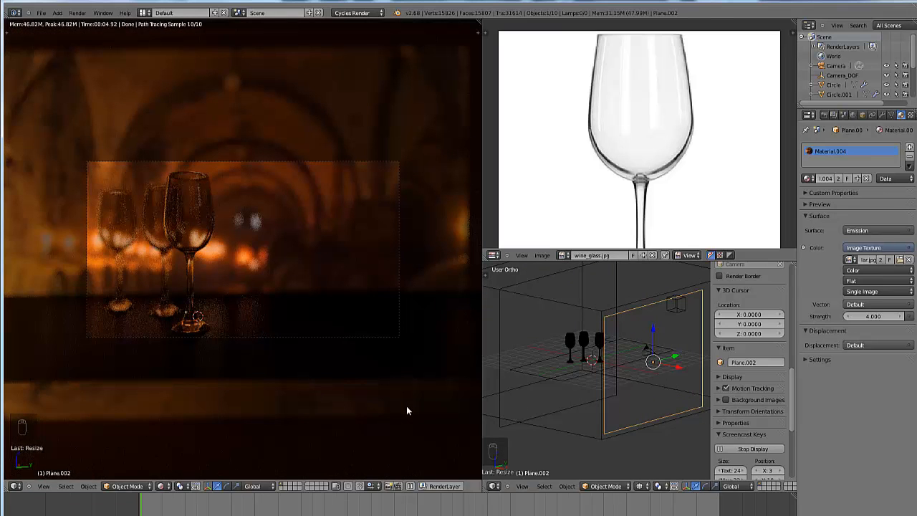
{"action": "middle_click_drag", "start_coordinate": [590, 415], "coordinate": [685, 424]}
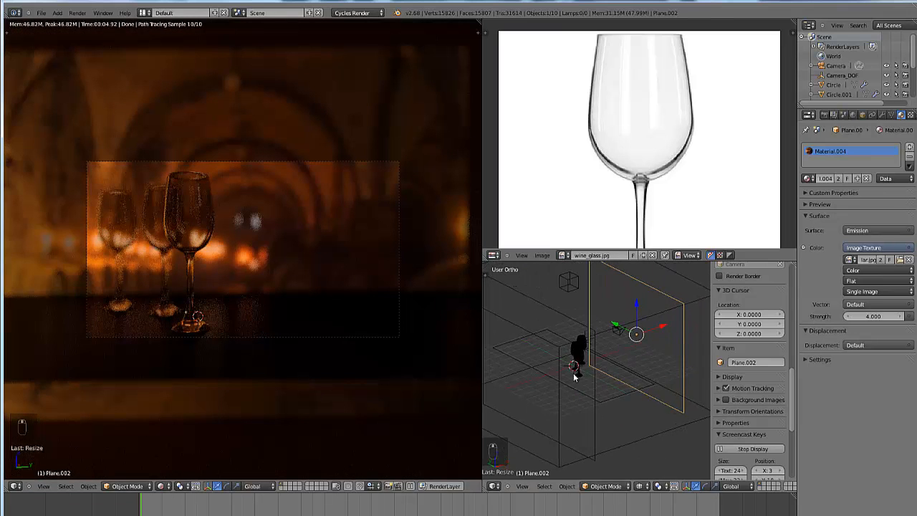
{"action": "middle_click_drag", "start_coordinate": [575, 373], "coordinate": [574, 394]}
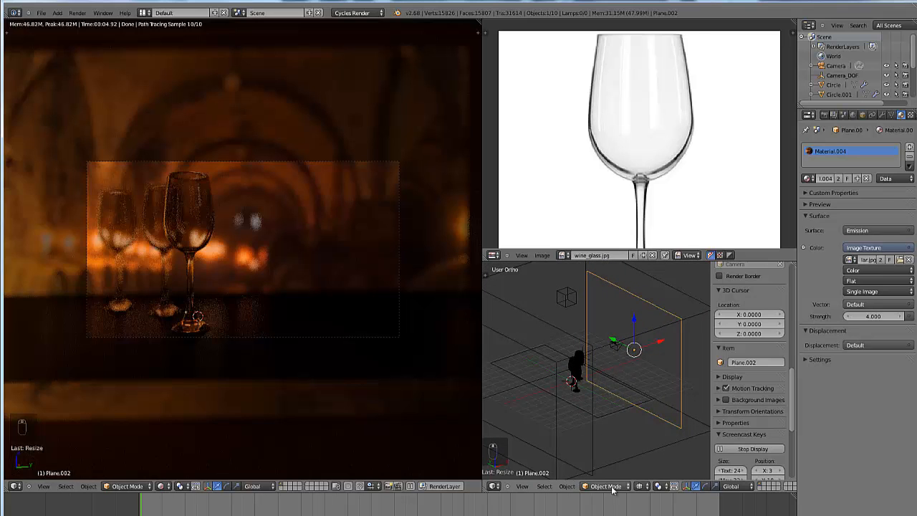
{"action": "left_click", "coordinate": [642, 487]}
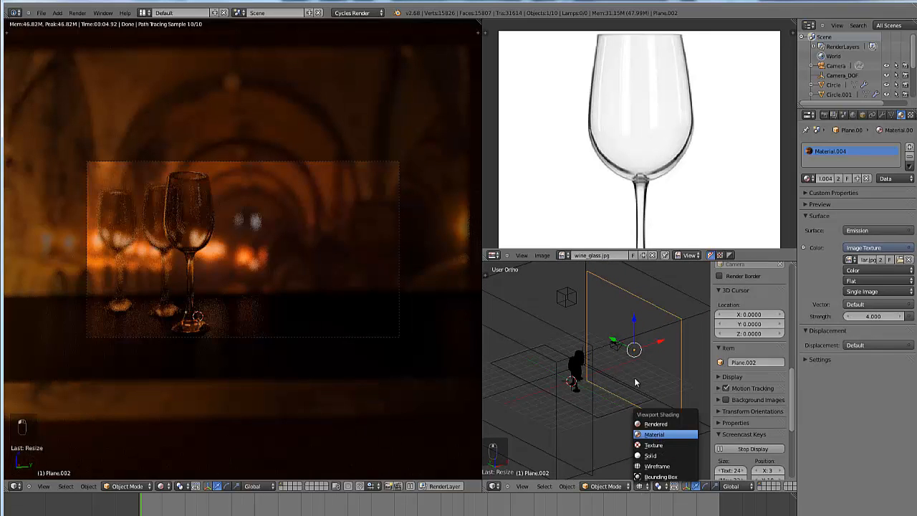
{"action": "mouse_move", "coordinate": [631, 378]}
{"action": "middle_mouse_down"}
{"action": "mouse_move", "coordinate": [658, 367]}
{"action": "mouse_move", "coordinate": [653, 355]}
{"action": "mouse_move", "coordinate": [612, 389]}
{"action": "mouse_move", "coordinate": [634, 390]}
{"action": "mouse_move", "coordinate": [645, 404]}
{"action": "mouse_move", "coordinate": [622, 402]}
{"action": "mouse_move", "coordinate": [657, 419]}
{"action": "mouse_move", "coordinate": [612, 397]}
{"action": "mouse_move", "coordinate": [644, 355]}
{"action": "mouse_move", "coordinate": [647, 366]}
{"action": "mouse_move", "coordinate": [532, 404]}
{"action": "mouse_move", "coordinate": [502, 388]}
{"action": "mouse_move", "coordinate": [634, 391]}
{"action": "mouse_move", "coordinate": [646, 382]}
{"action": "mouse_move", "coordinate": [594, 383]}
{"action": "mouse_move", "coordinate": [569, 406]}
{"action": "middle_mouse_up"}
{"action": "key", "text": "KP_5"}
{"action": "scroll", "coordinate": [611, 384], "scroll_direction": "up", "scroll_amount": 4}
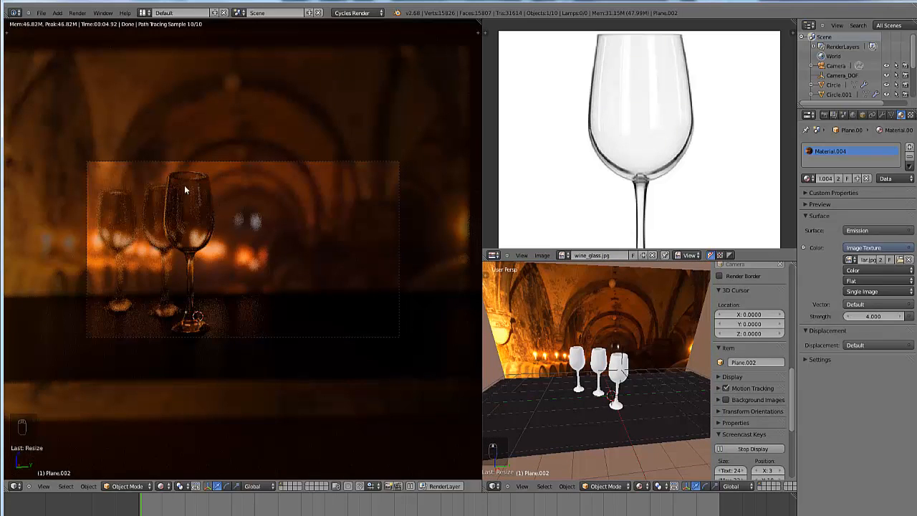
Step: Save the Blender file and render the current frame of the wine glass scene
{"action": "left_click", "coordinate": [41, 13]}
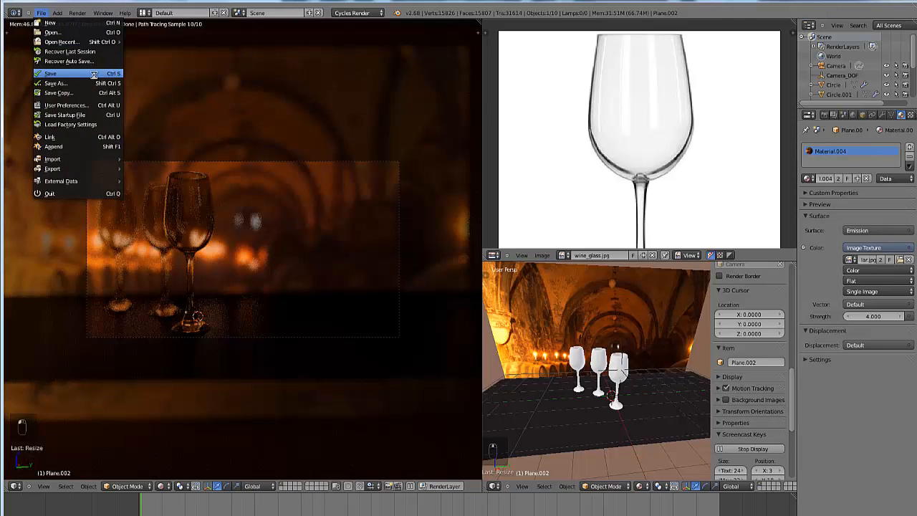
{"action": "left_click", "coordinate": [85, 73]}
{"action": "left_click", "coordinate": [824, 115]}
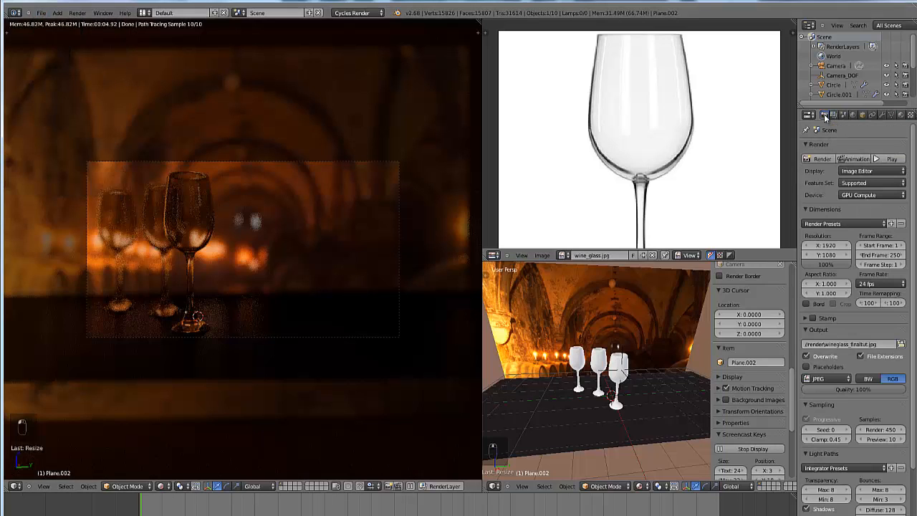
{"action": "left_click", "coordinate": [820, 159]}
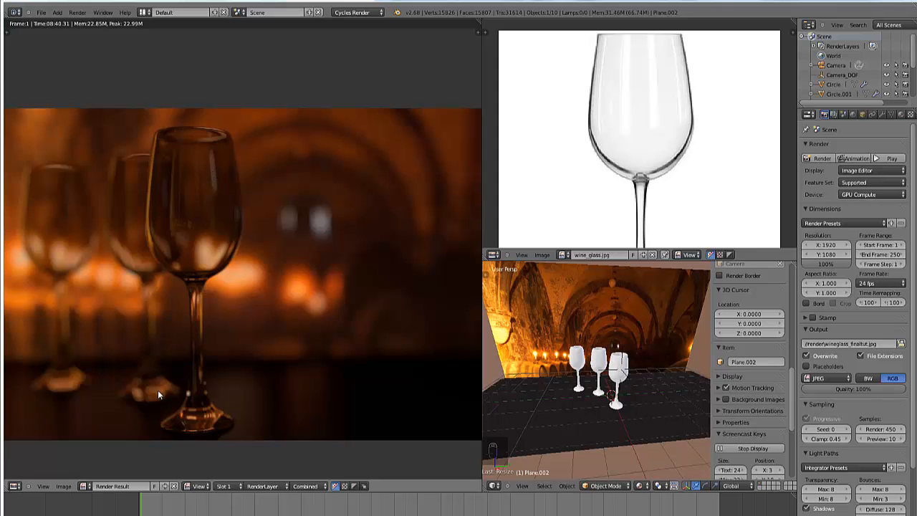
Step: Examine the finished render up close at the front glass's stem and base, and across the whole image
{"action": "scroll", "coordinate": [237, 409], "scroll_direction": "up", "scroll_amount": 3}
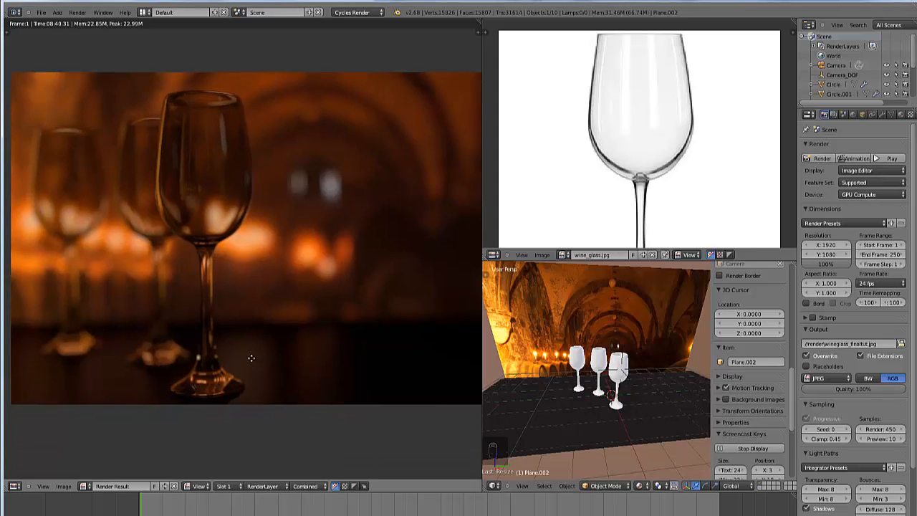
{"action": "scroll", "coordinate": [253, 341], "scroll_direction": "up", "scroll_amount": 3}
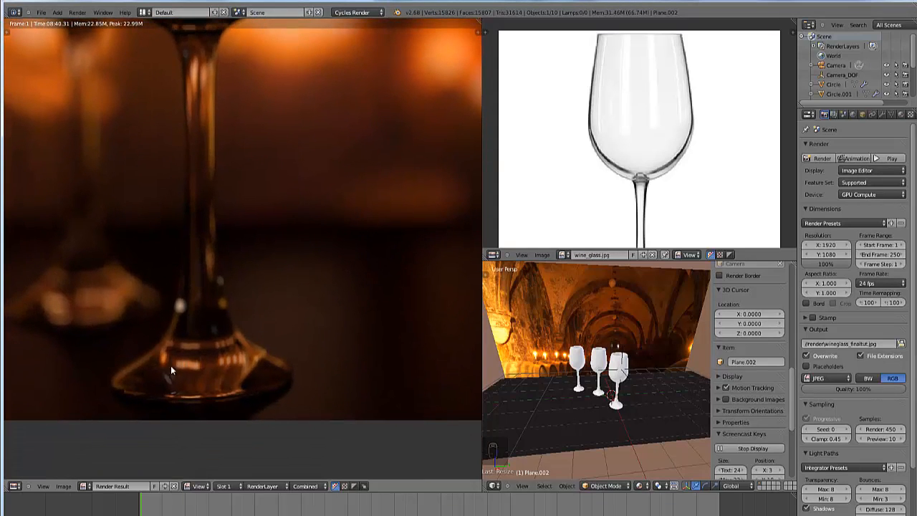
{"action": "scroll", "coordinate": [244, 337], "scroll_direction": "down", "scroll_amount": 3}
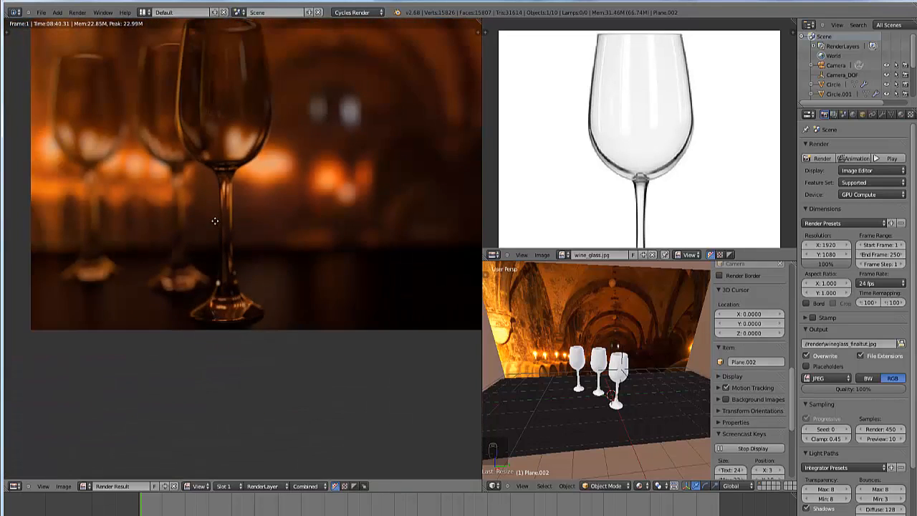
{"action": "middle_click_drag", "start_coordinate": [214, 221], "coordinate": [200, 325]}
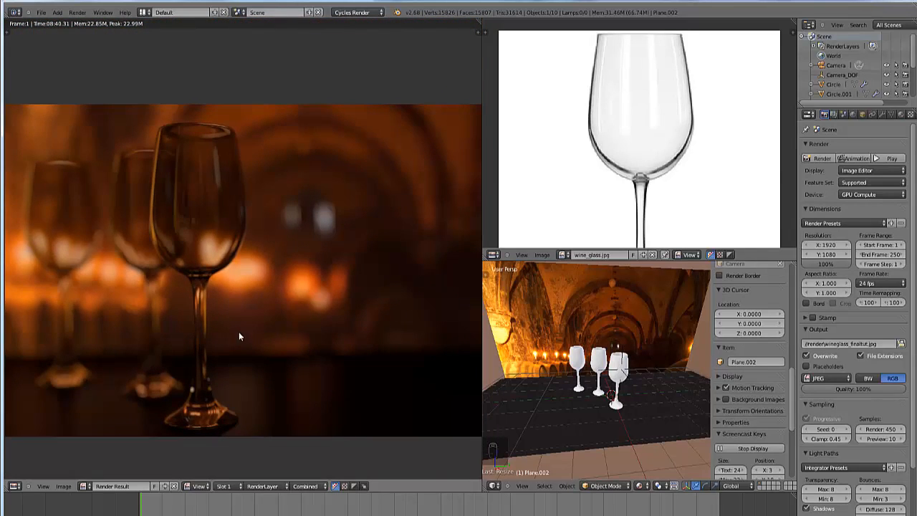
{"action": "mouse_move", "coordinate": [274, 336]}
{"action": "middle_mouse_down"}
{"action": "mouse_move", "coordinate": [260, 332]}
{"action": "mouse_move", "coordinate": [268, 338]}
{"action": "middle_mouse_up"}
{"action": "scroll", "coordinate": [268, 339], "scroll_direction": "down", "scroll_amount": 1}
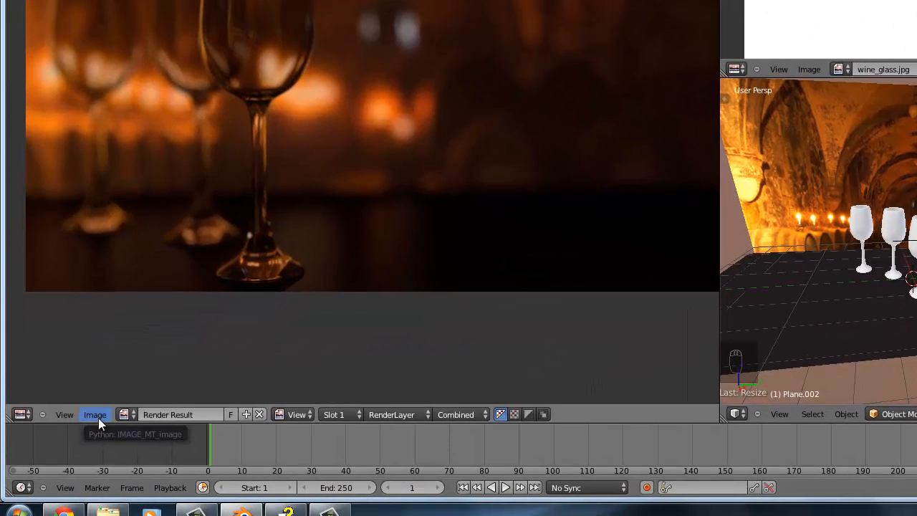
Step: Save the rendered image as a separate JPEG in the tutorial_02 folder, adding 2 to the file name tutorial_imgrender
{"action": "left_click", "coordinate": [98, 418]}
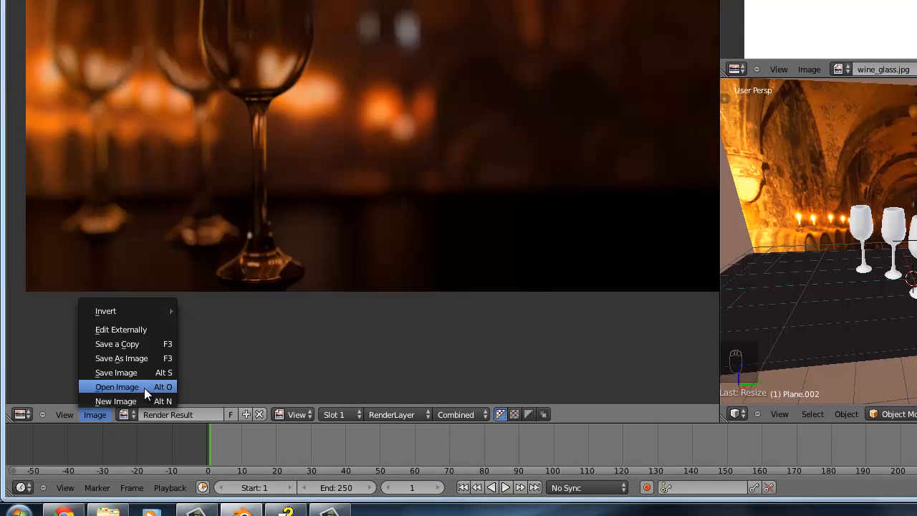
{"action": "left_click", "coordinate": [93, 417]}
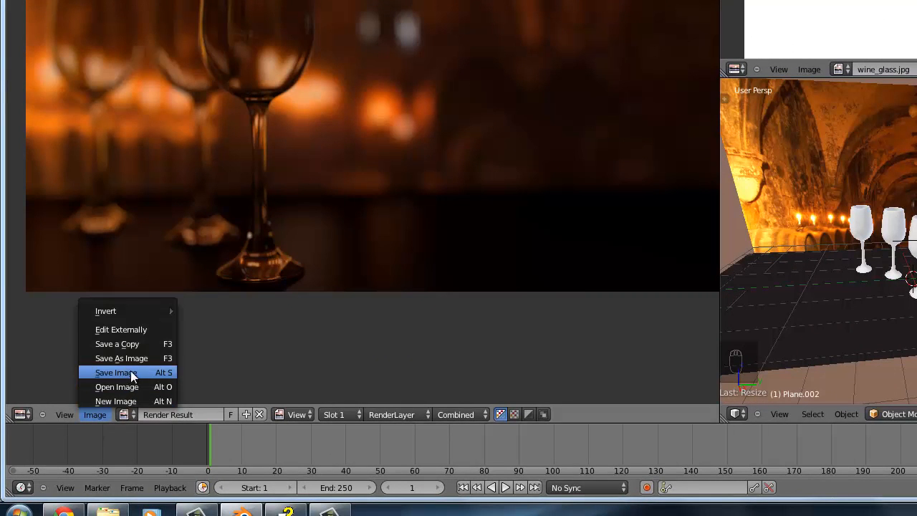
{"action": "left_click", "coordinate": [133, 359]}
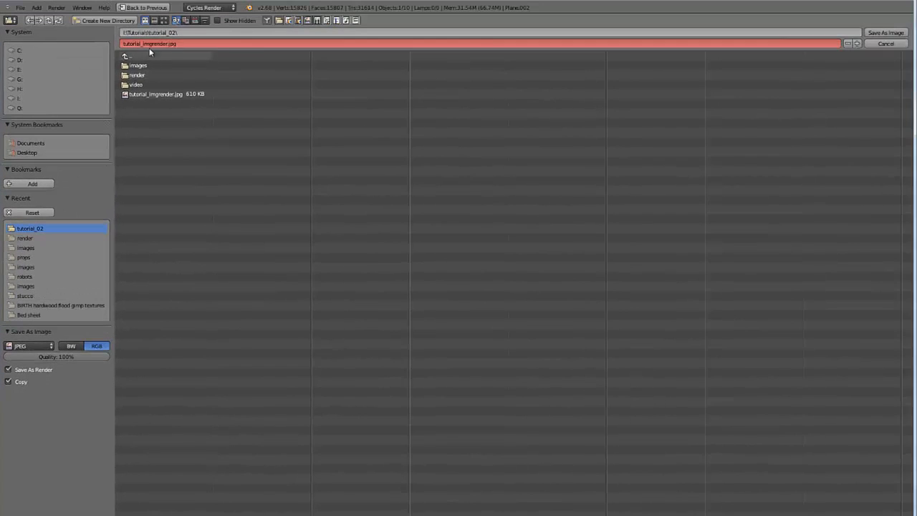
{"action": "left_click", "coordinate": [162, 44]}
{"action": "key", "text": "ctrl+a"}
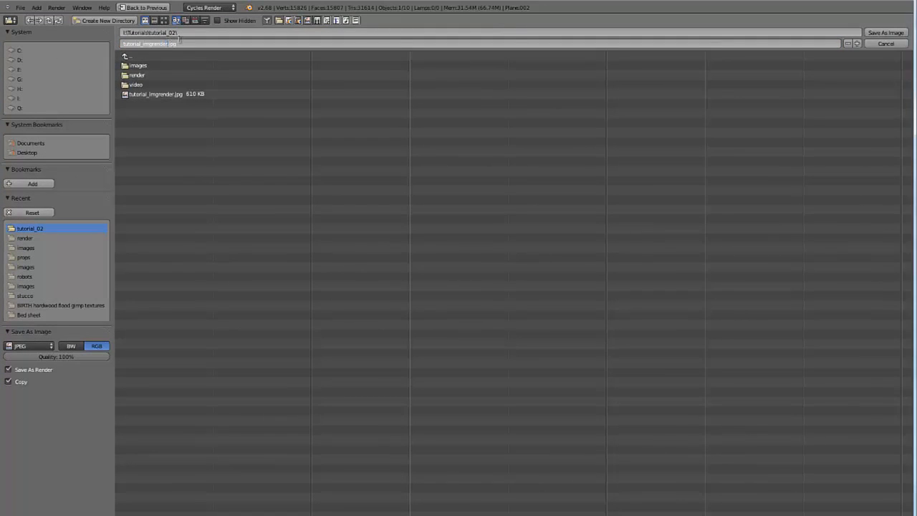
{"action": "type", "text": "2"}
{"action": "left_click", "coordinate": [889, 34]}
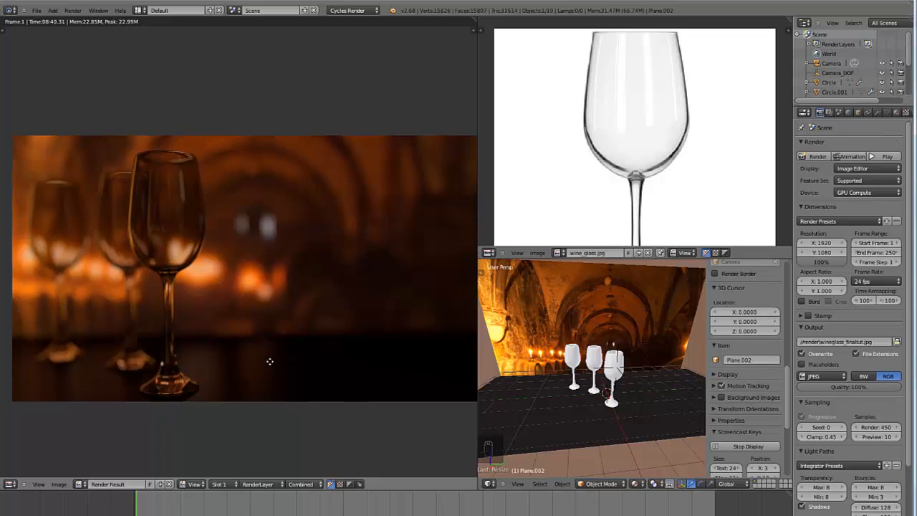
{"action": "middle_click_drag", "start_coordinate": [273, 366], "coordinate": [266, 359]}
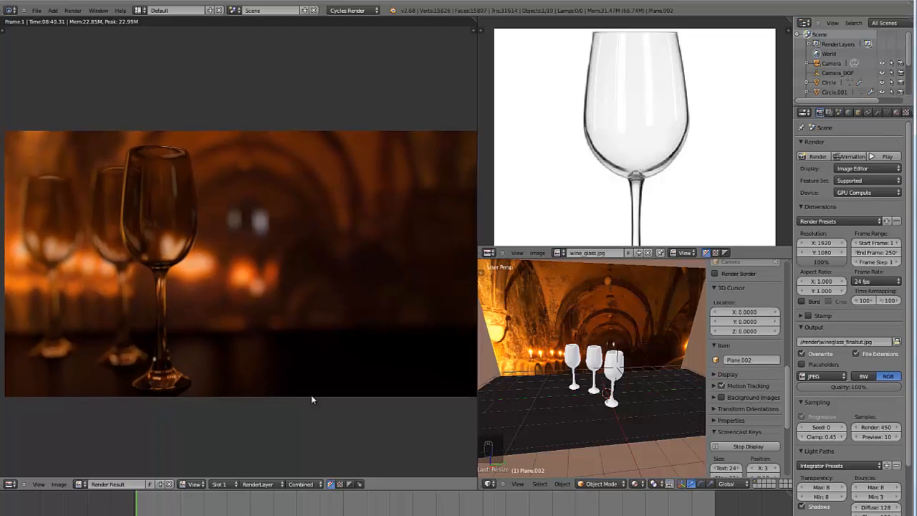